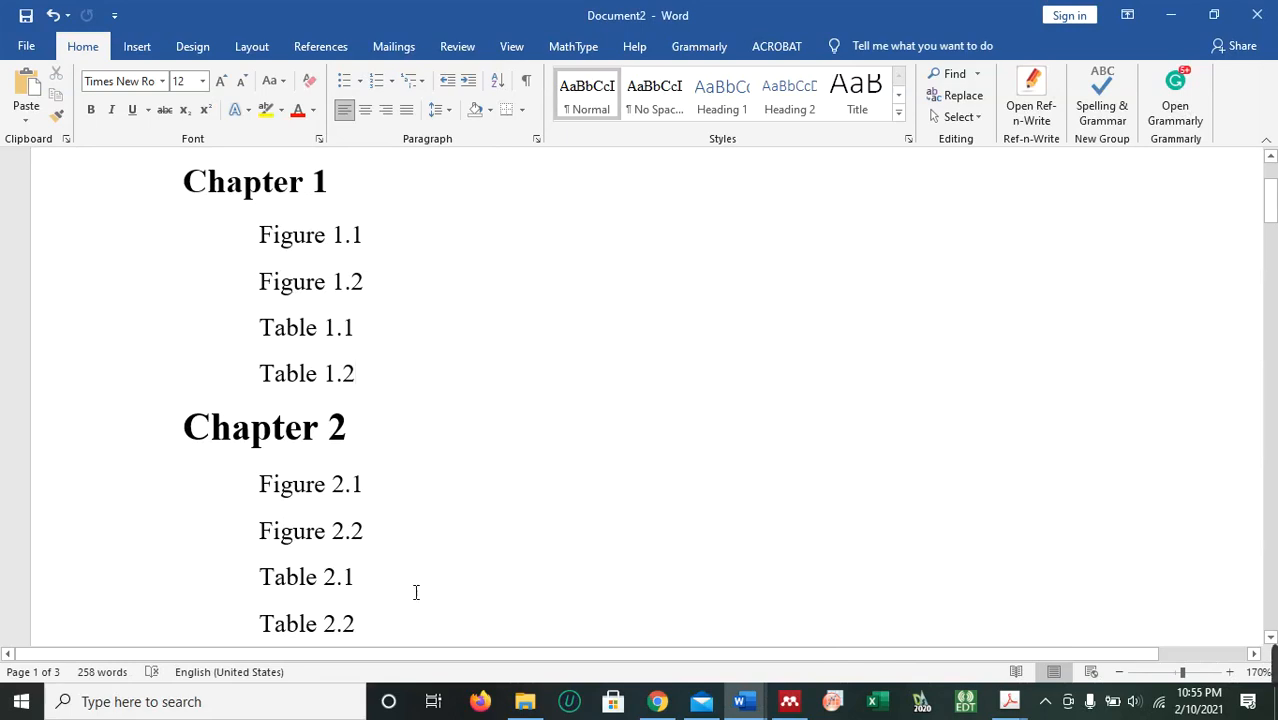
# Examine the chapter-based numbering scheme for figures and tables listed under Chapter 1 and Chapter 2.
pyautogui.moveTo(392, 625); pyautogui.dragTo(211, 213)
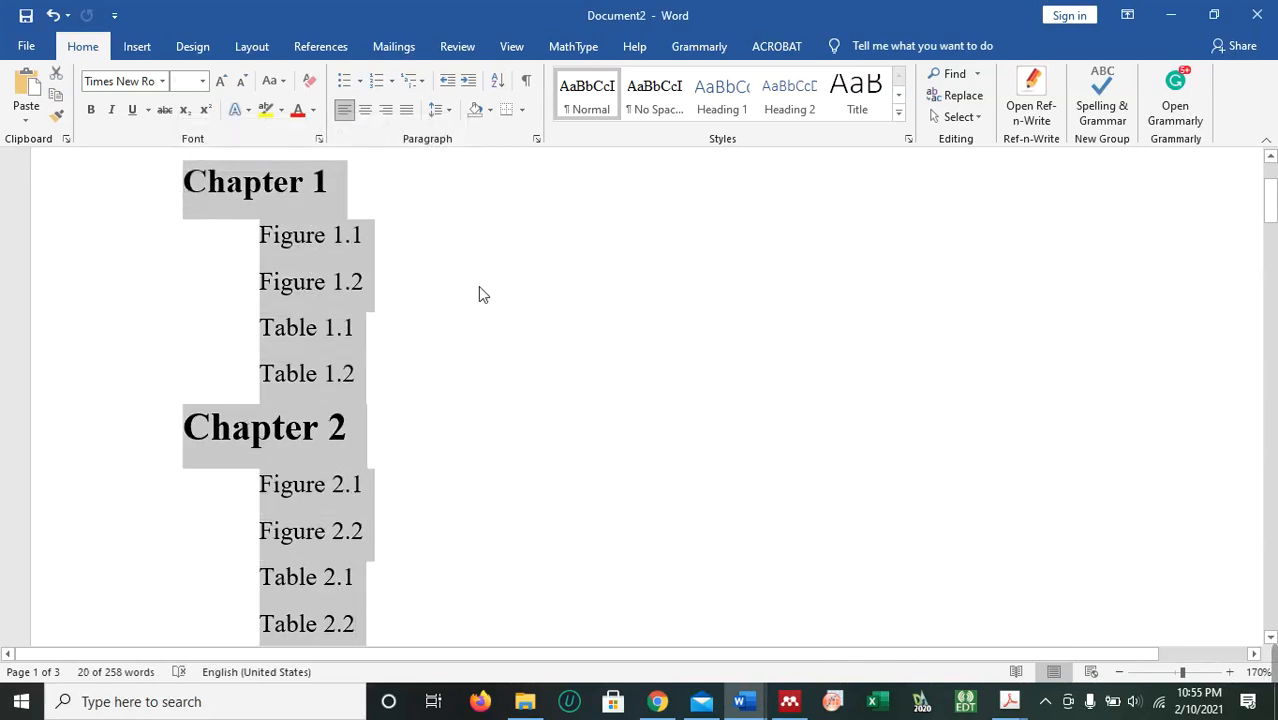
pyautogui.click(374, 278)
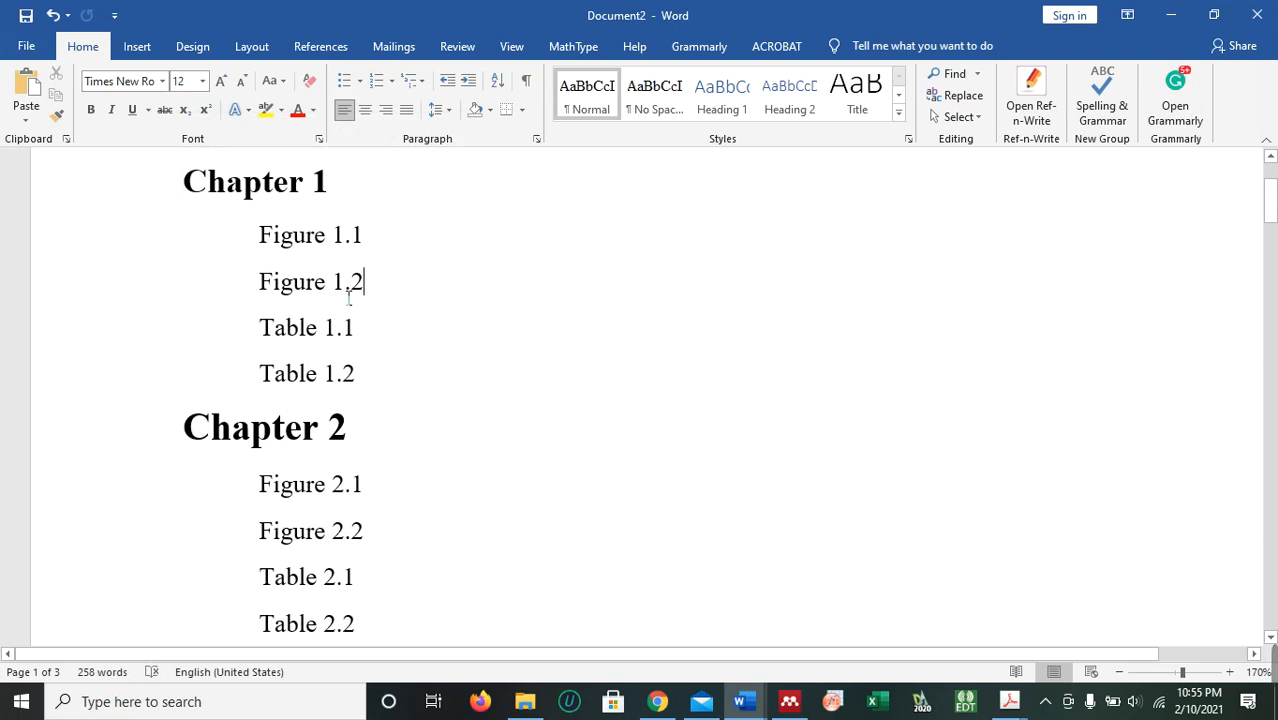
pyautogui.tripleClick(318, 188)
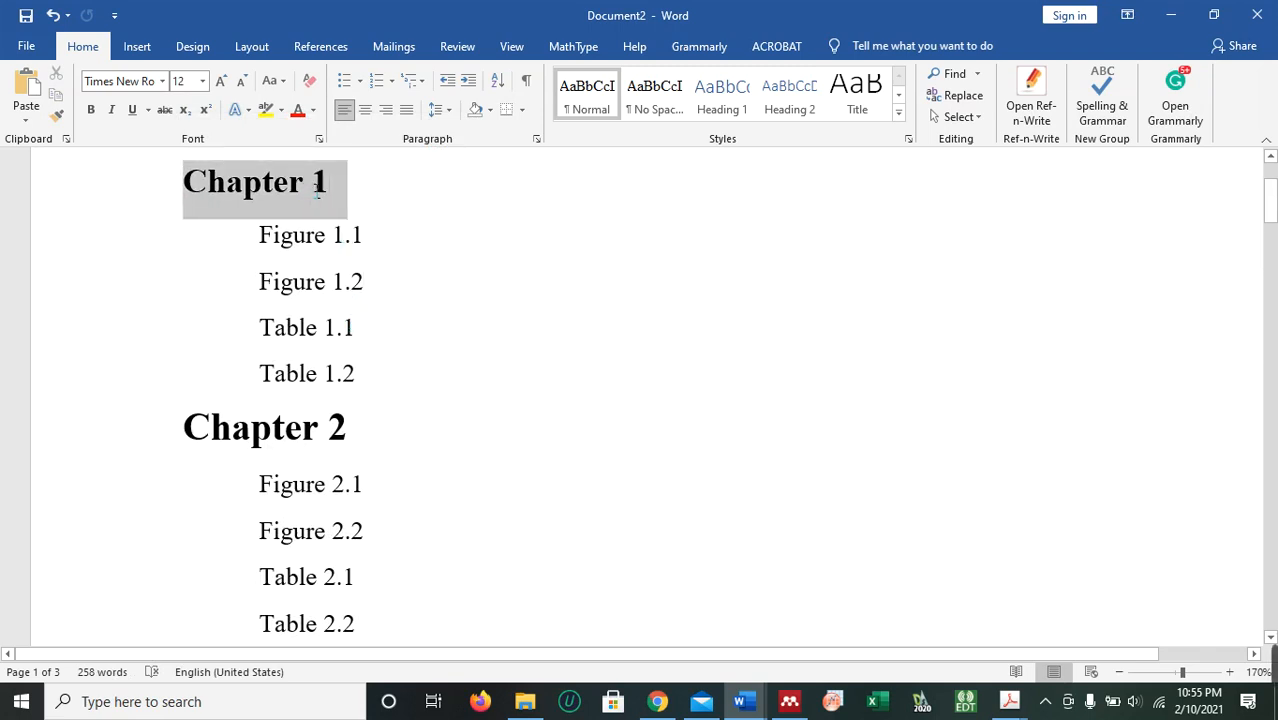
pyautogui.doubleClick(318, 188)
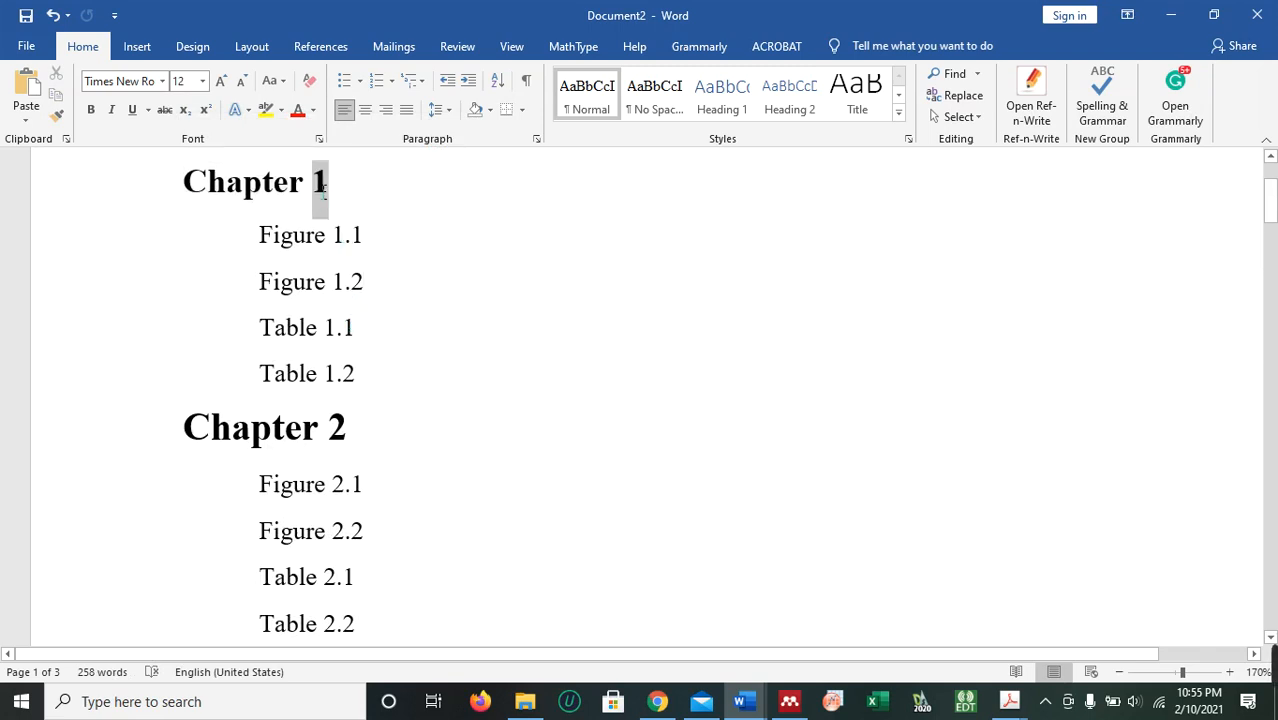
pyautogui.moveTo(347, 248)
pyautogui.mouseDown()
pyautogui.moveTo(337, 245)
pyautogui.moveTo(354, 244)
pyautogui.mouseUp()
pyautogui.click(368, 240)
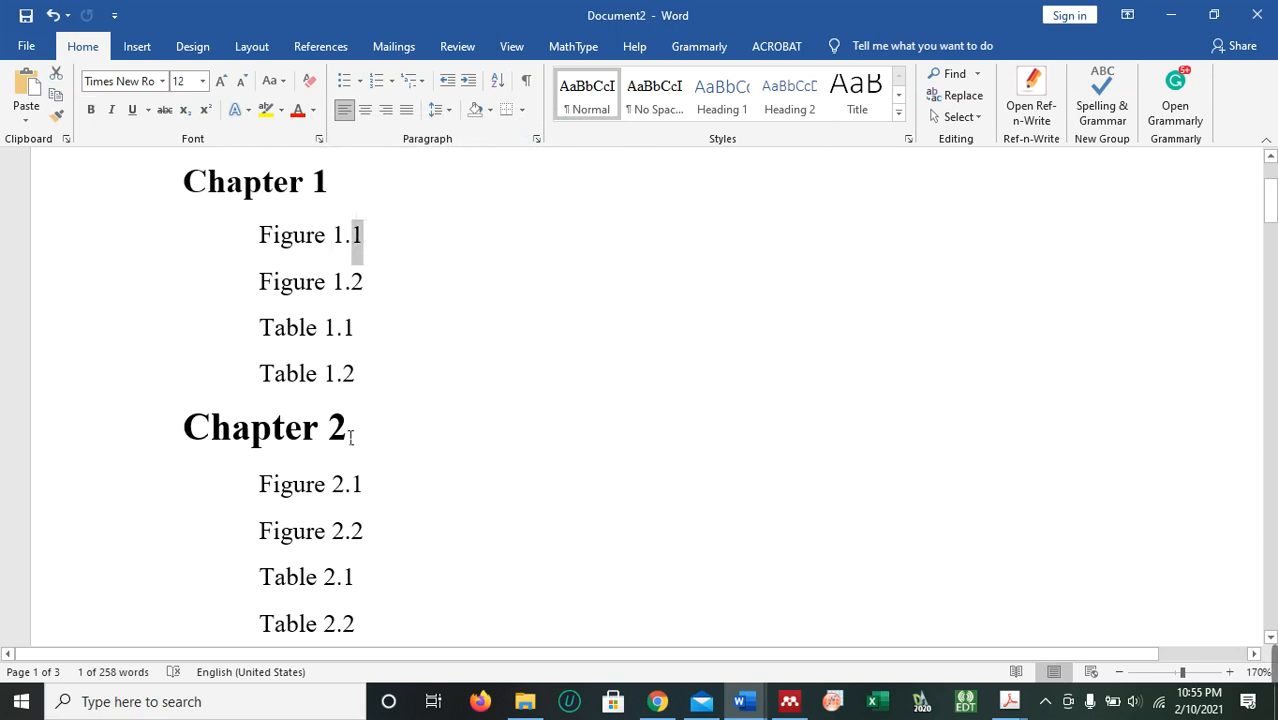
pyautogui.moveTo(356, 437); pyautogui.dragTo(332, 440)
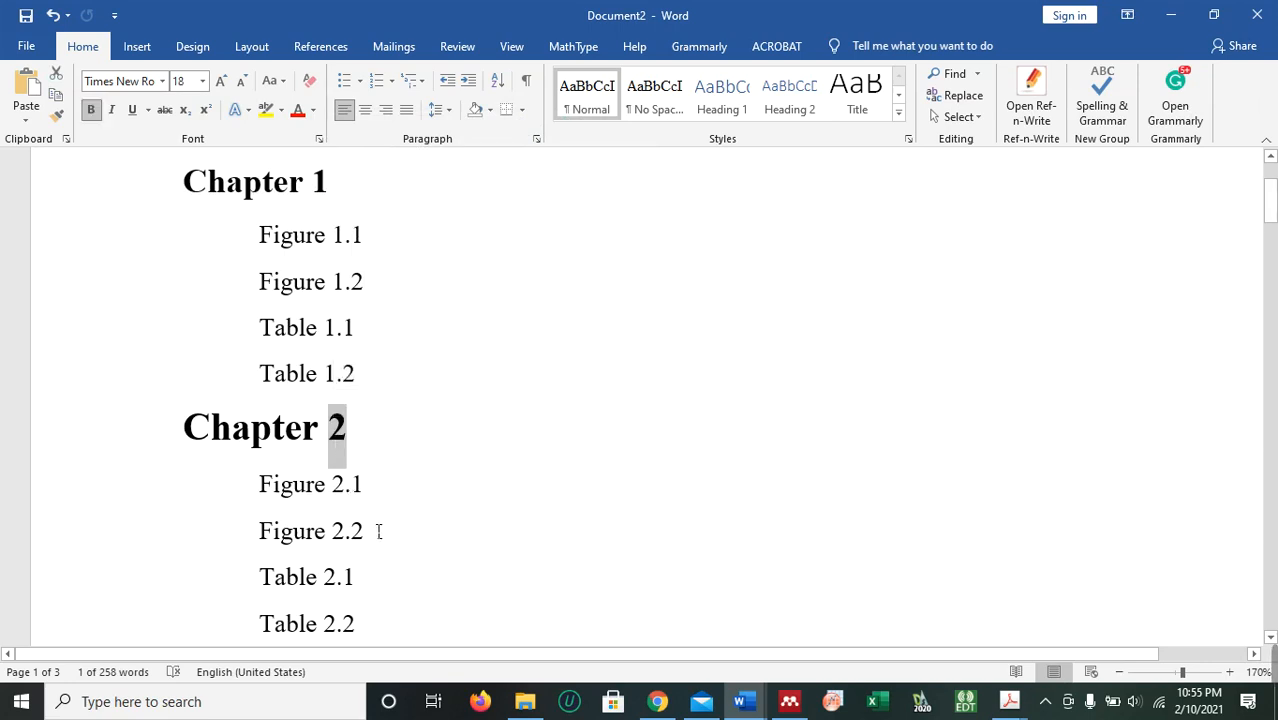
pyautogui.moveTo(332, 492); pyautogui.dragTo(346, 497)
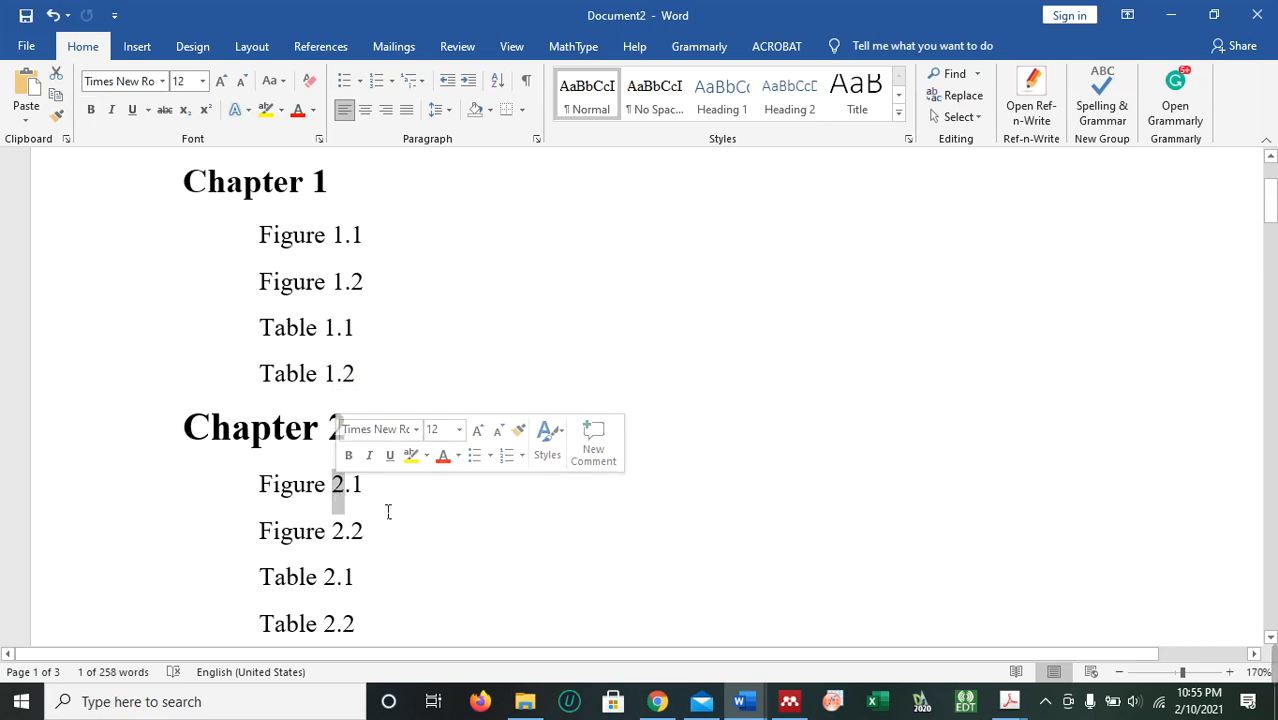
pyautogui.scroll(-1, 388, 513)
pyautogui.moveTo(371, 419); pyautogui.dragTo(360, 421)
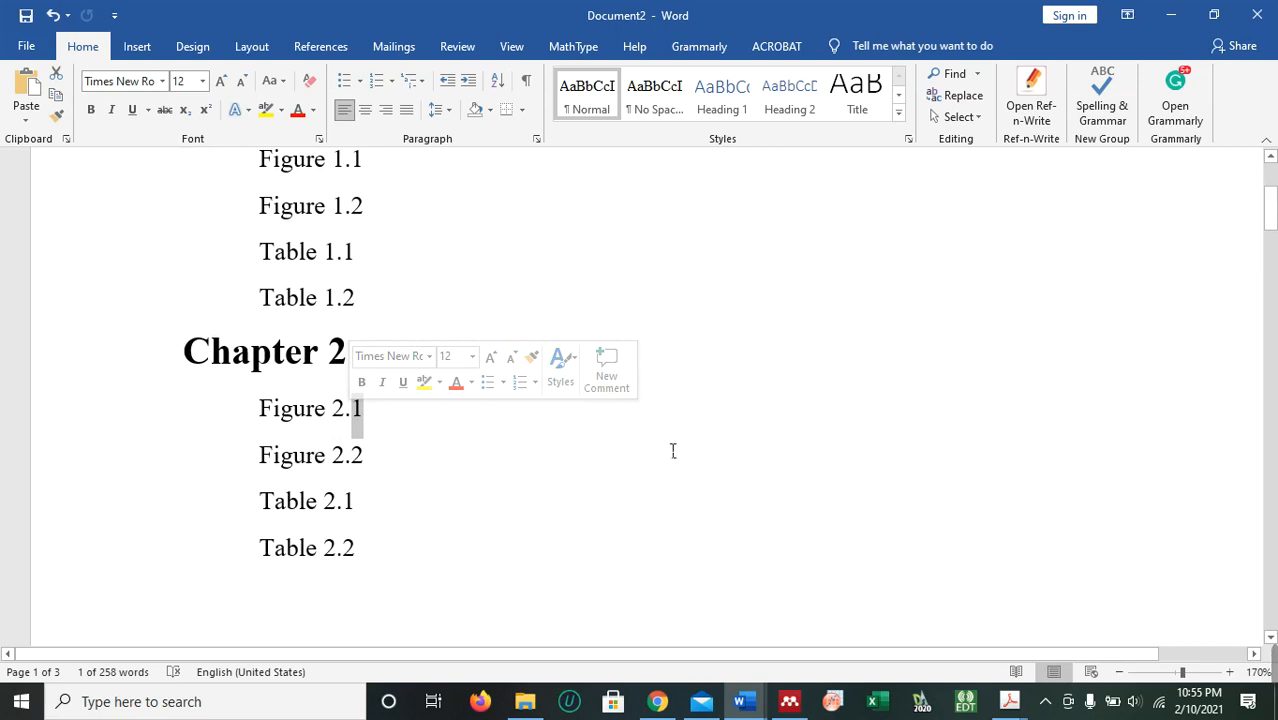
# Examine the Chapter 1 heading and the first results table below the introduction paragraph.
pyautogui.scroll(-5, 730, 374)
pyautogui.scroll(-10, 731, 376)
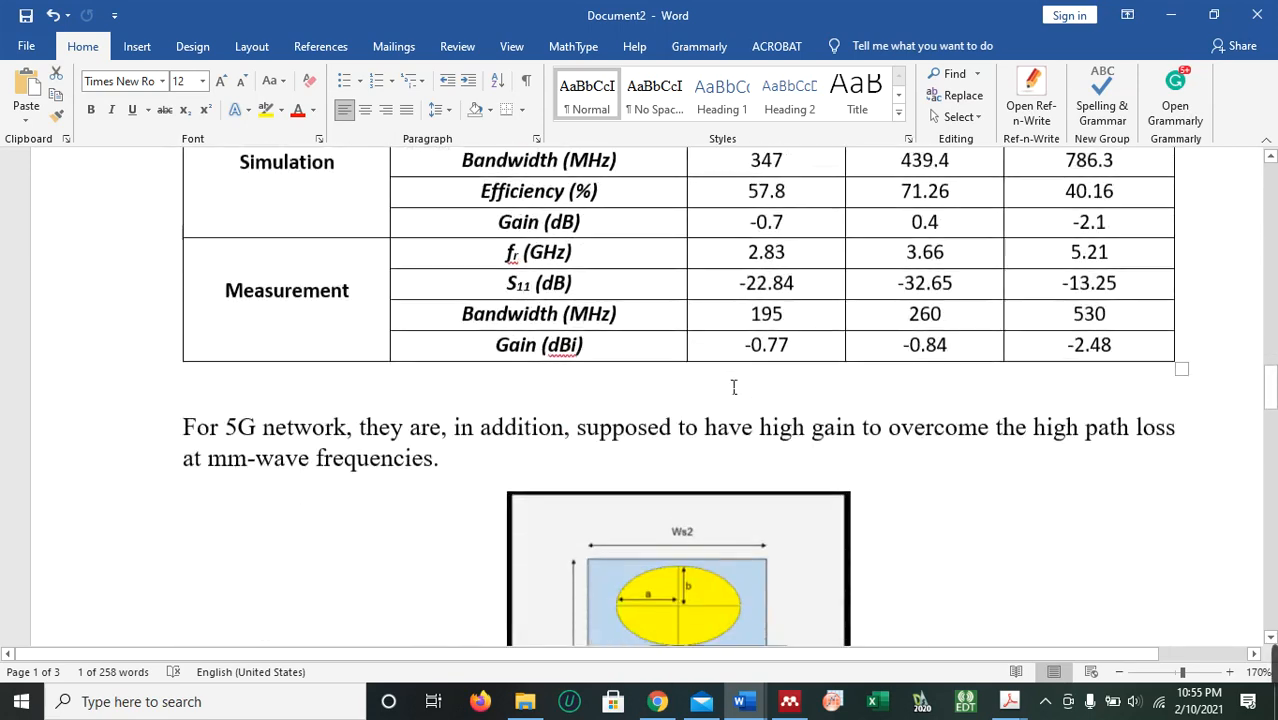
pyautogui.scroll(5, 733, 385)
pyautogui.scroll(-2, 733, 385)
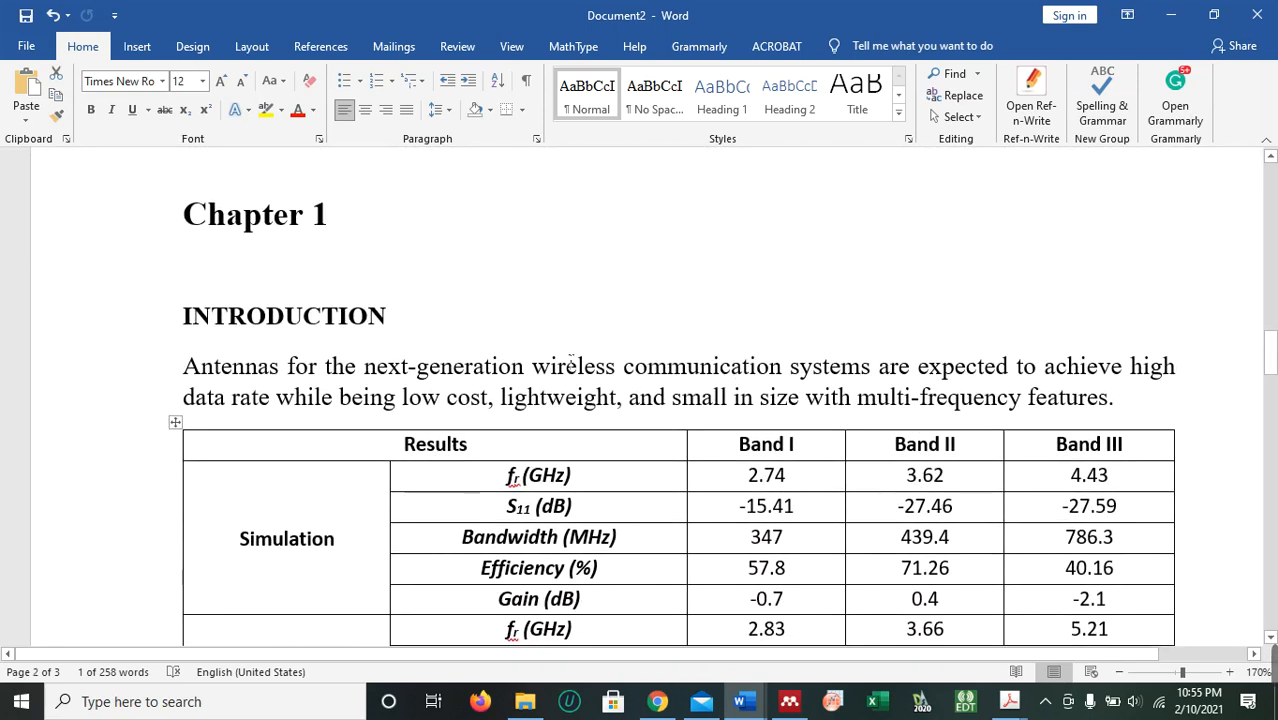
pyautogui.click(251, 267)
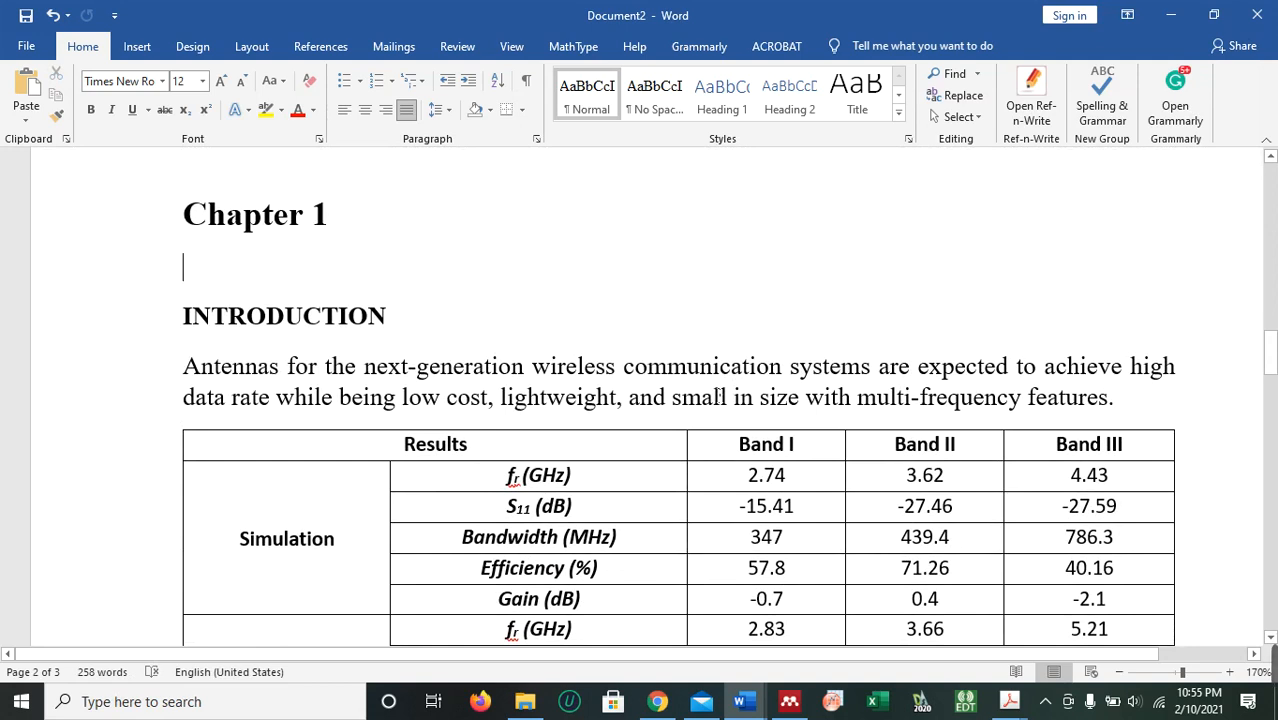
pyautogui.scroll(-2, 719, 396)
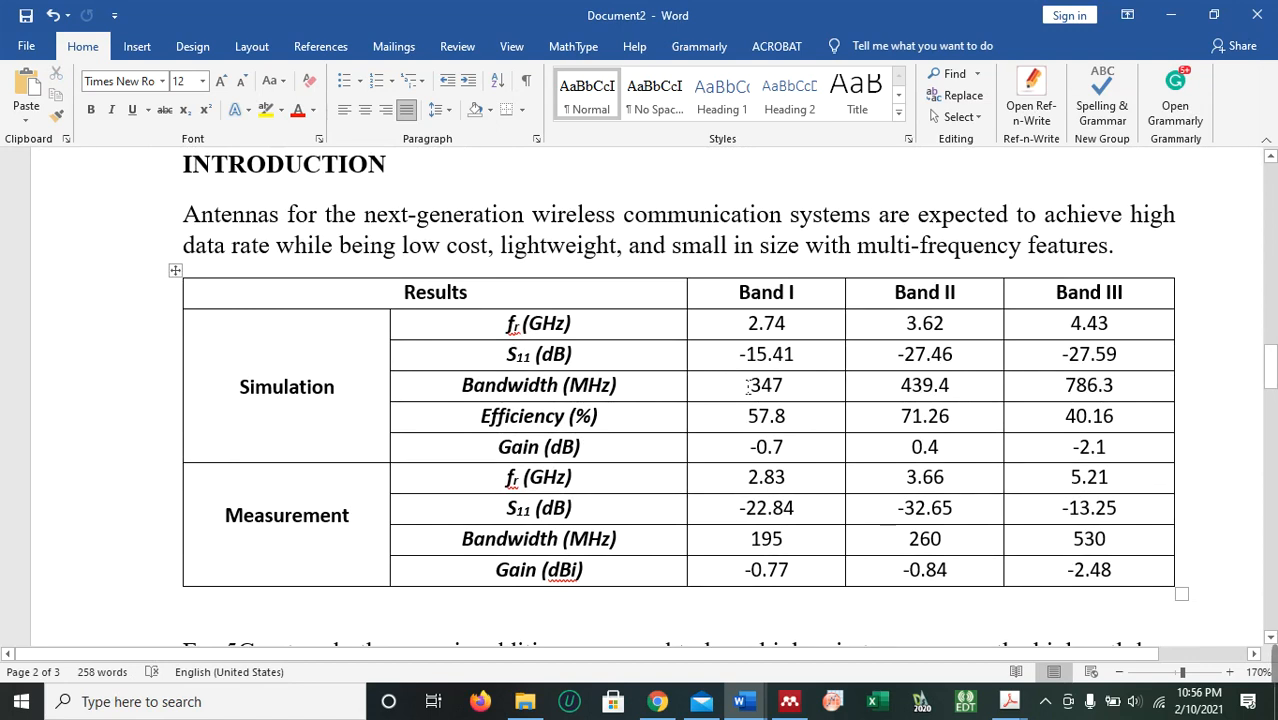
pyautogui.scroll(2, 747, 386)
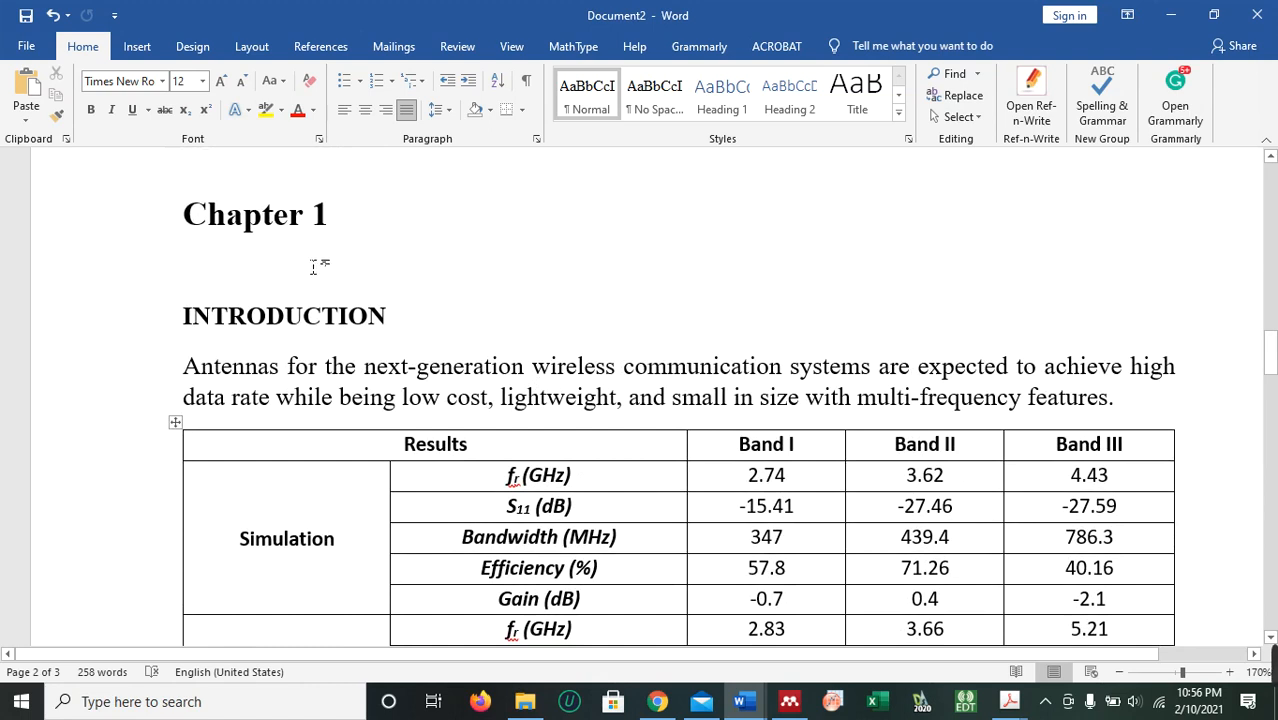
pyautogui.click(313, 266)
pyautogui.tripleClick(316, 222)
pyautogui.scroll(-2, 290, 273)
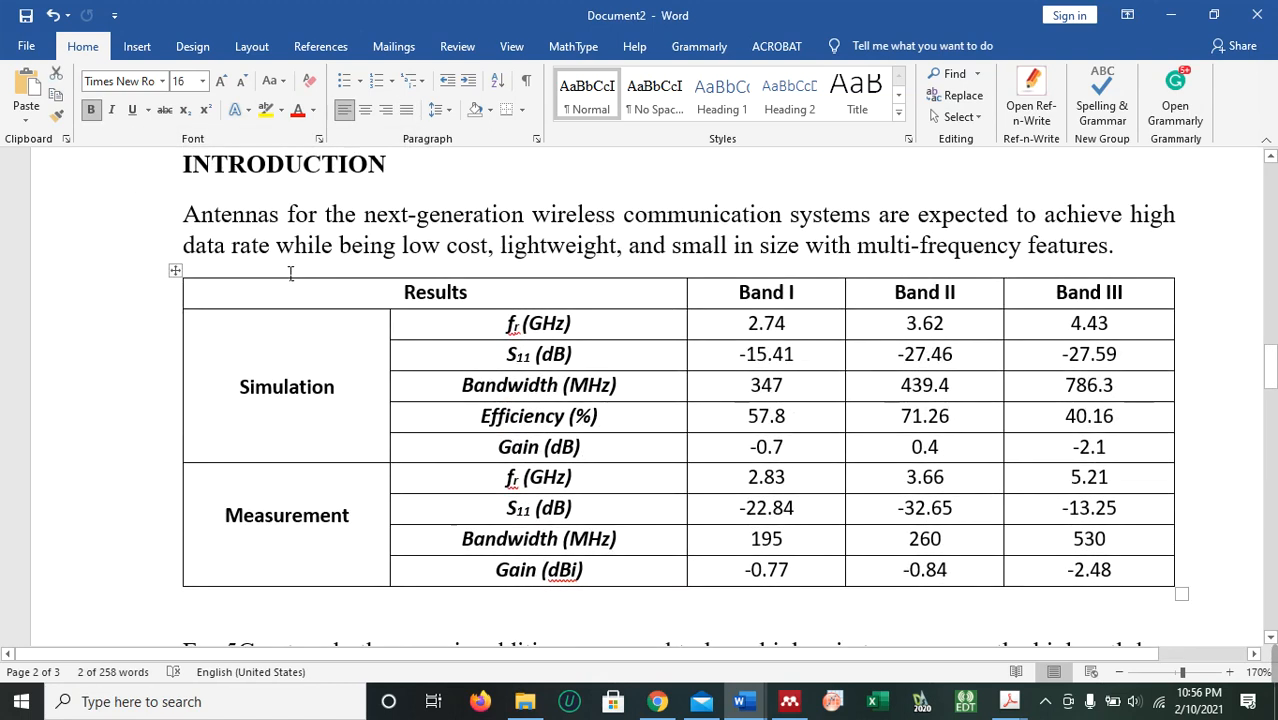
pyautogui.click(248, 300)
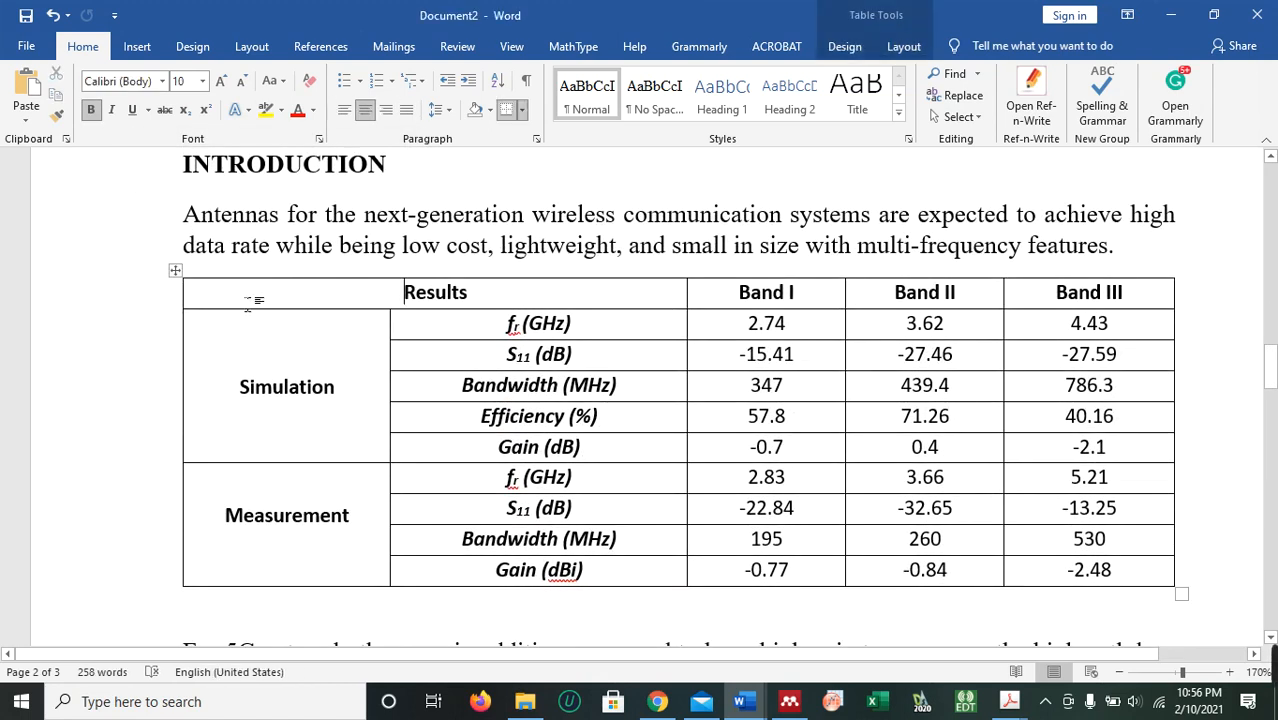
pyautogui.scroll(2, 322, 288)
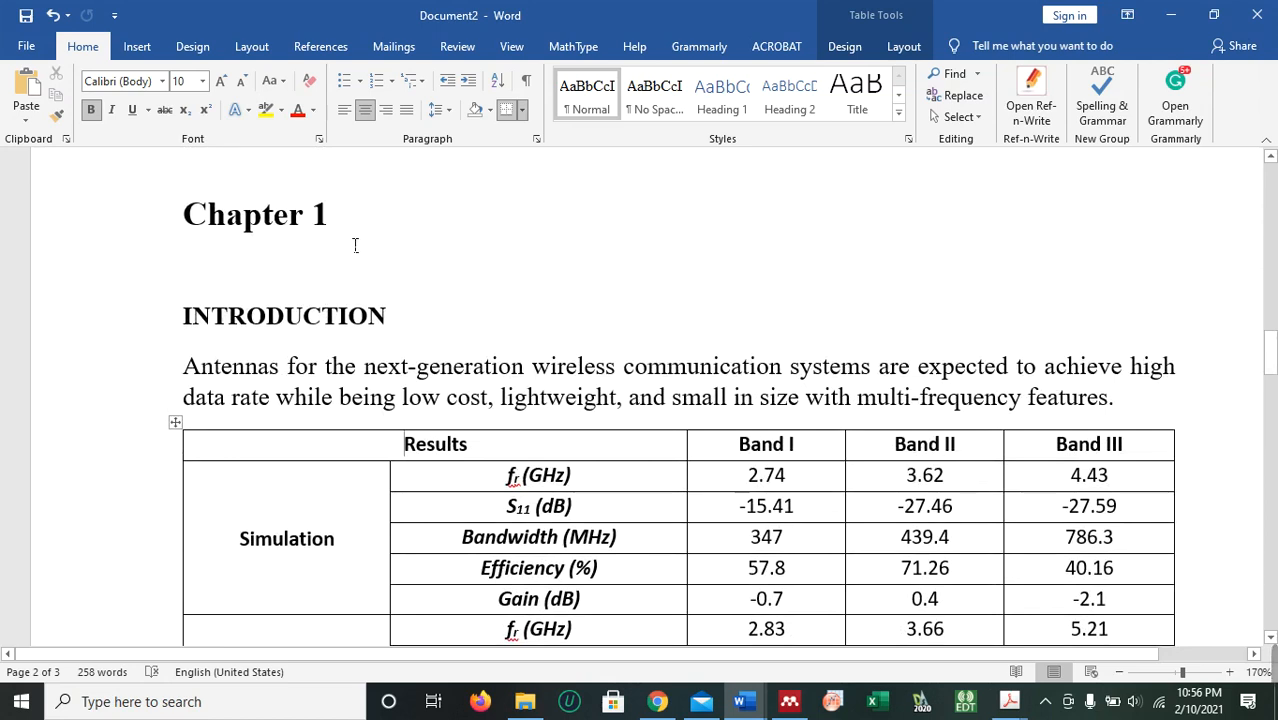
pyautogui.moveTo(342, 220); pyautogui.dragTo(320, 240)
pyautogui.click(485, 451)
pyautogui.scroll(-1, 578, 421)
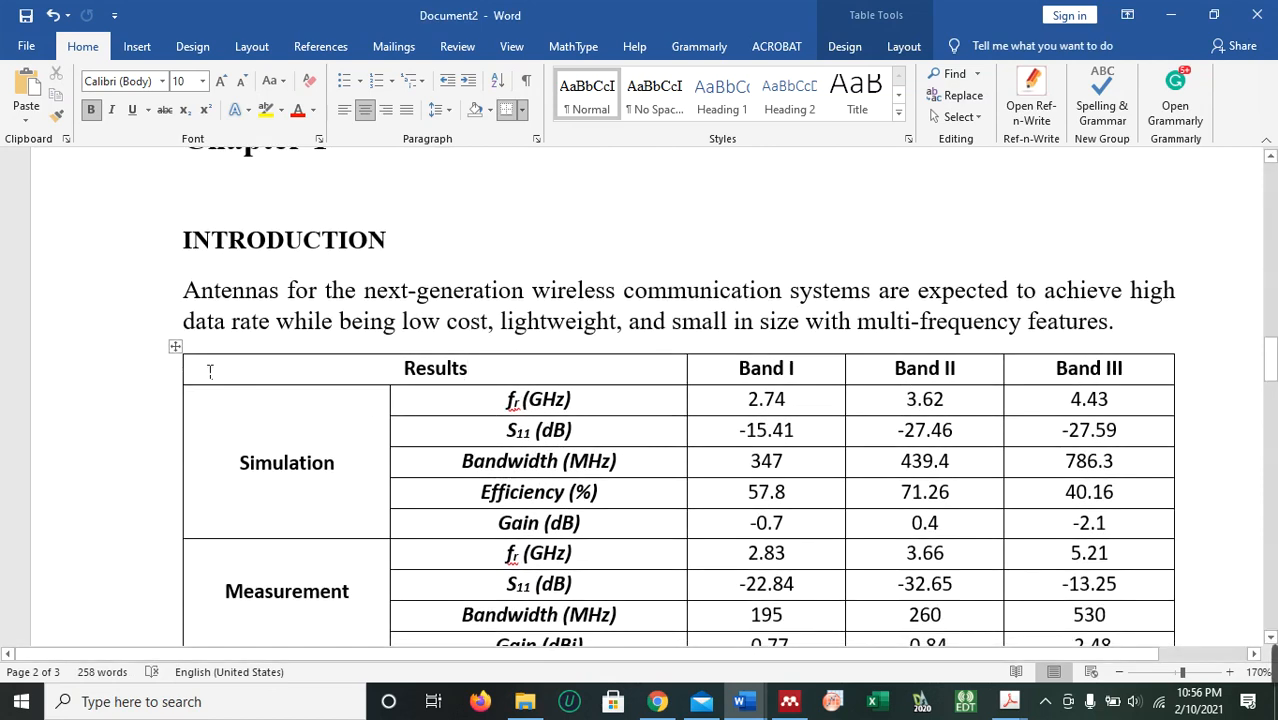
# Start a caption for the first results table in Chapter 1 and create the new caption label "Tableau 1.".
pyautogui.click(176, 348)
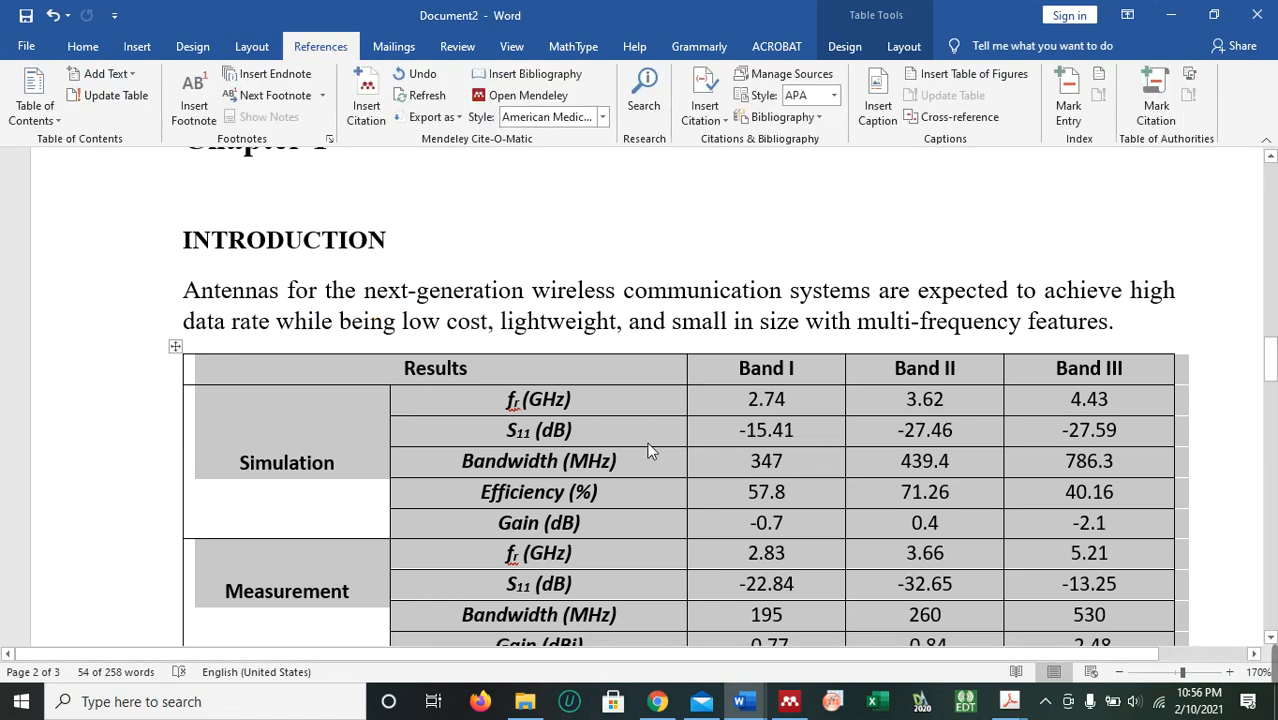
pyautogui.click(877, 100)
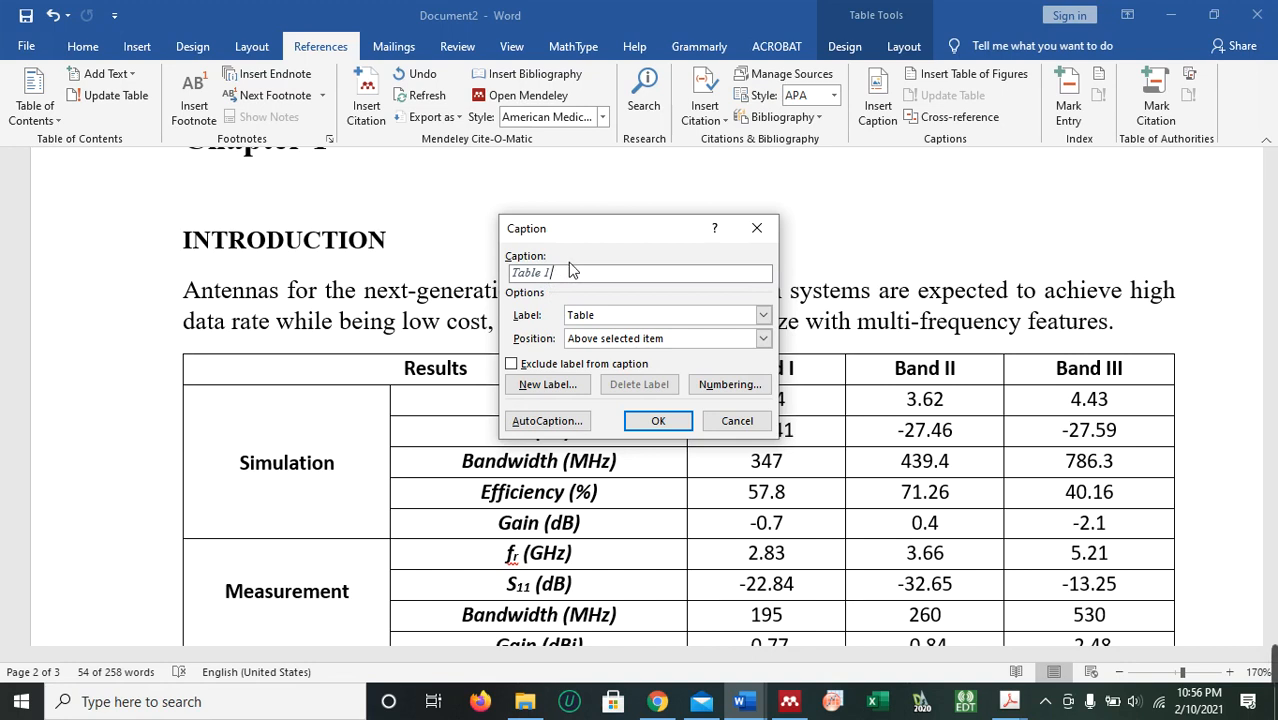
pyautogui.click(763, 315)
pyautogui.click(763, 315)
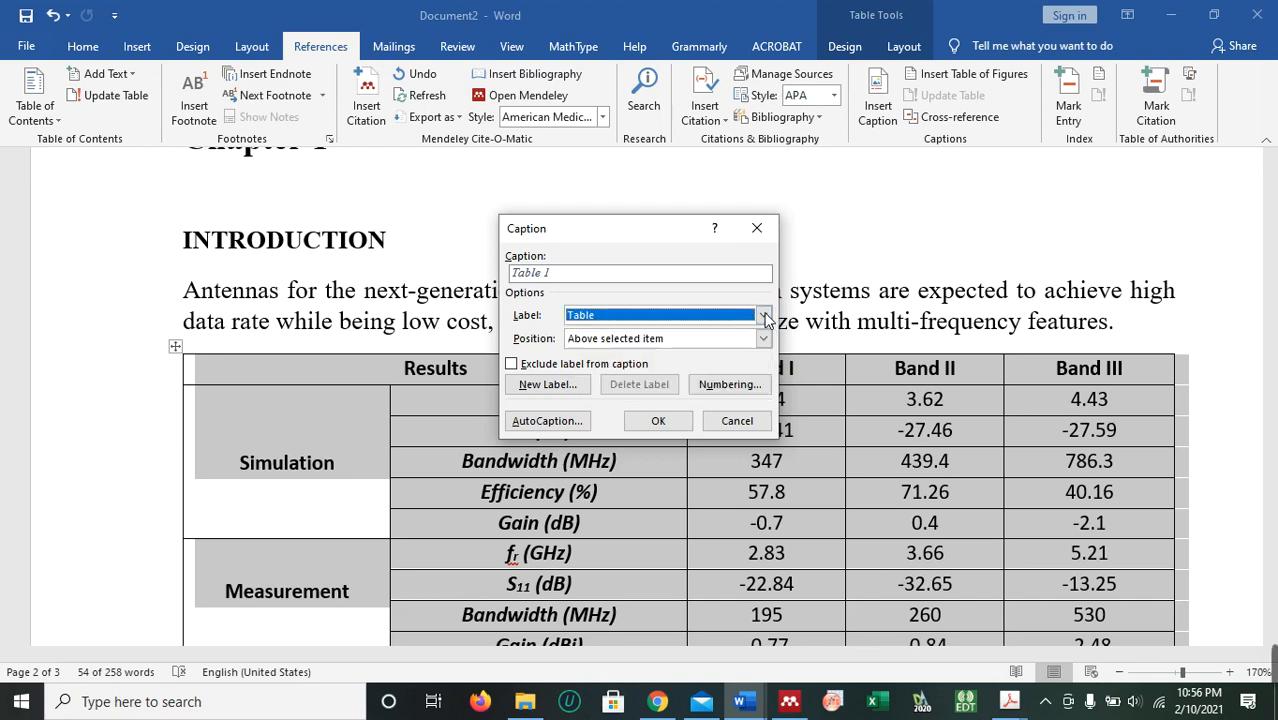
pyautogui.click(763, 315)
pyautogui.click(763, 315)
pyautogui.click(547, 390)
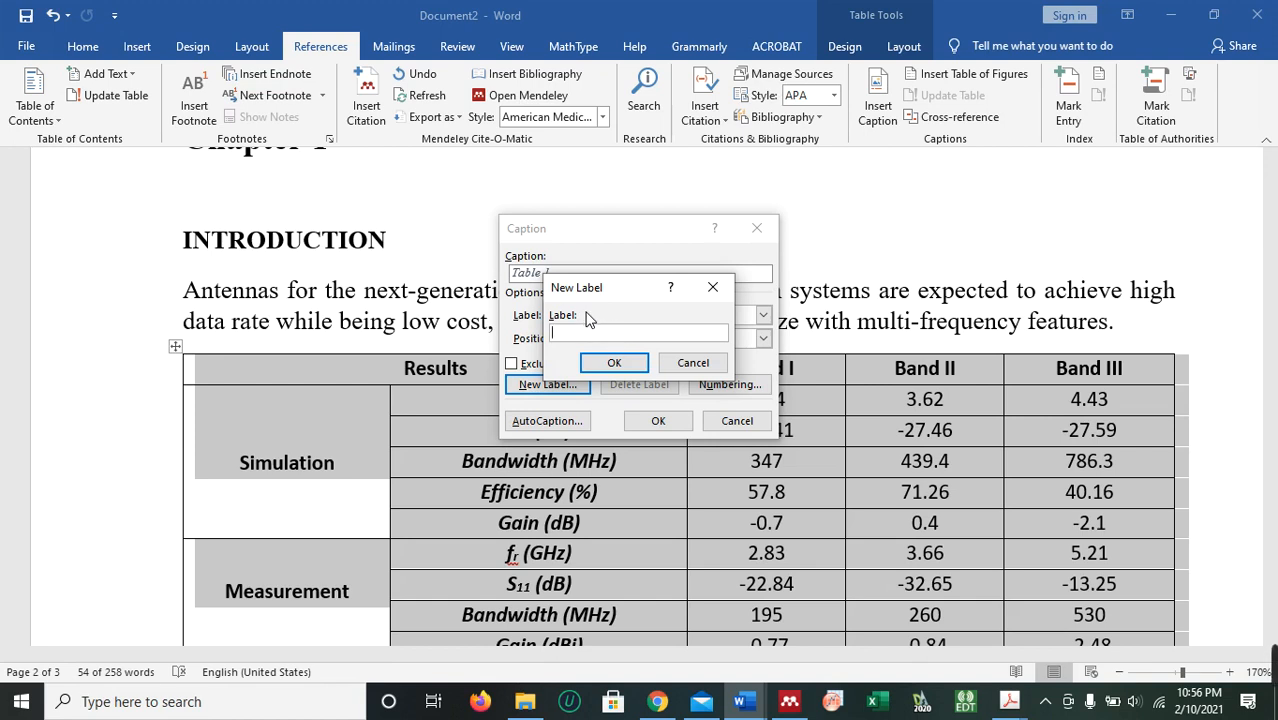
pyautogui.write('Tableau 1.')
pyautogui.click(614, 363)
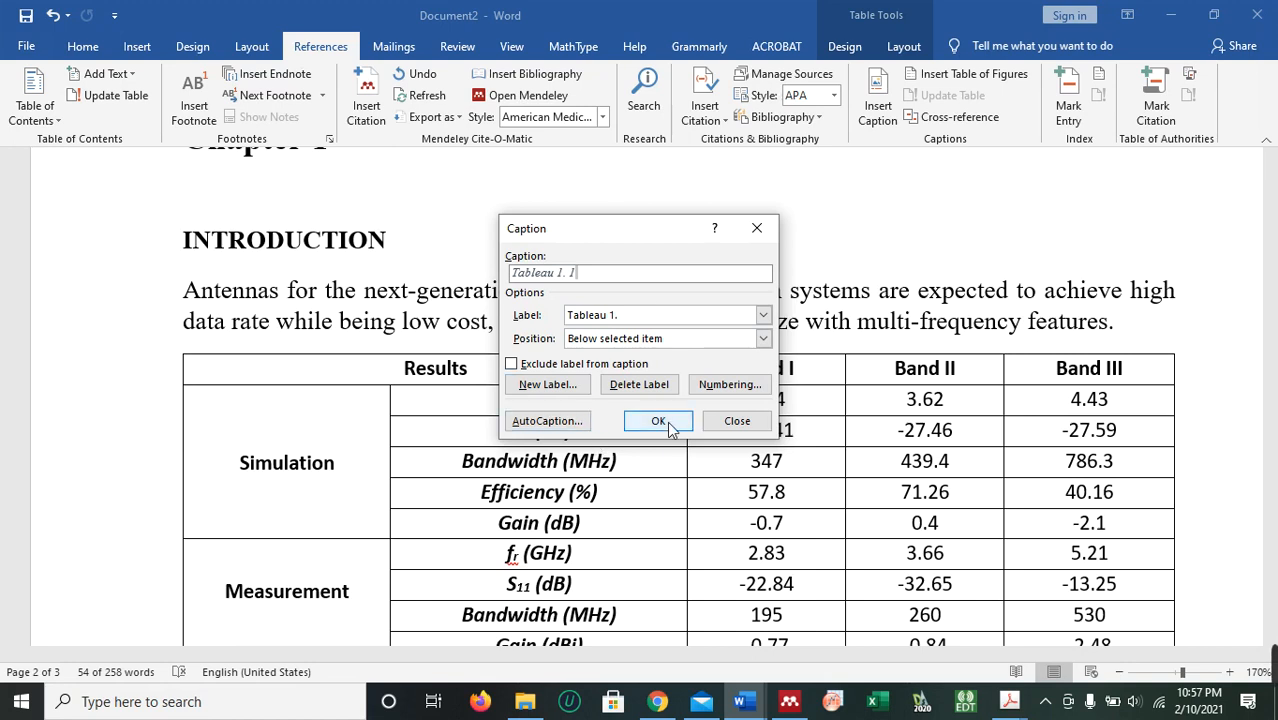
# Insert the caption above the selected table and add the placeholder text "tgegftetgyhrgdujfheihfihrurhur" after its number.
pyautogui.click(763, 339)
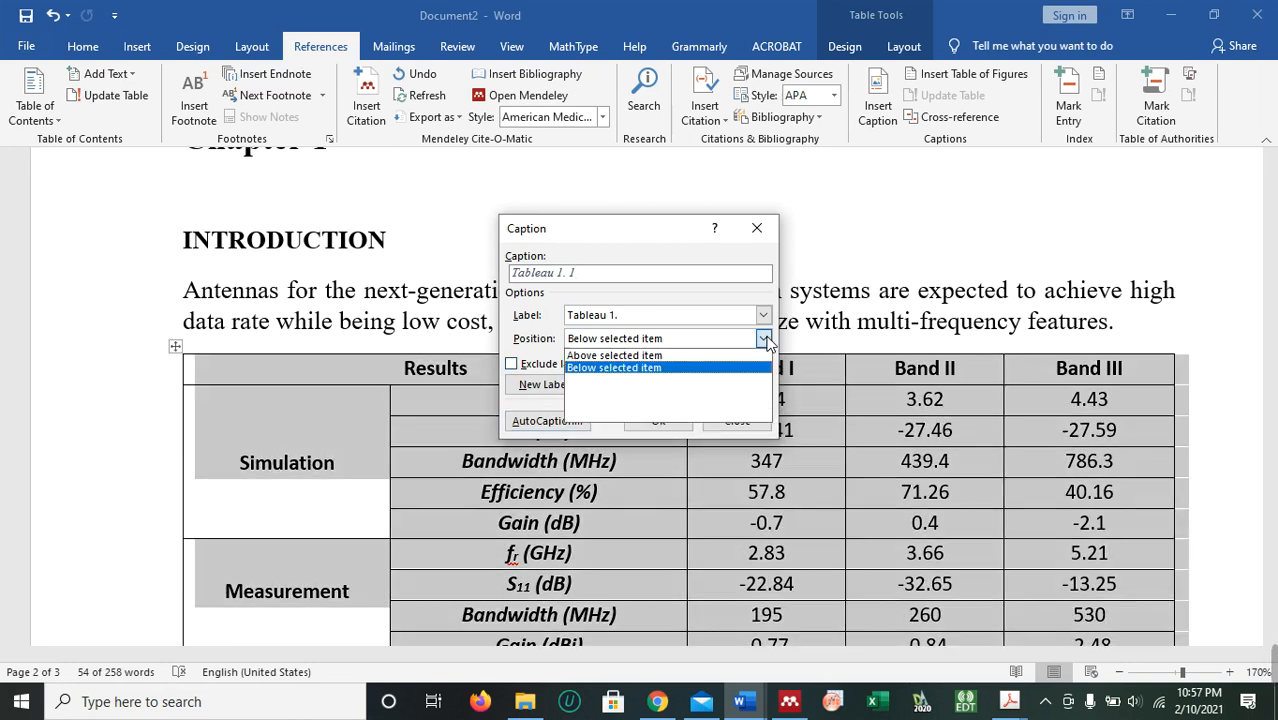
pyautogui.click(663, 355)
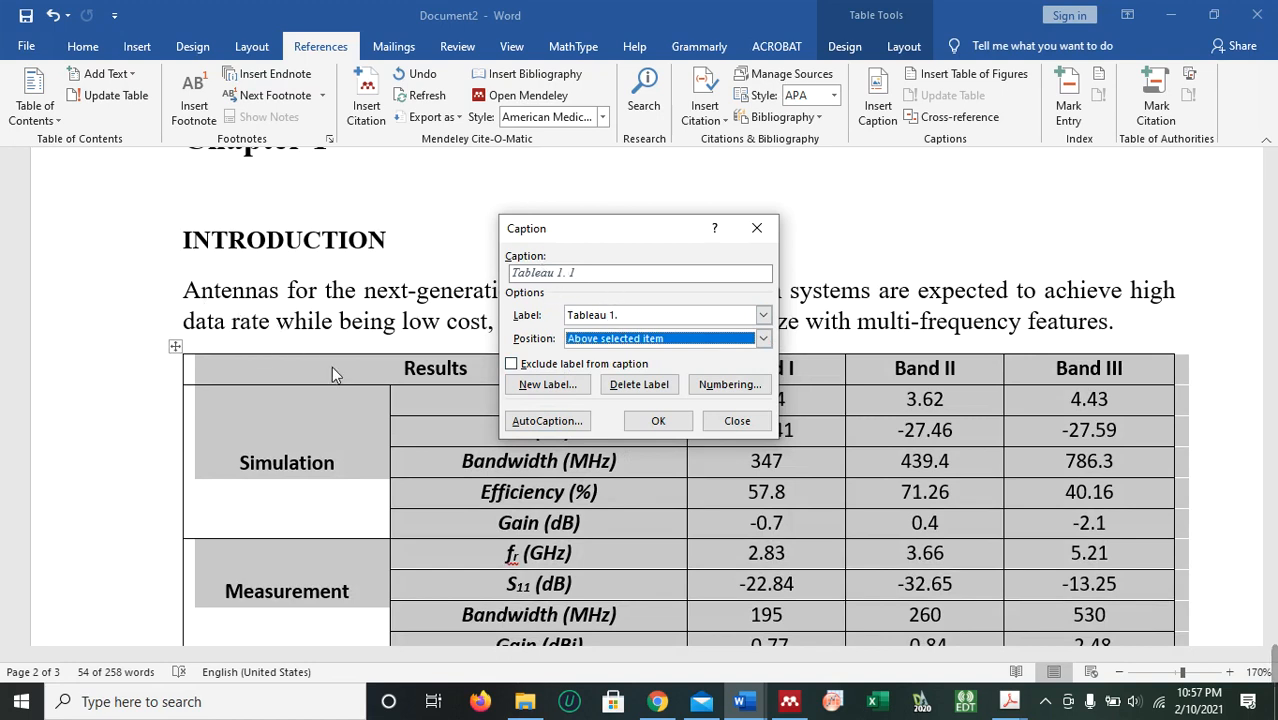
pyautogui.click(657, 422)
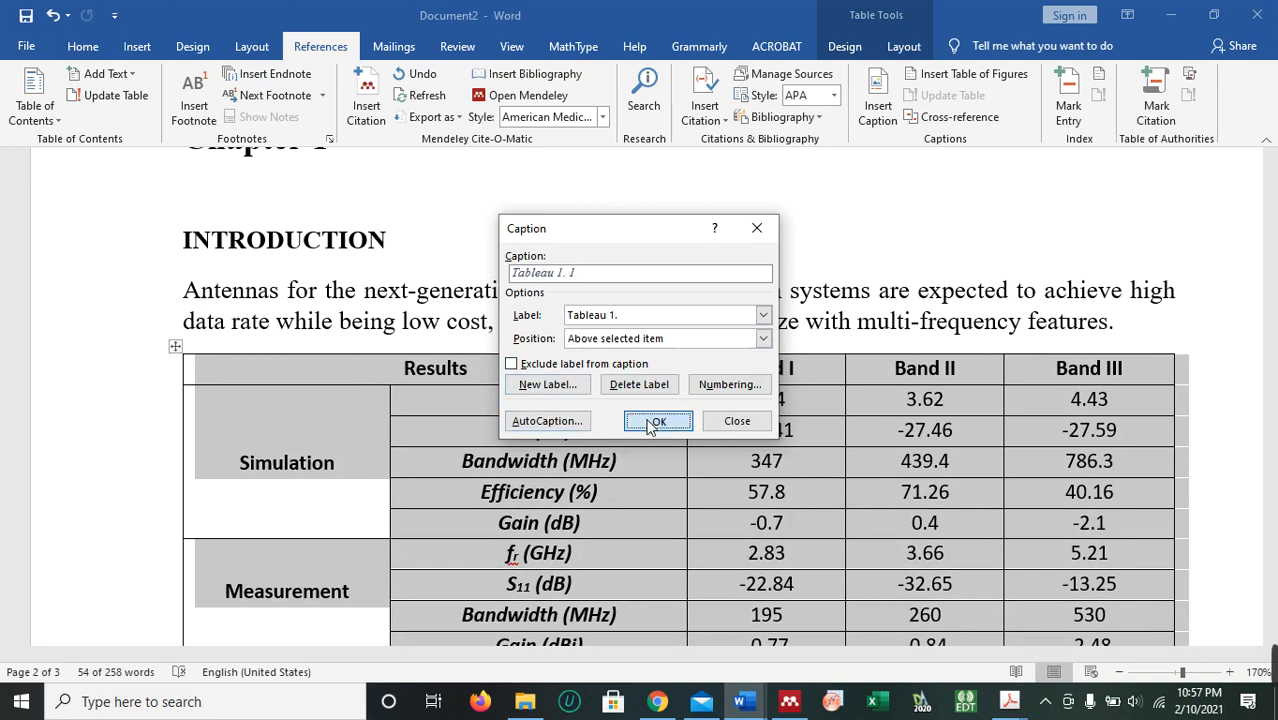
pyautogui.click(318, 379)
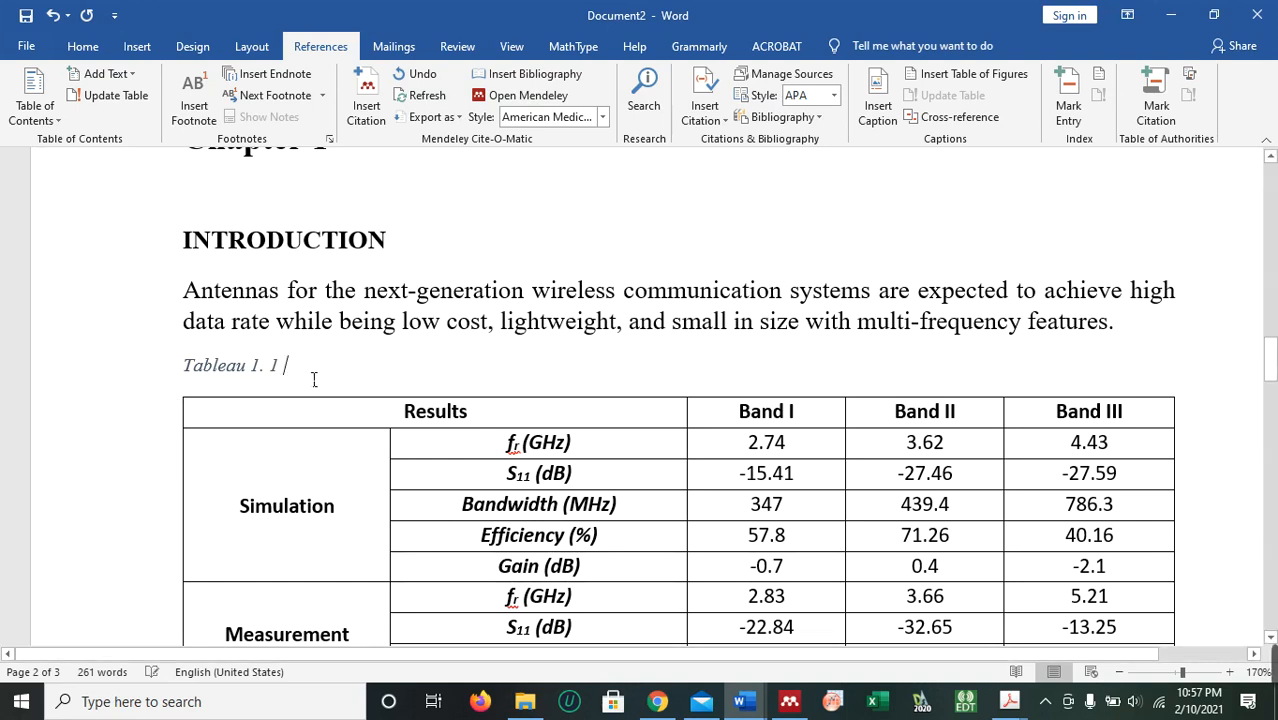
pyautogui.write('tgegftetgyhrgdujfheihfihrurhur')
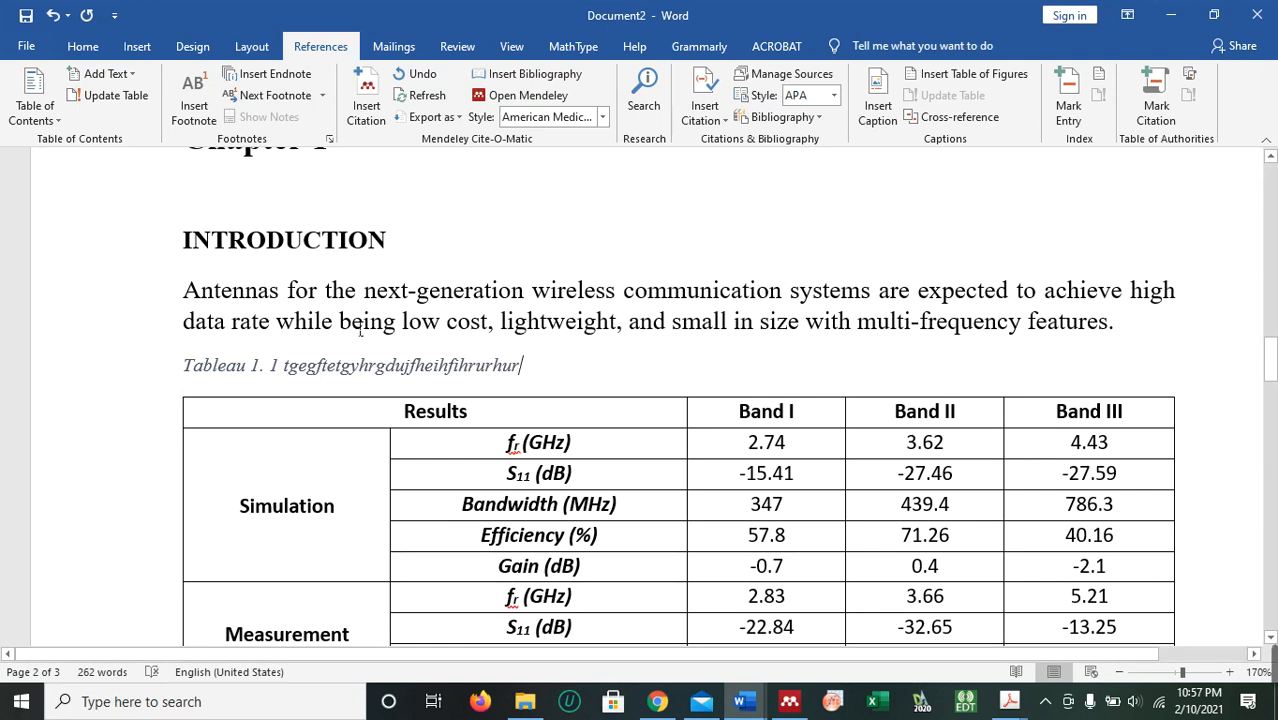
# Start a caption for the second results table, below the paragraph about microstrip antennas.
pyautogui.scroll(-10, 360, 330)
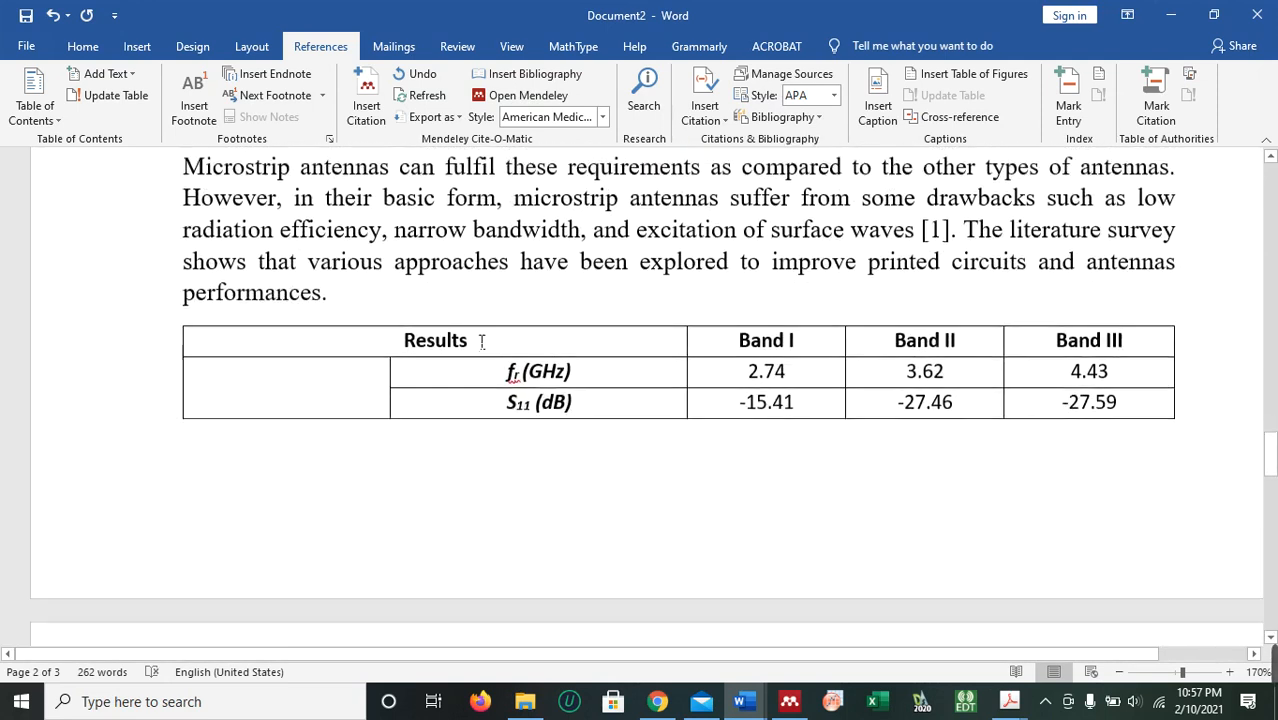
pyautogui.scroll(1, 481, 341)
pyautogui.click(238, 410)
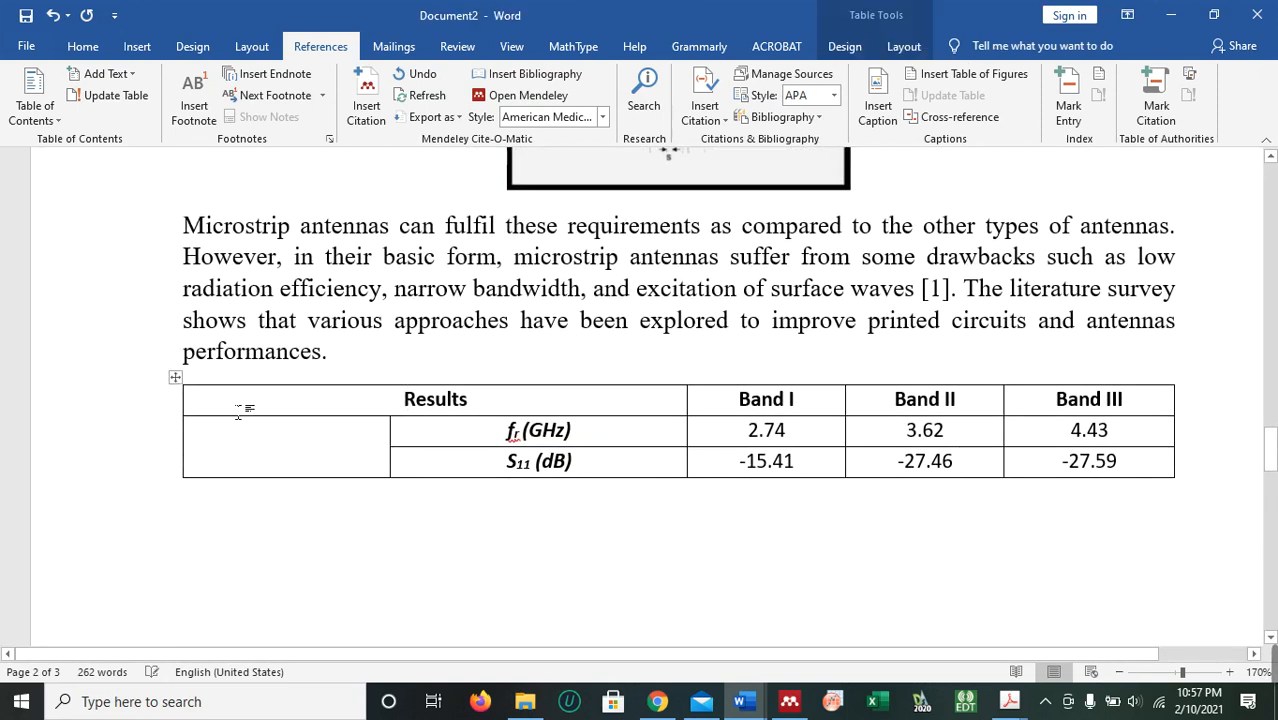
pyautogui.click(175, 377)
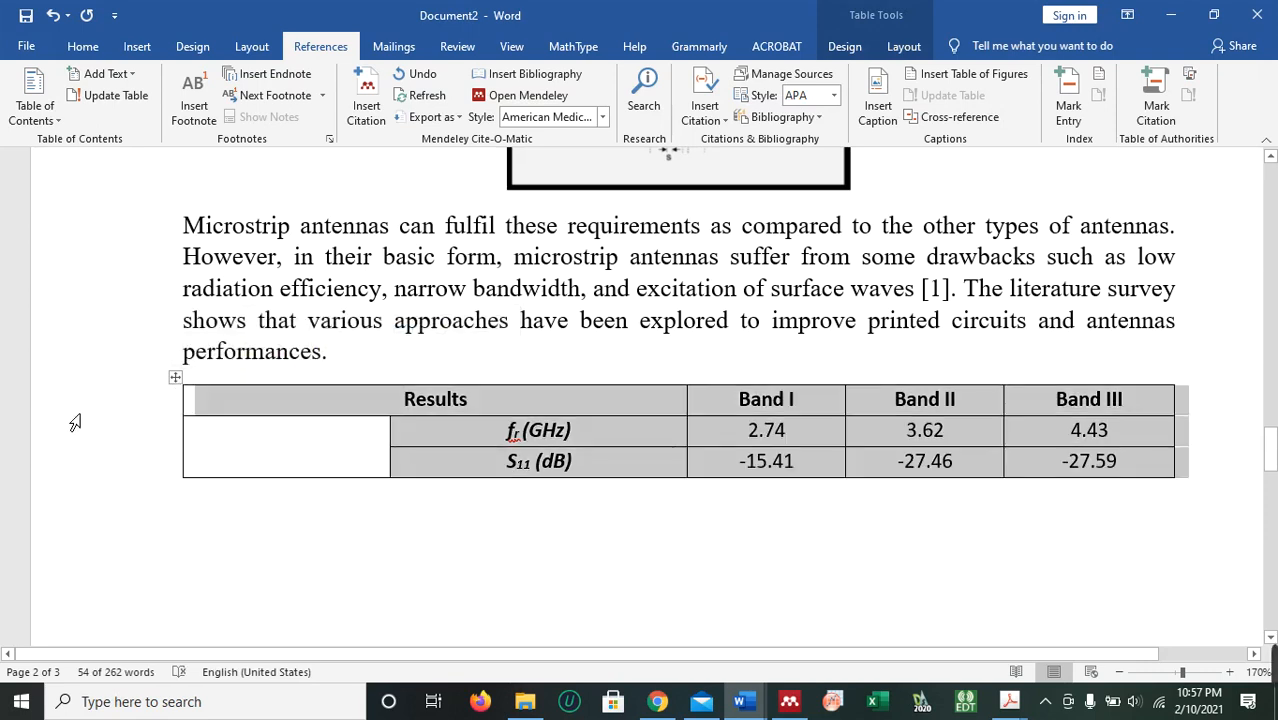
pyautogui.click(177, 380)
pyautogui.rightClick(176, 381)
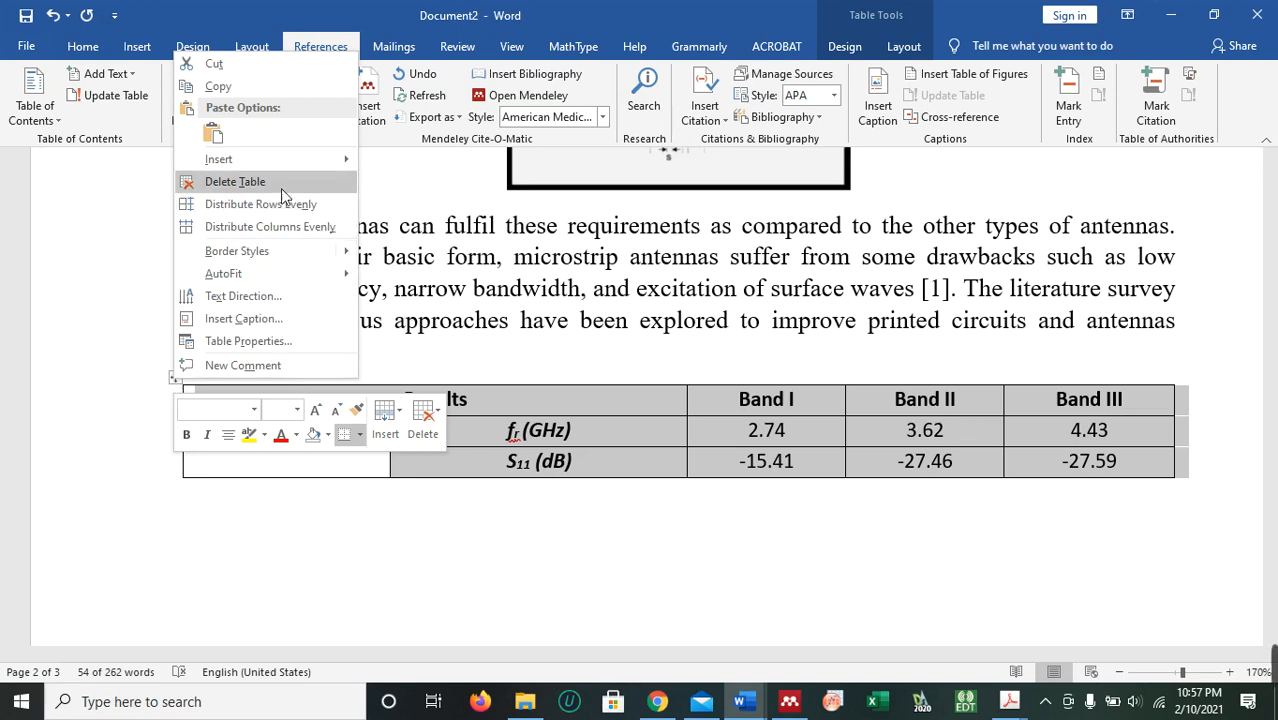
pyautogui.click(591, 436)
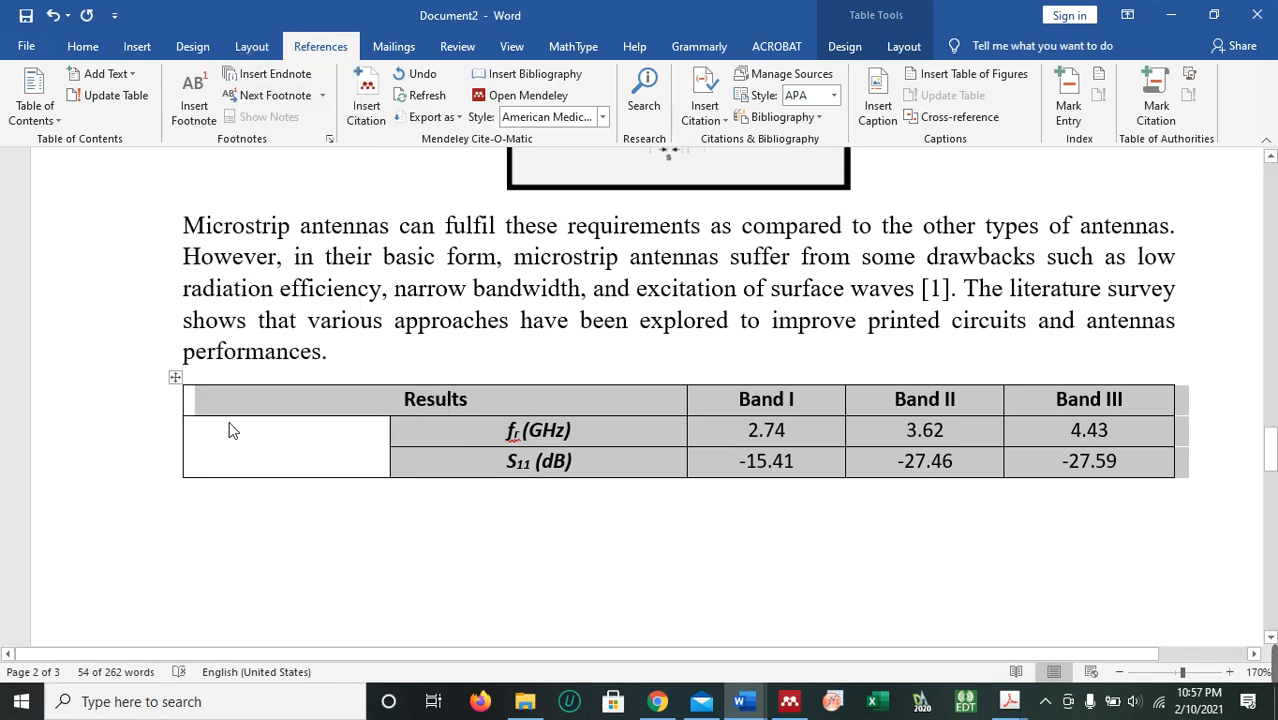
pyautogui.rightClick(182, 382)
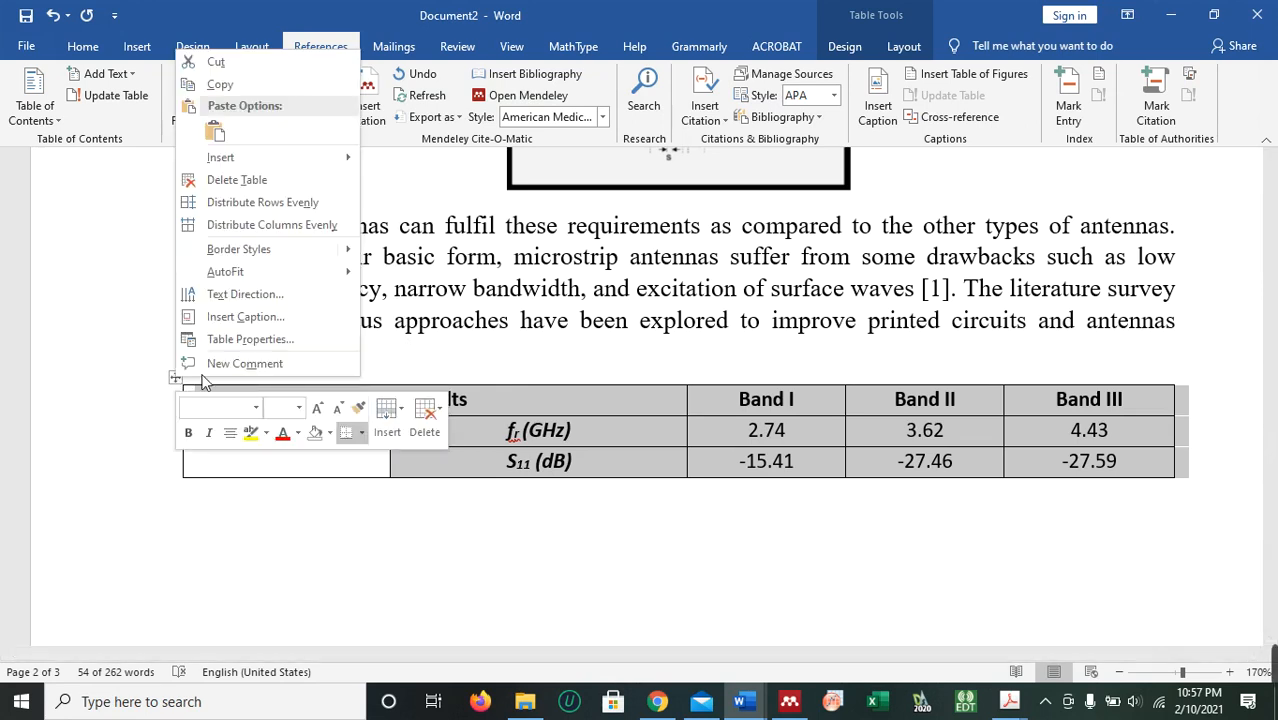
pyautogui.click(258, 318)
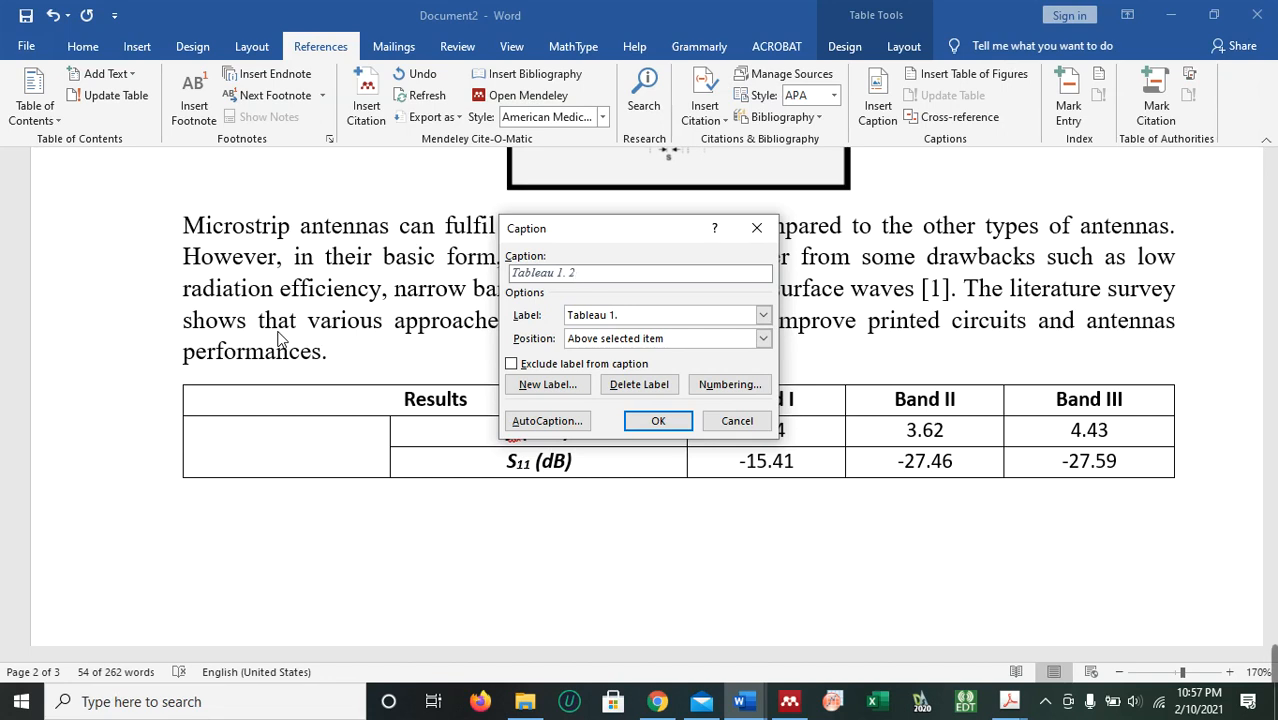
# Insert the table caption above the selected table with the label "Tableau 1." and the placeholder text "gbbhehejhfenikejikerjfikjrf" after its number.
pyautogui.click(763, 318)
pyautogui.click(763, 318)
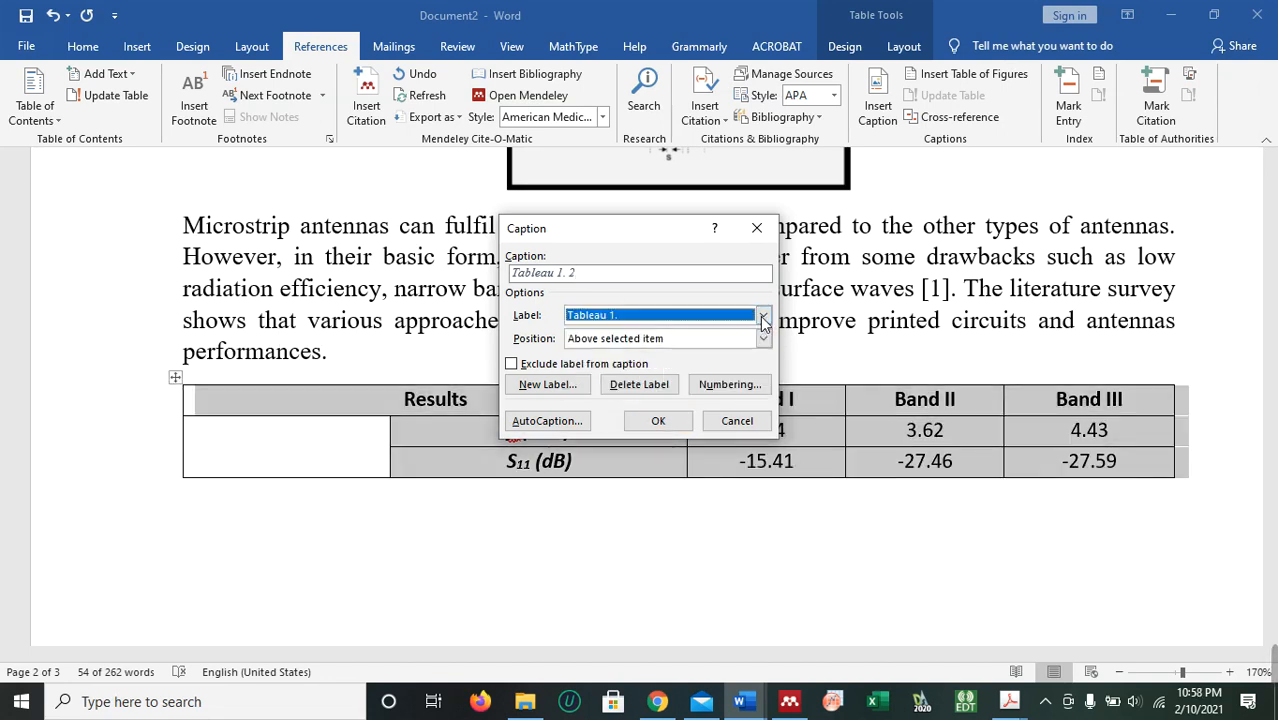
pyautogui.click(596, 278)
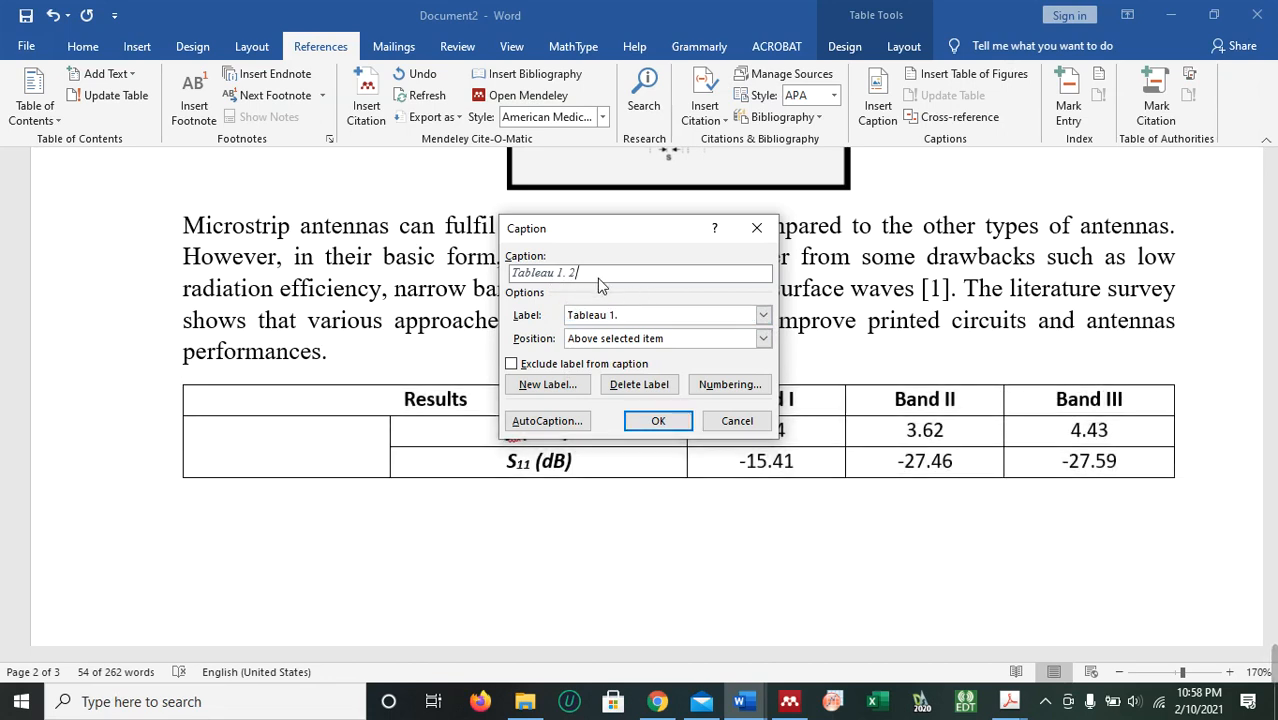
pyautogui.write('gbbhehejhfenikejikerjfjkjrf')
pyautogui.click(656, 420)
pyautogui.scroll(1, 622, 507)
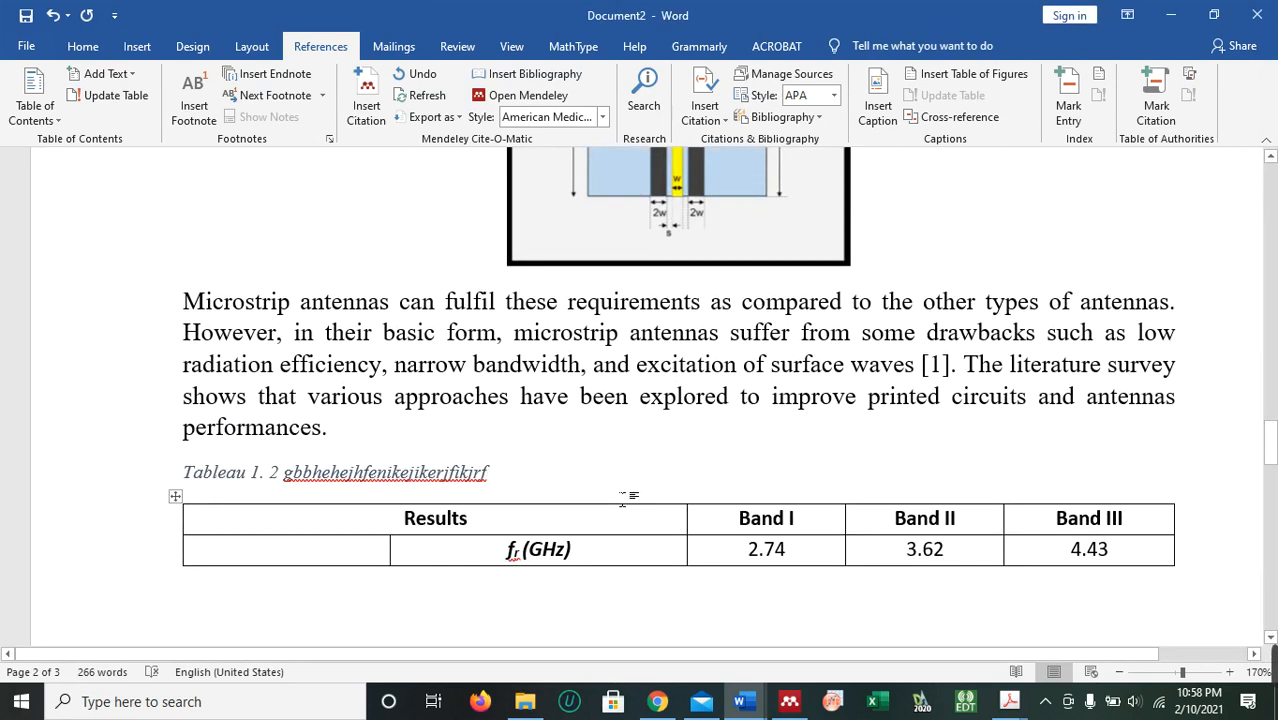
# Start a caption for the elliptical antenna figure below the 5G network paragraph.
pyautogui.scroll(15, 640, 490)
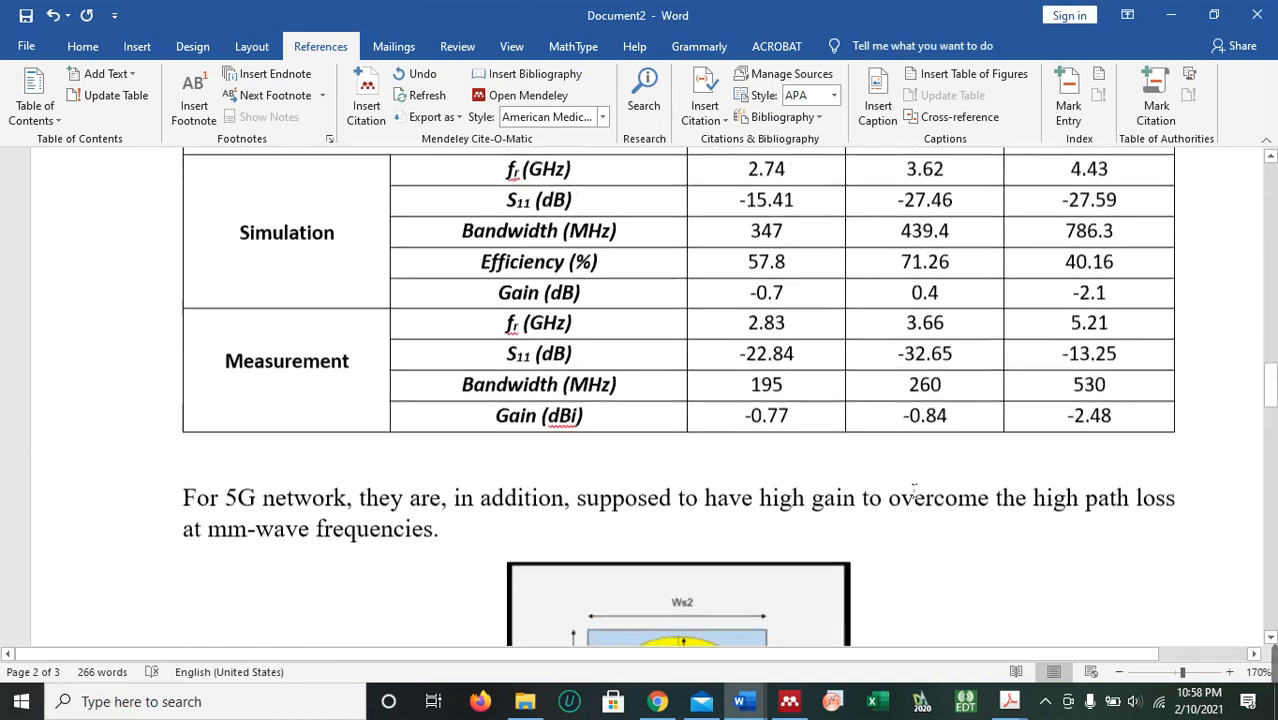
pyautogui.scroll(-14, 913, 488)
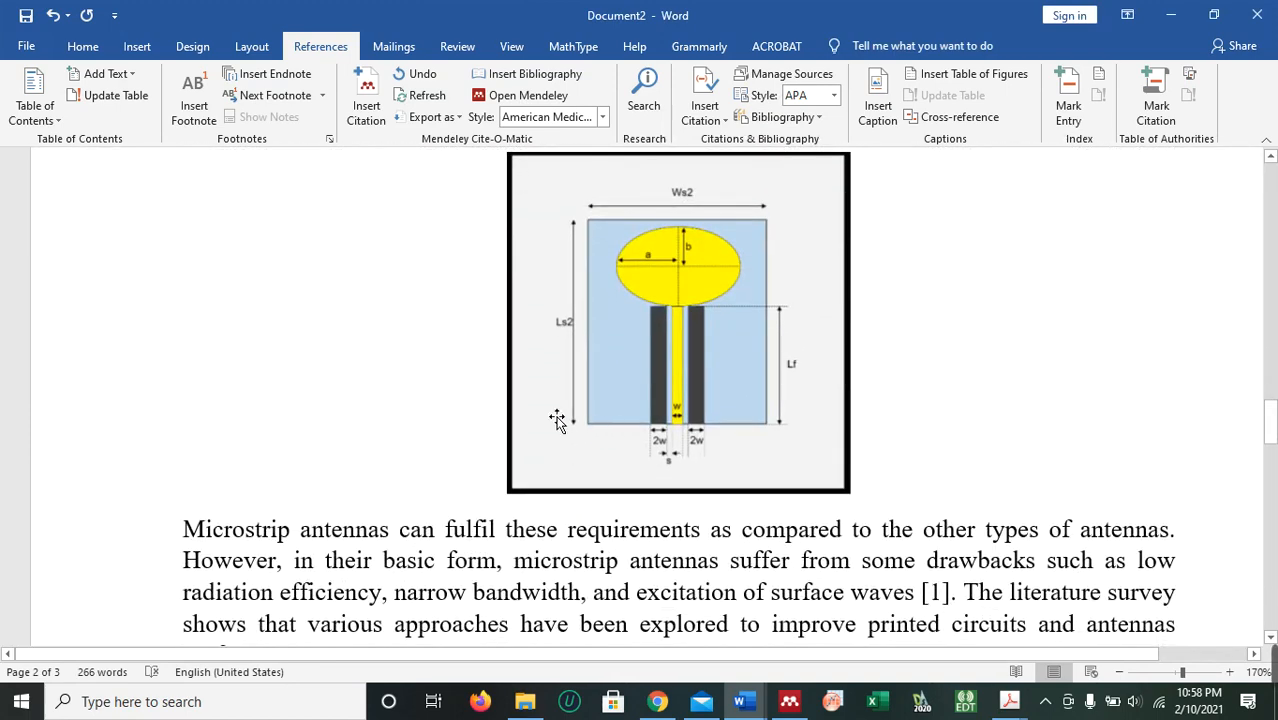
pyautogui.scroll(4, 757, 418)
pyautogui.click(621, 512)
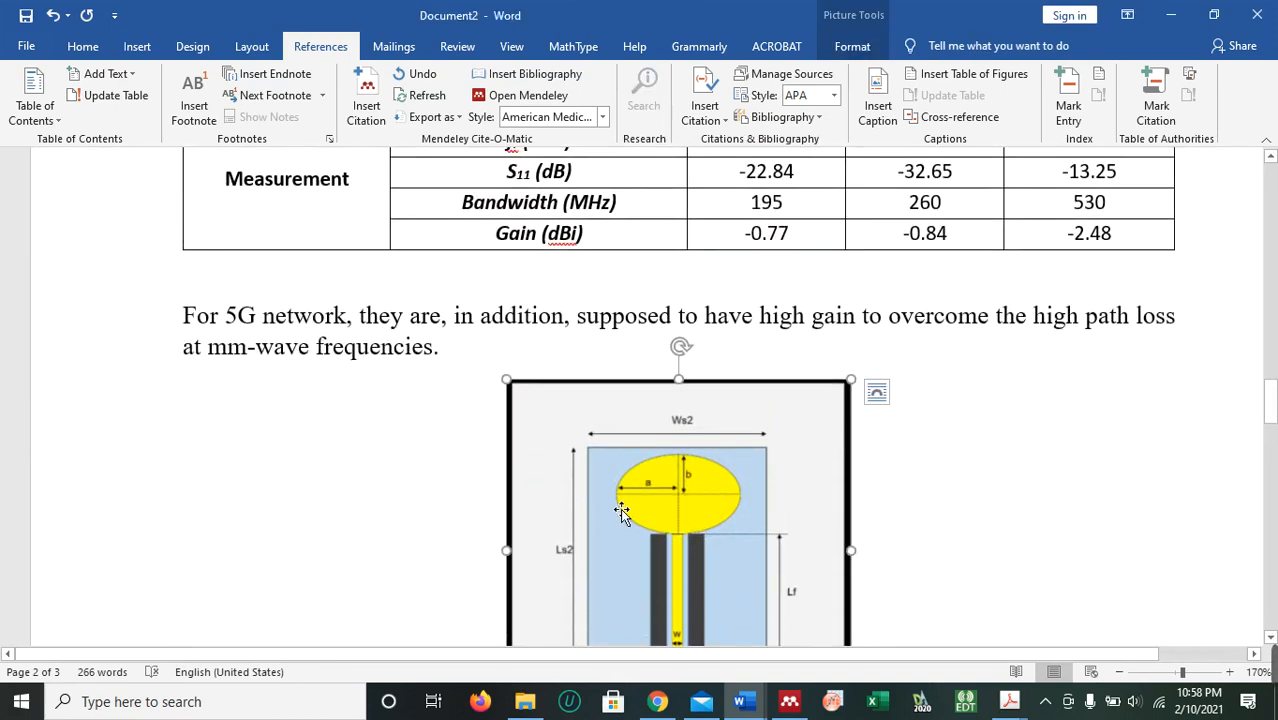
pyautogui.scroll(-3, 680, 440)
pyautogui.rightClick(630, 303)
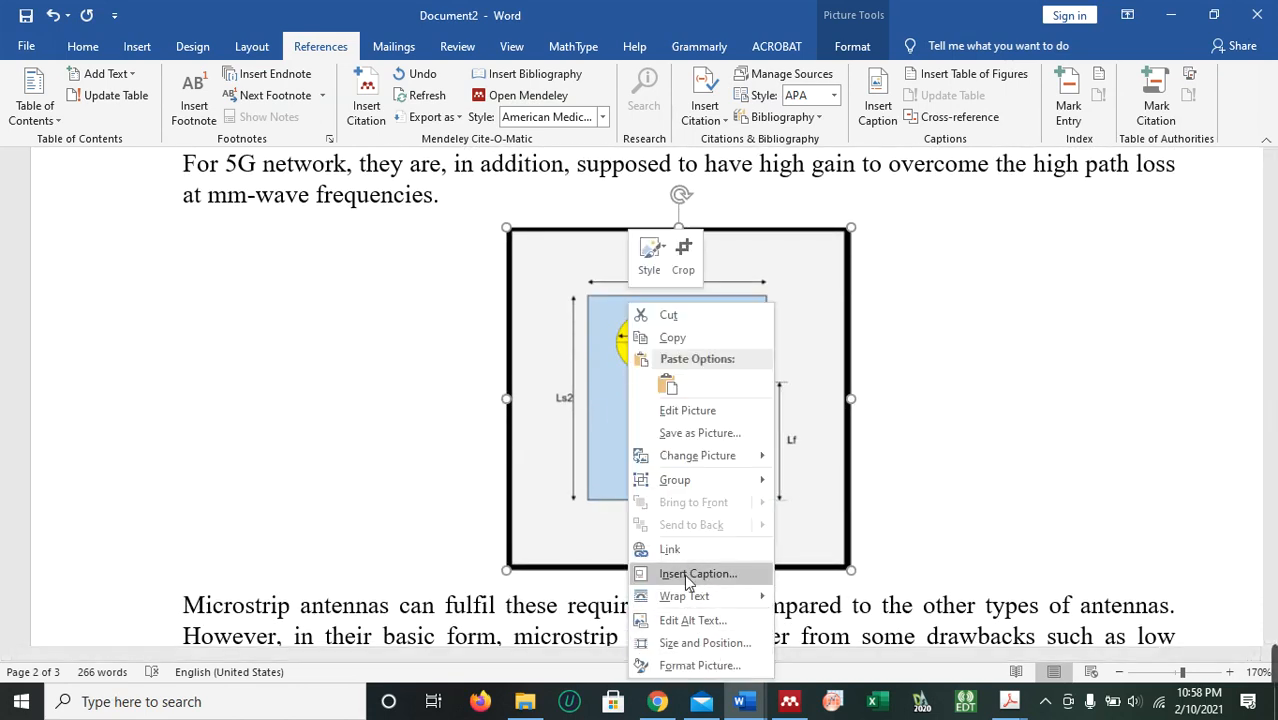
pyautogui.click(305, 50)
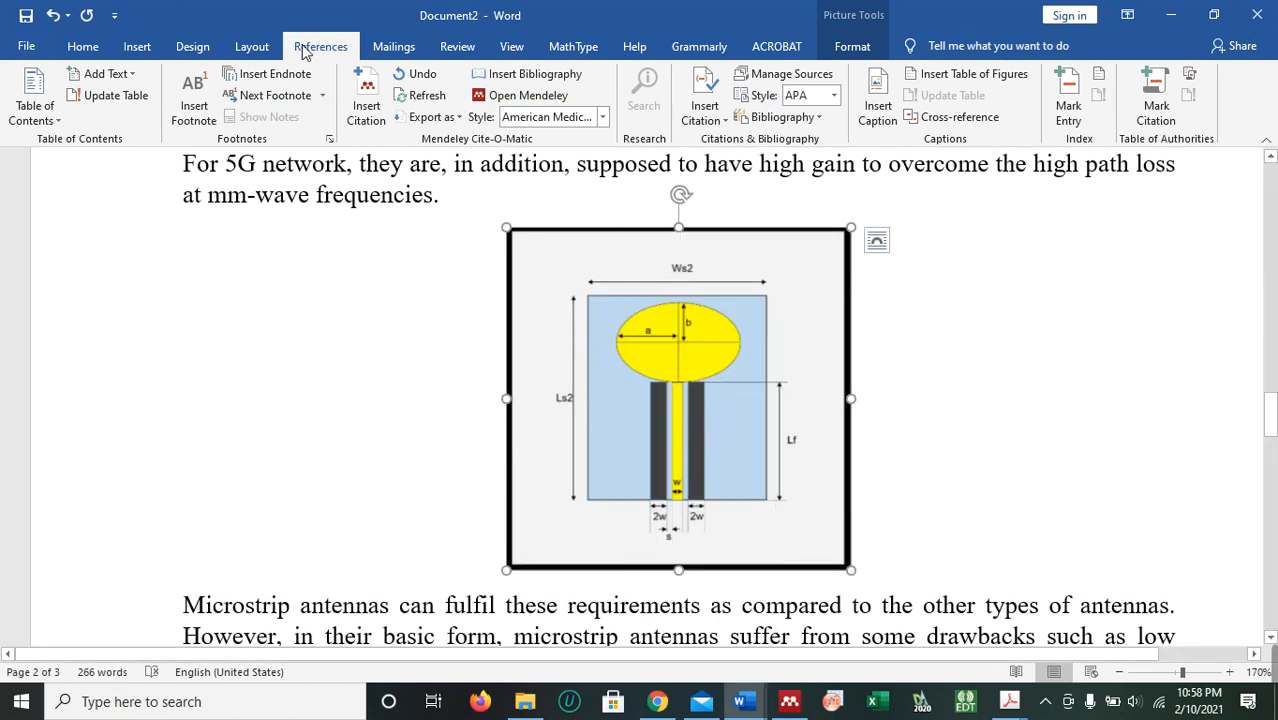
pyautogui.click(877, 100)
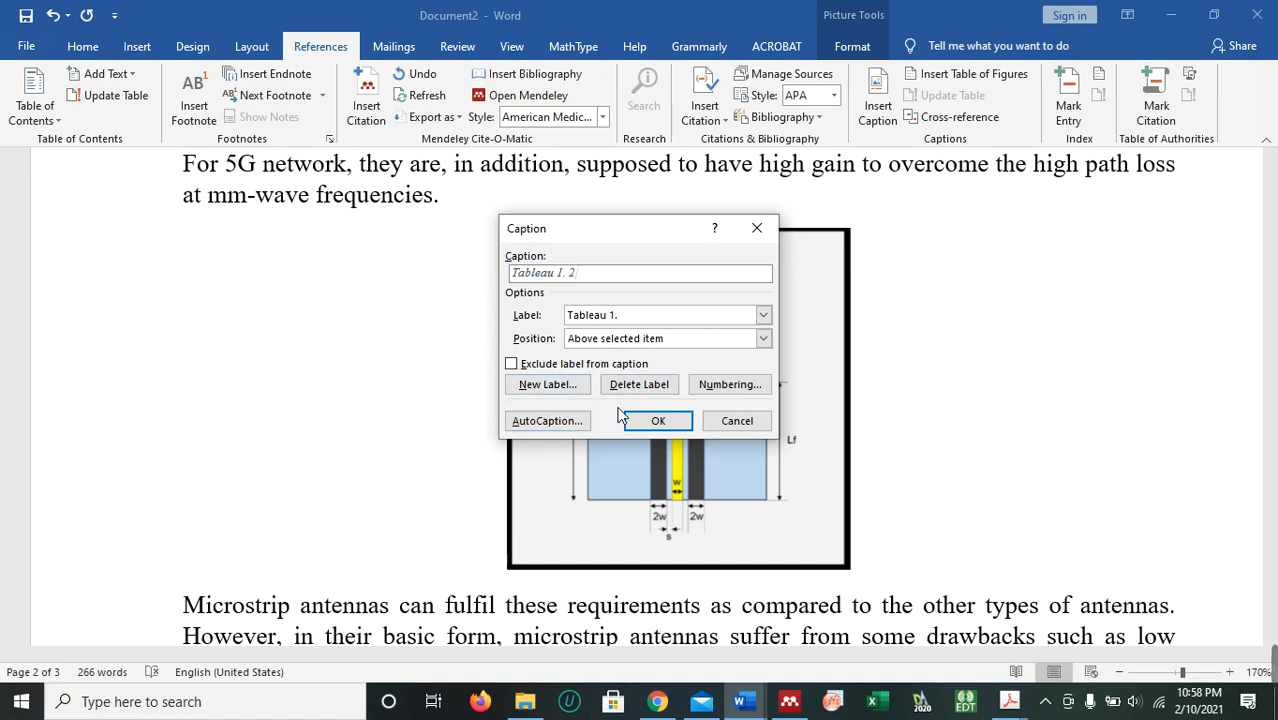
# Create the caption label "Fig 1." and insert the caption below the figure with the placeholder text "gegejhdeuhfneuihniefe".
pyautogui.click(527, 387)
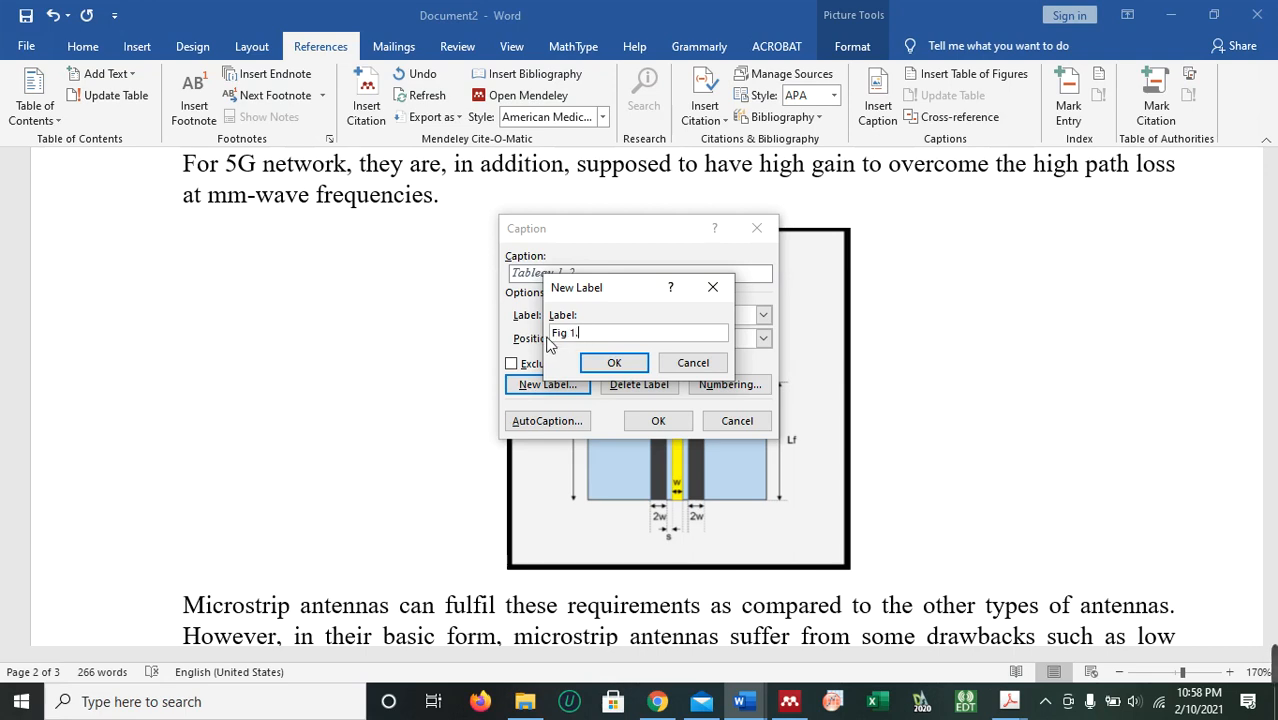
pyautogui.click(614, 363)
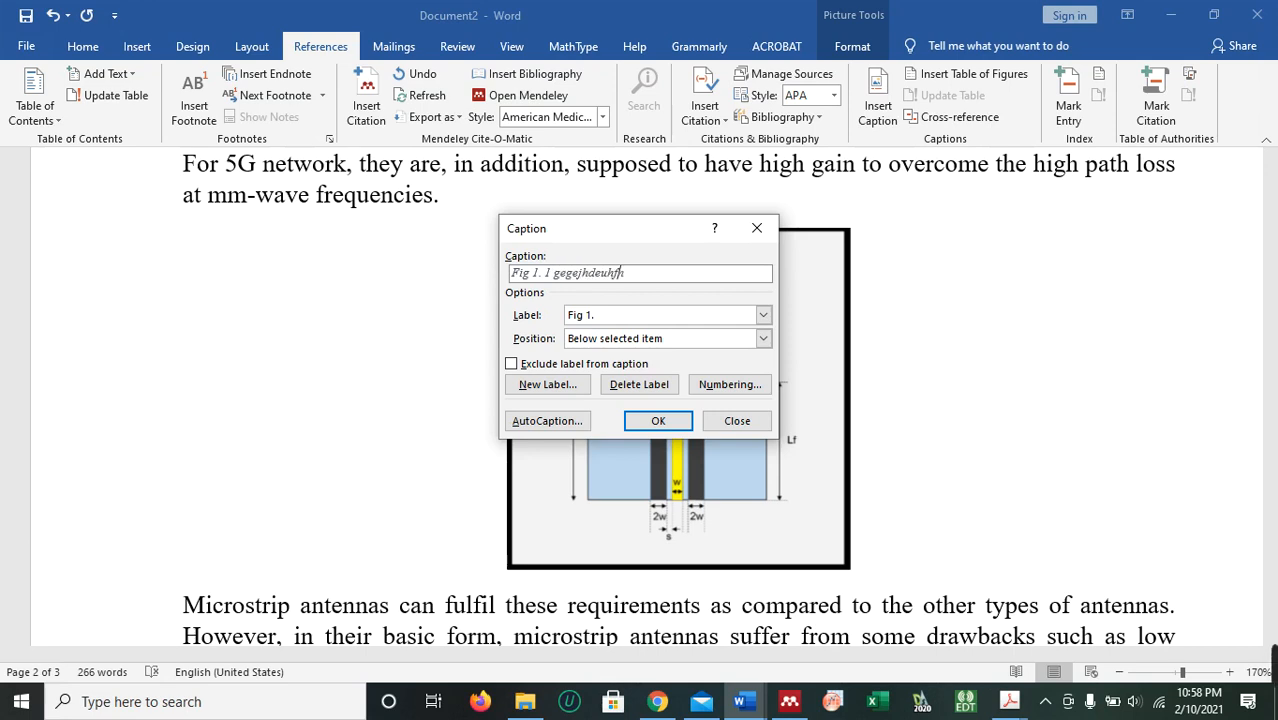
pyautogui.click(664, 424)
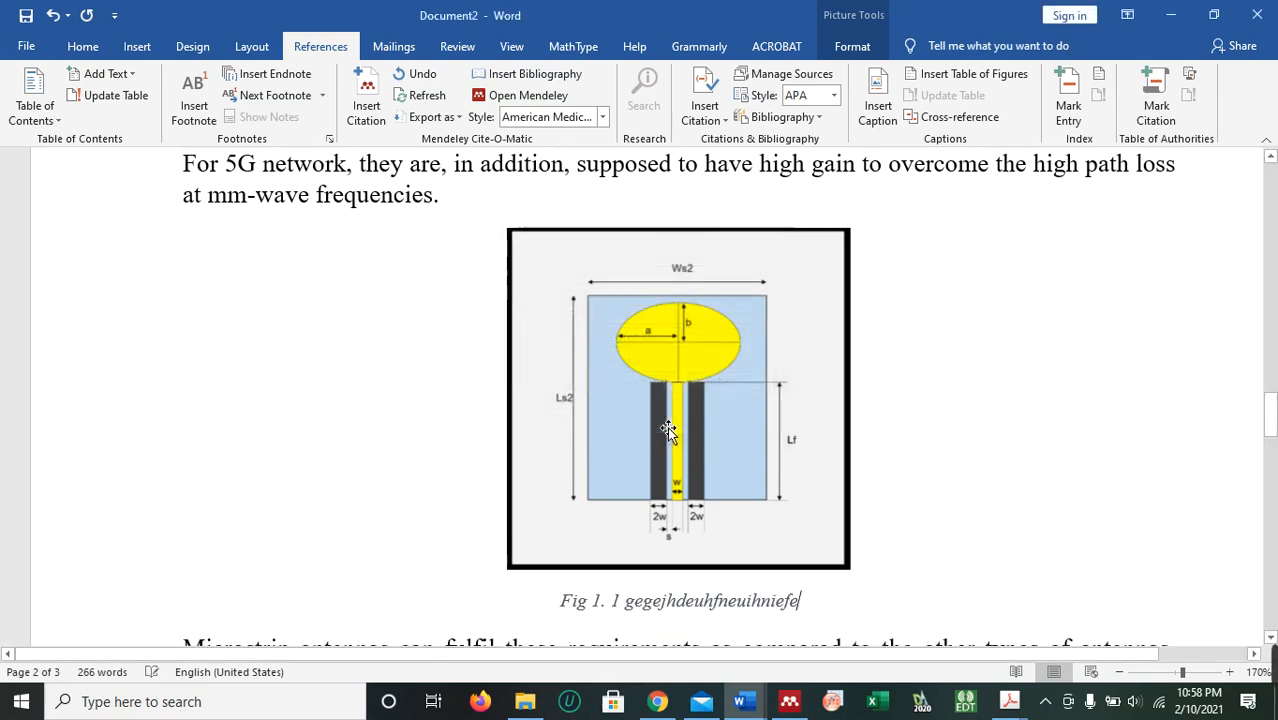
pyautogui.scroll(-2, 774, 437)
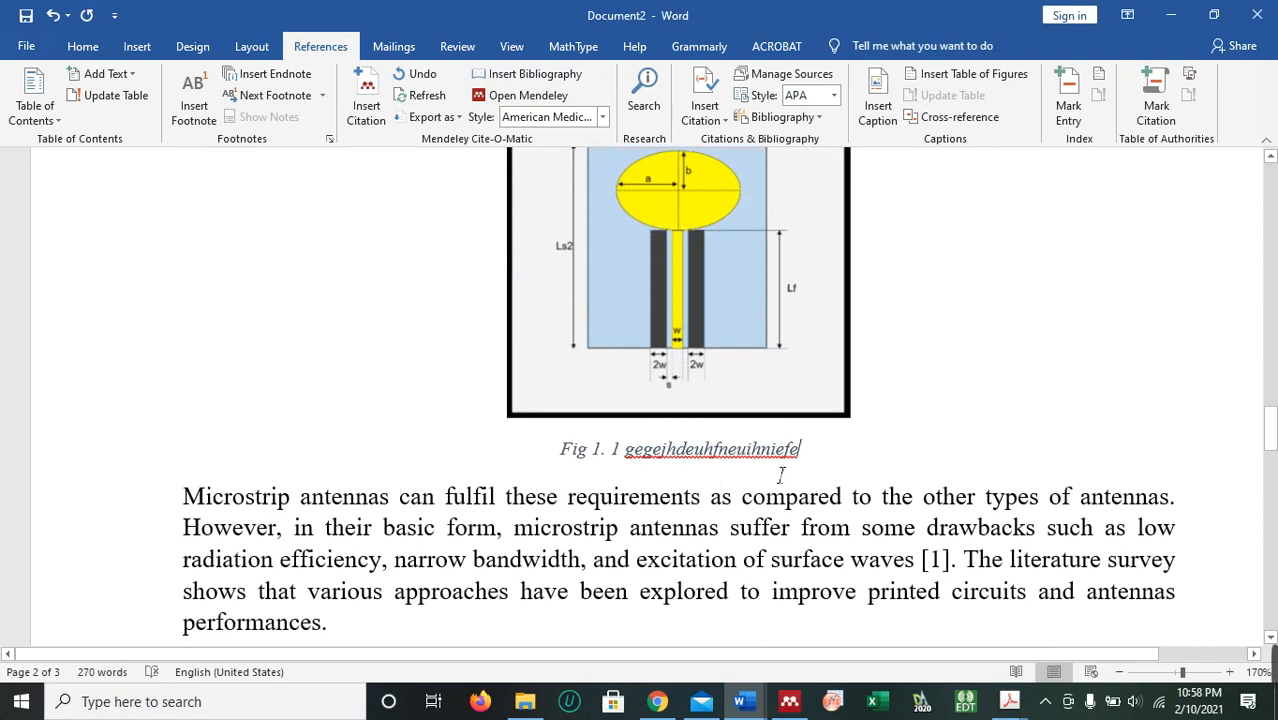
pyautogui.moveTo(838, 452); pyautogui.dragTo(552, 462)
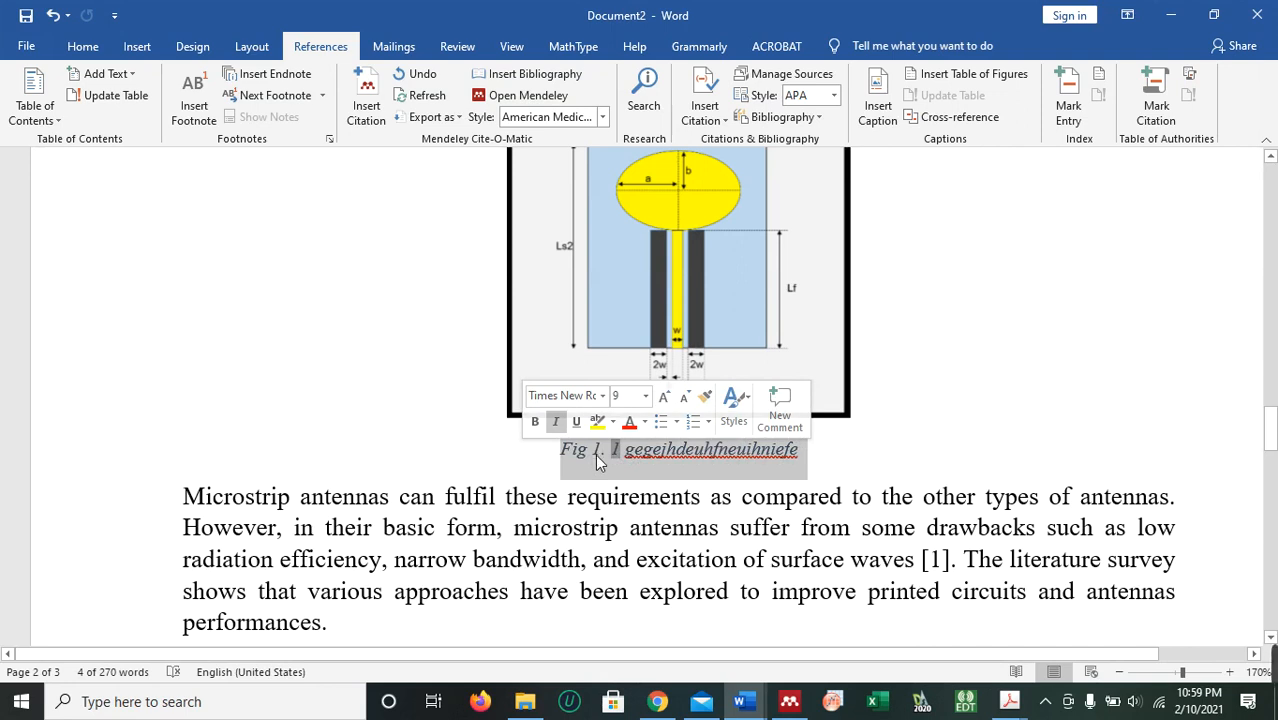
# Caption the figure below the Defected Ground Structure paragraph with the label "Fig 1." and the placeholder text "wnhbuefjhfniekjhfiekjfeiek".
pyautogui.scroll(-10, 713, 463)
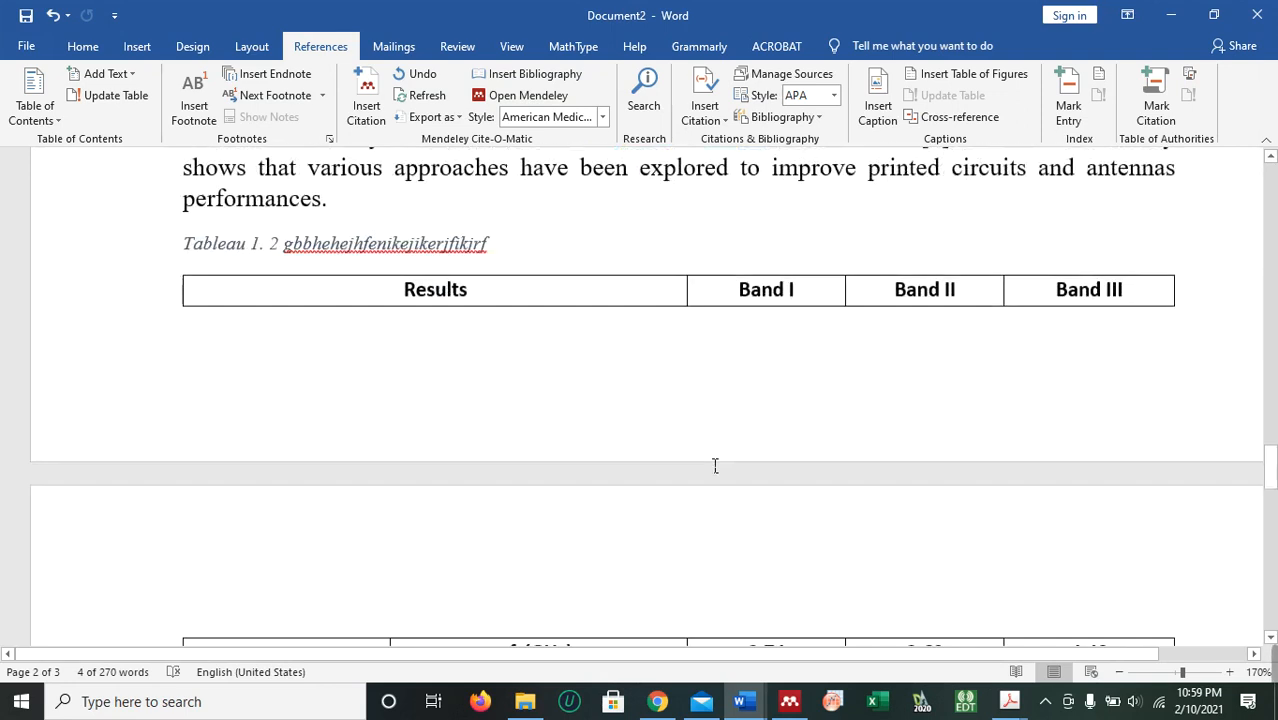
pyautogui.scroll(-4, 714, 463)
pyautogui.scroll(2, 700, 480)
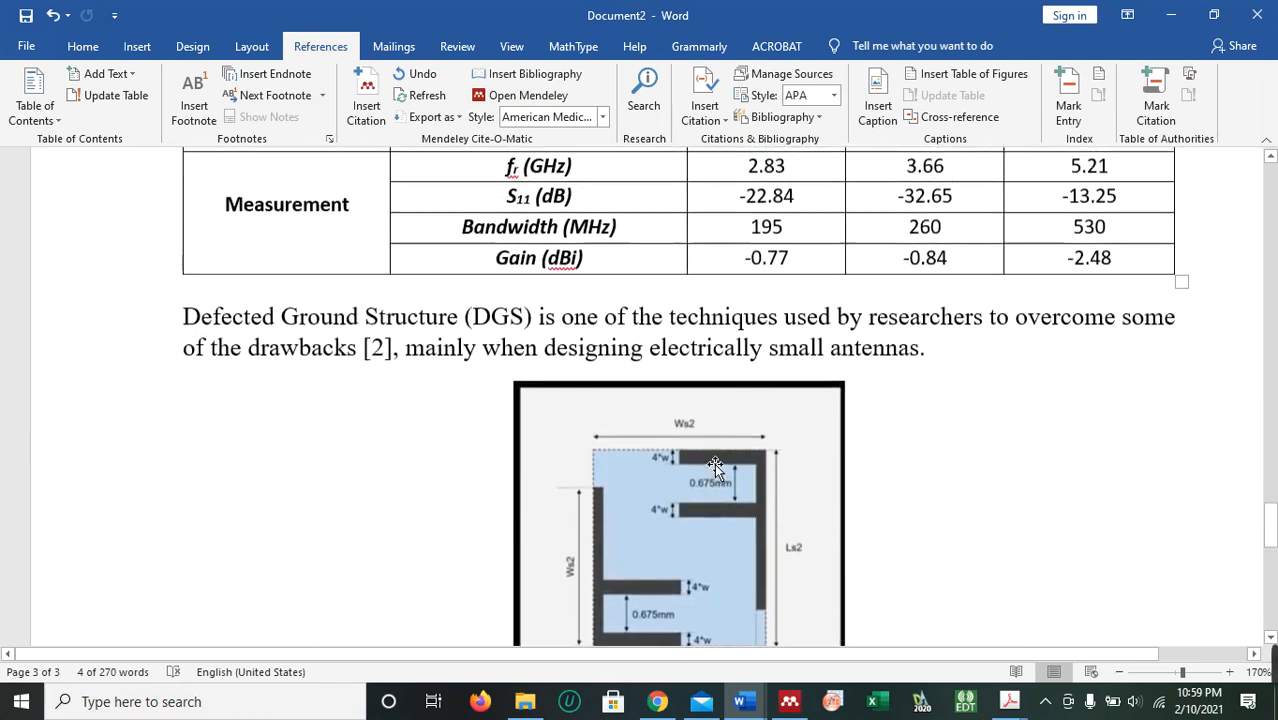
pyautogui.click(665, 541)
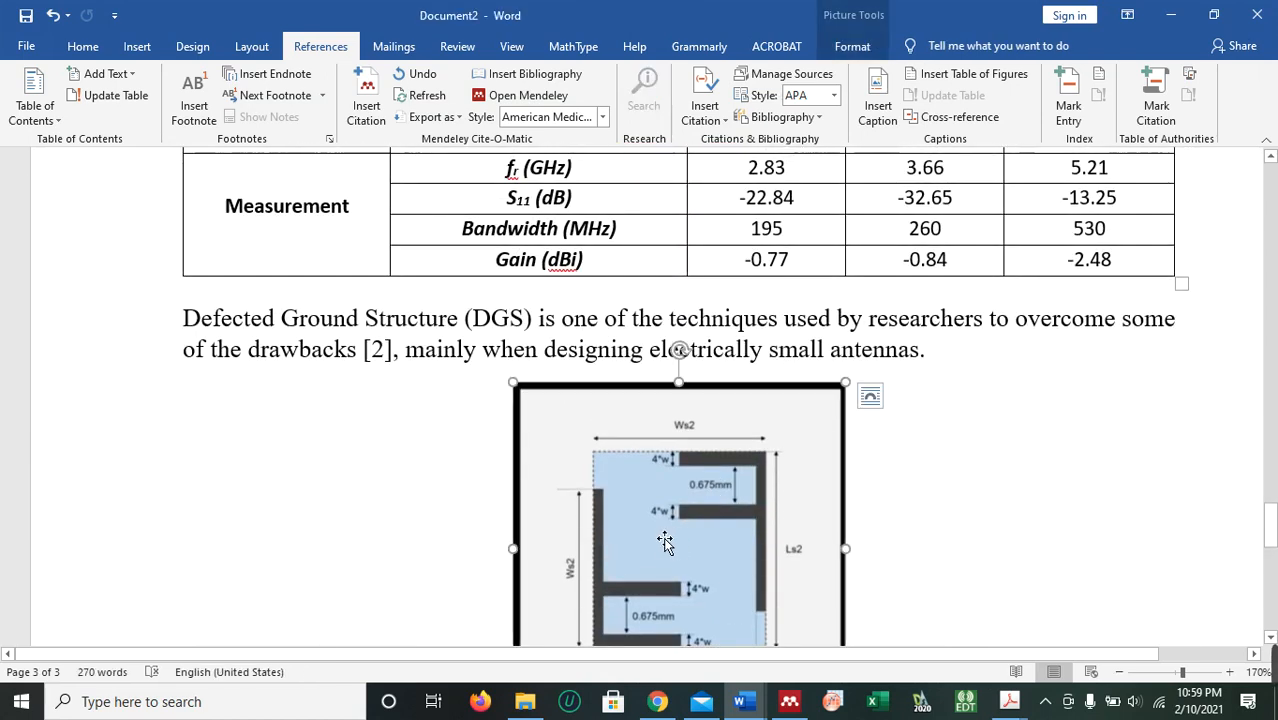
pyautogui.click(877, 90)
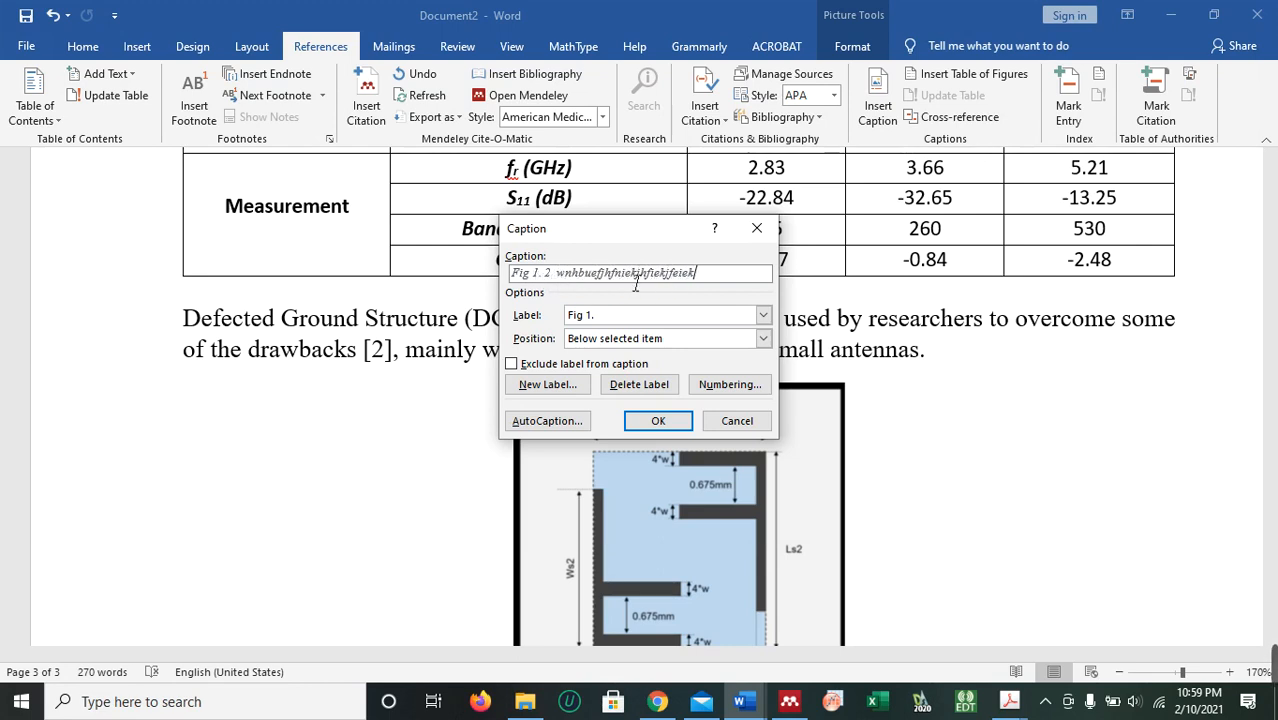
pyautogui.click(662, 421)
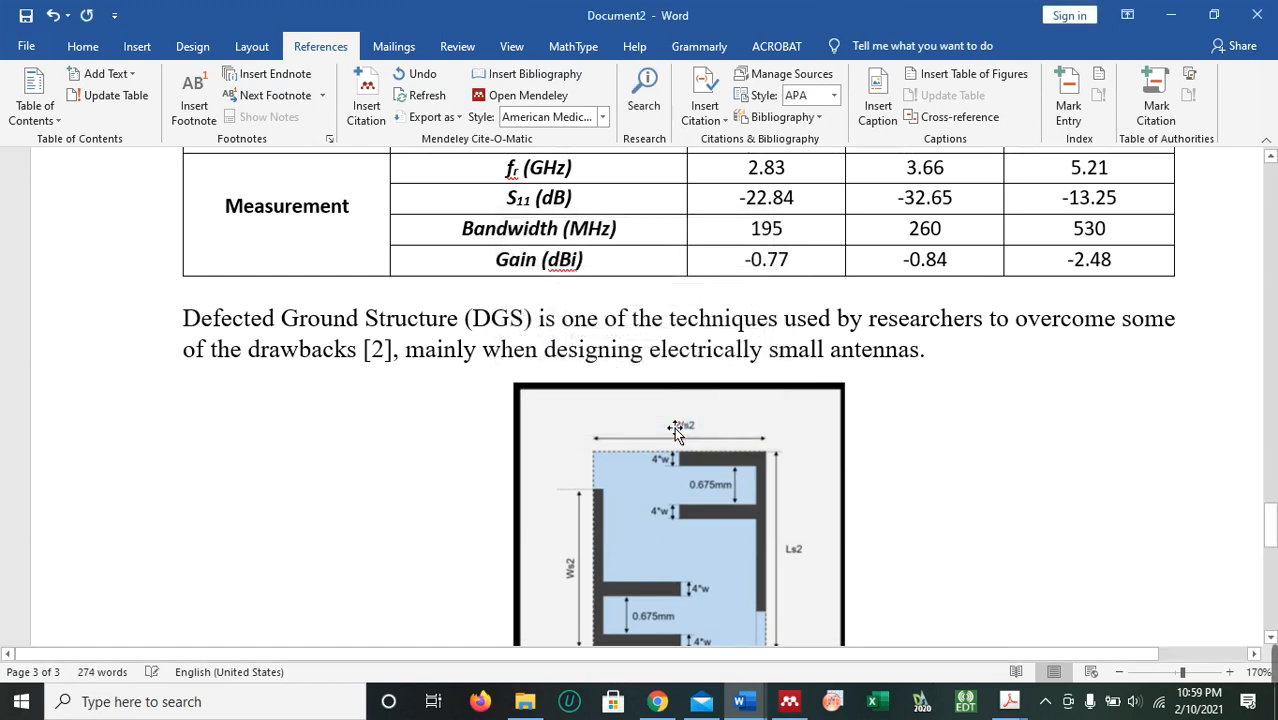
pyautogui.scroll(-8, 964, 456)
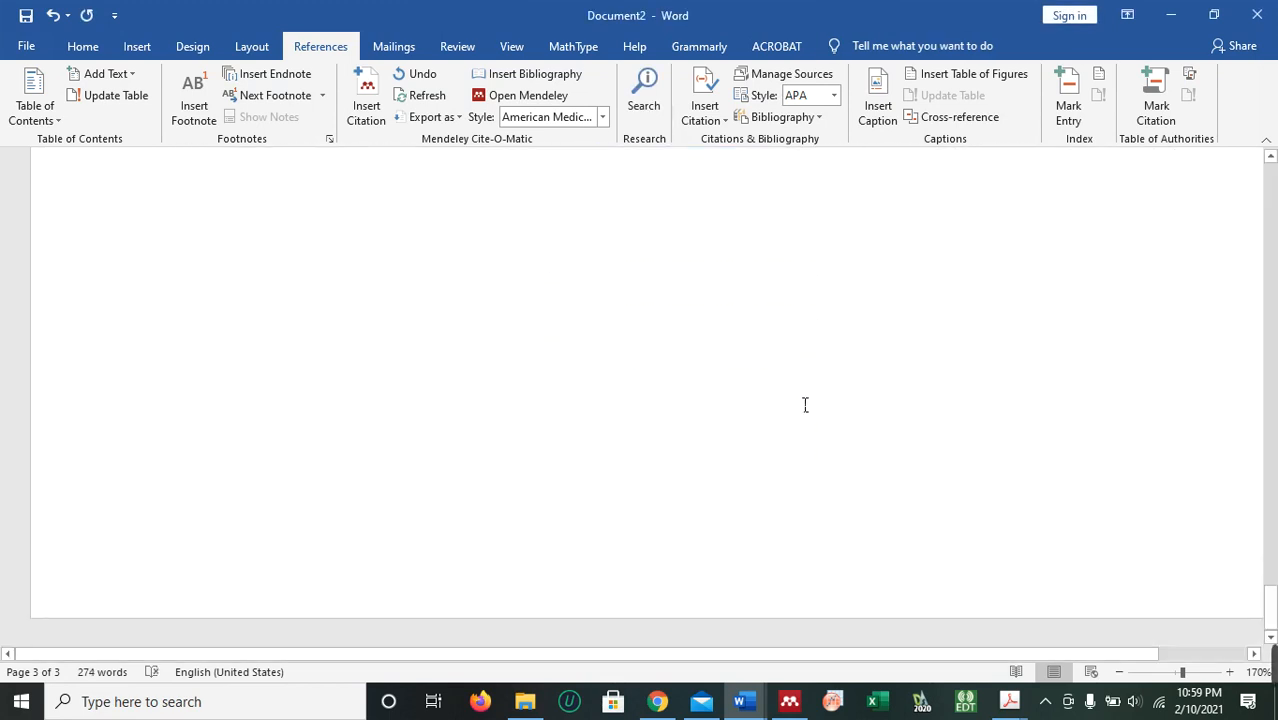
pyautogui.scroll(6, 805, 404)
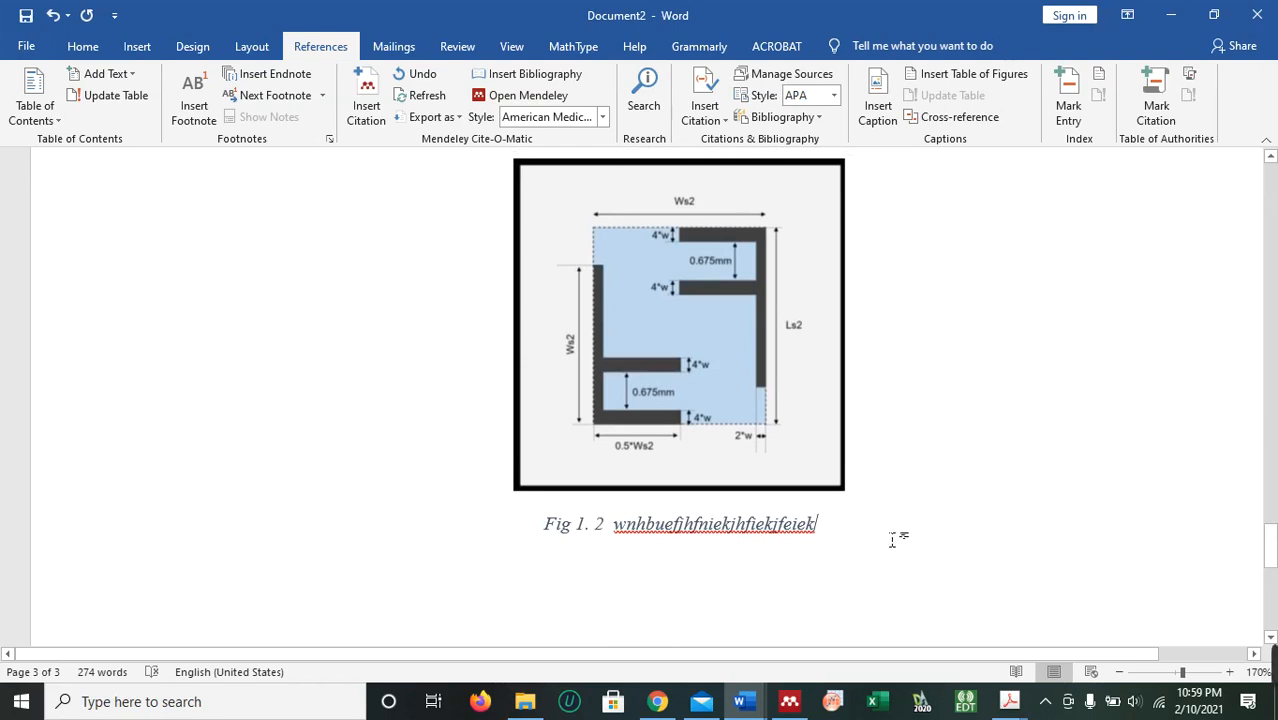
# Copy the whole Chapter 1 content and paste it onto a new page at the end of the document.
pyautogui.moveTo(964, 531); pyautogui.dragTo(167, 345)
pyautogui.scroll(-15, 318, 420)
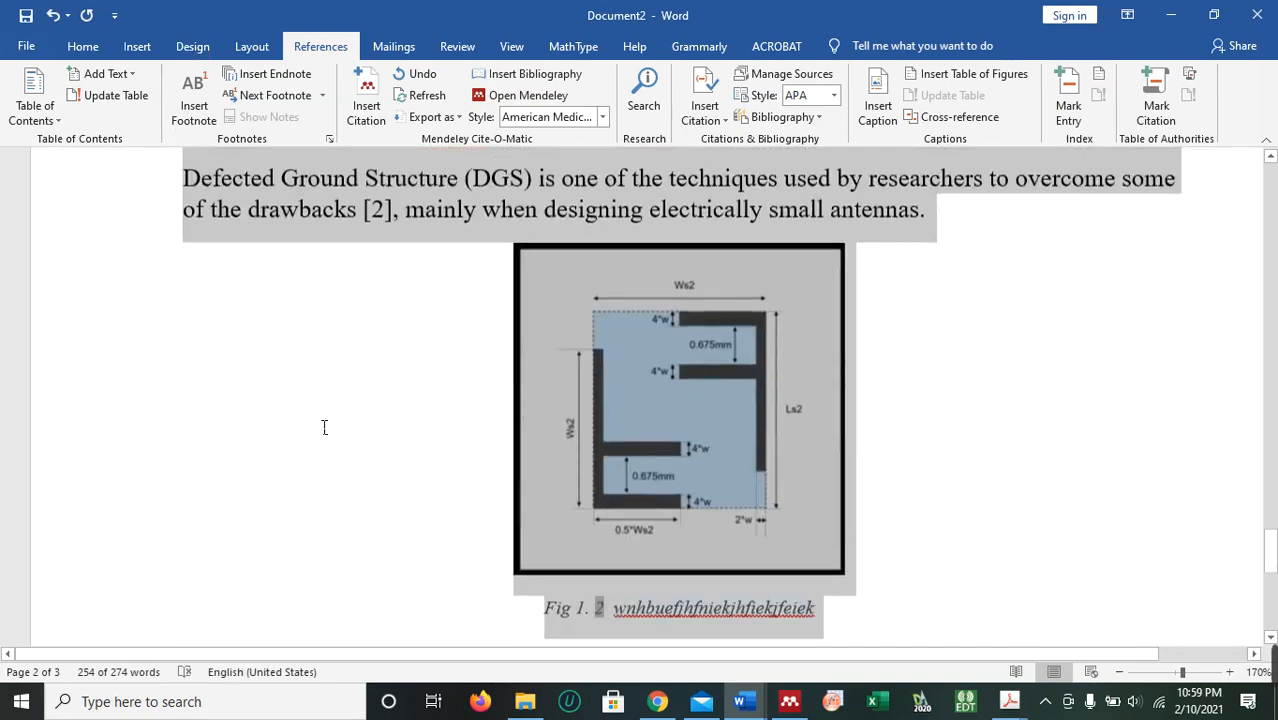
pyautogui.scroll(-10, 324, 427)
pyautogui.scroll(10, 371, 450)
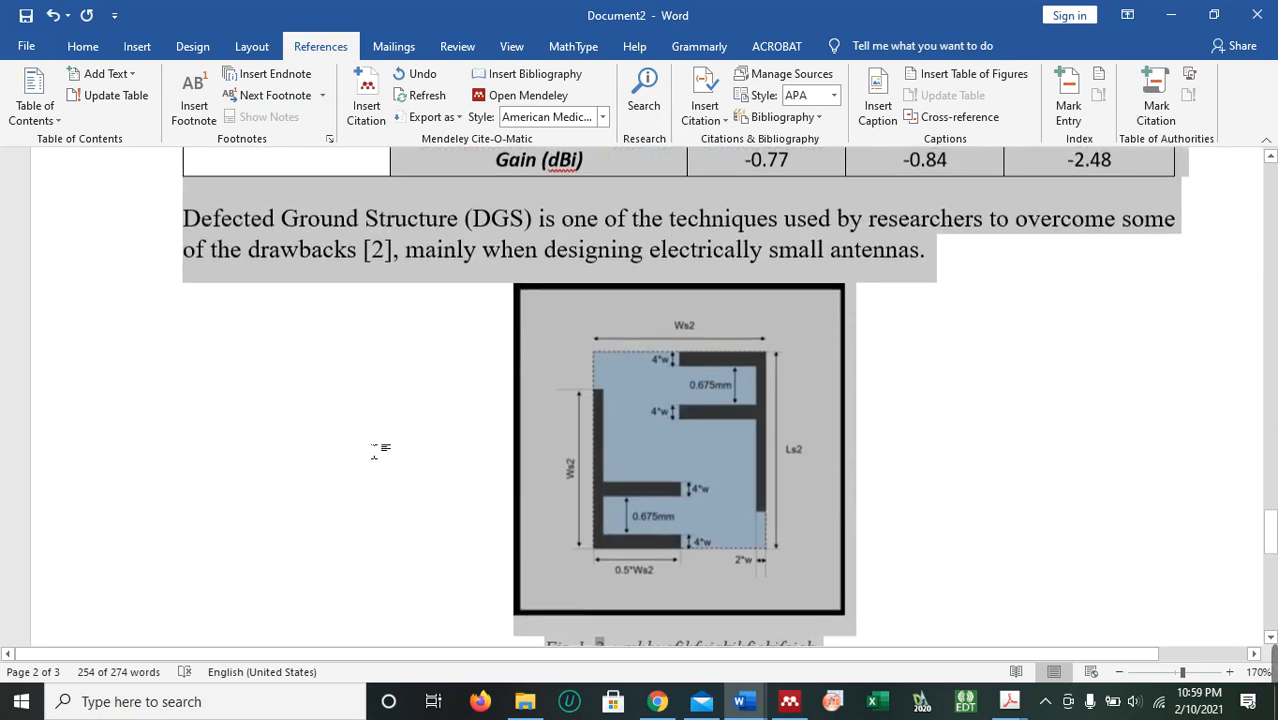
pyautogui.scroll(-5, 378, 450)
pyautogui.click(378, 450)
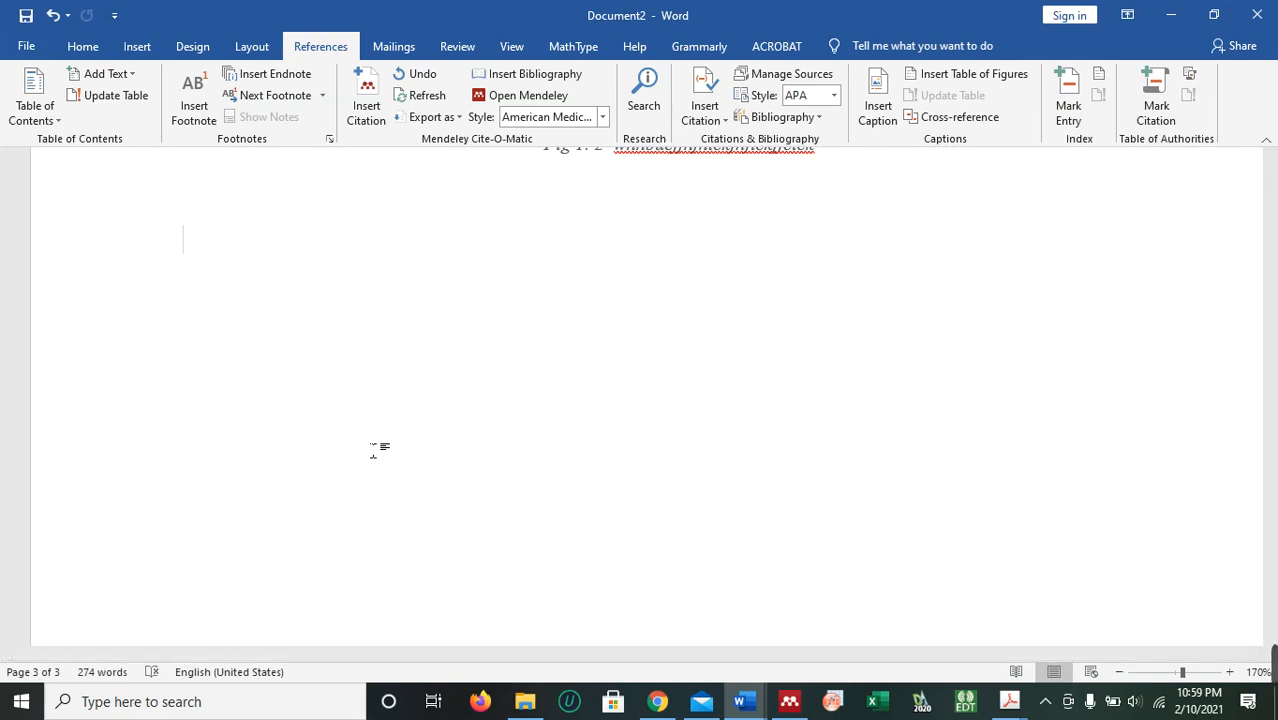
pyautogui.hotkey('ctrl', 'Return')
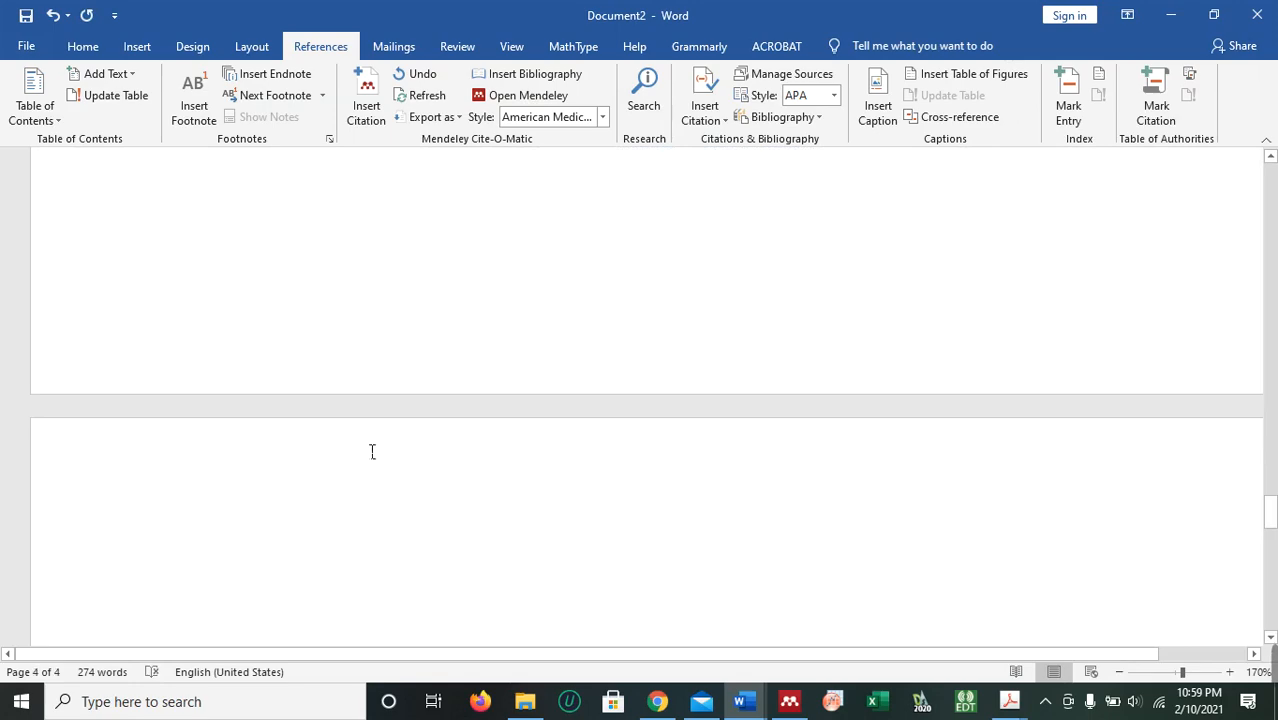
pyautogui.hotkey('ctrl', 'v')
# Change the heading number of the pasted chapter copy so that it reads "Chapter 2".
pyautogui.scroll(10, 456, 447)
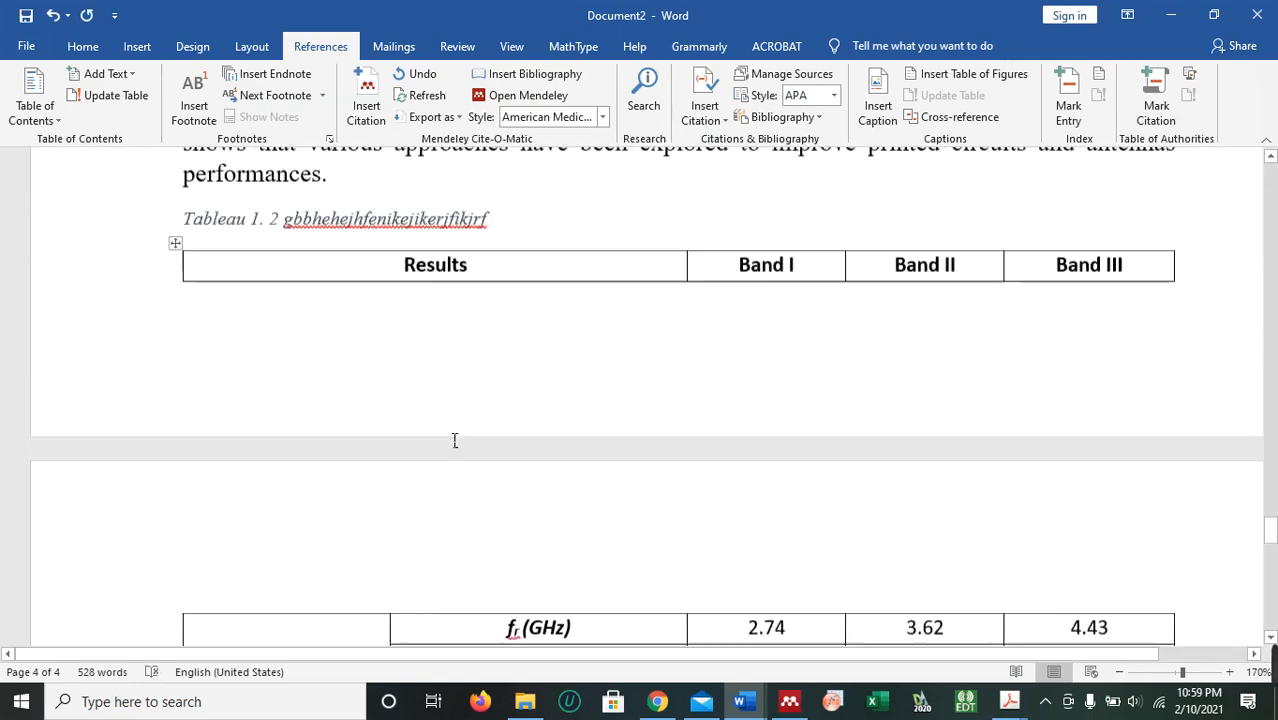
pyautogui.scroll(15, 454, 440)
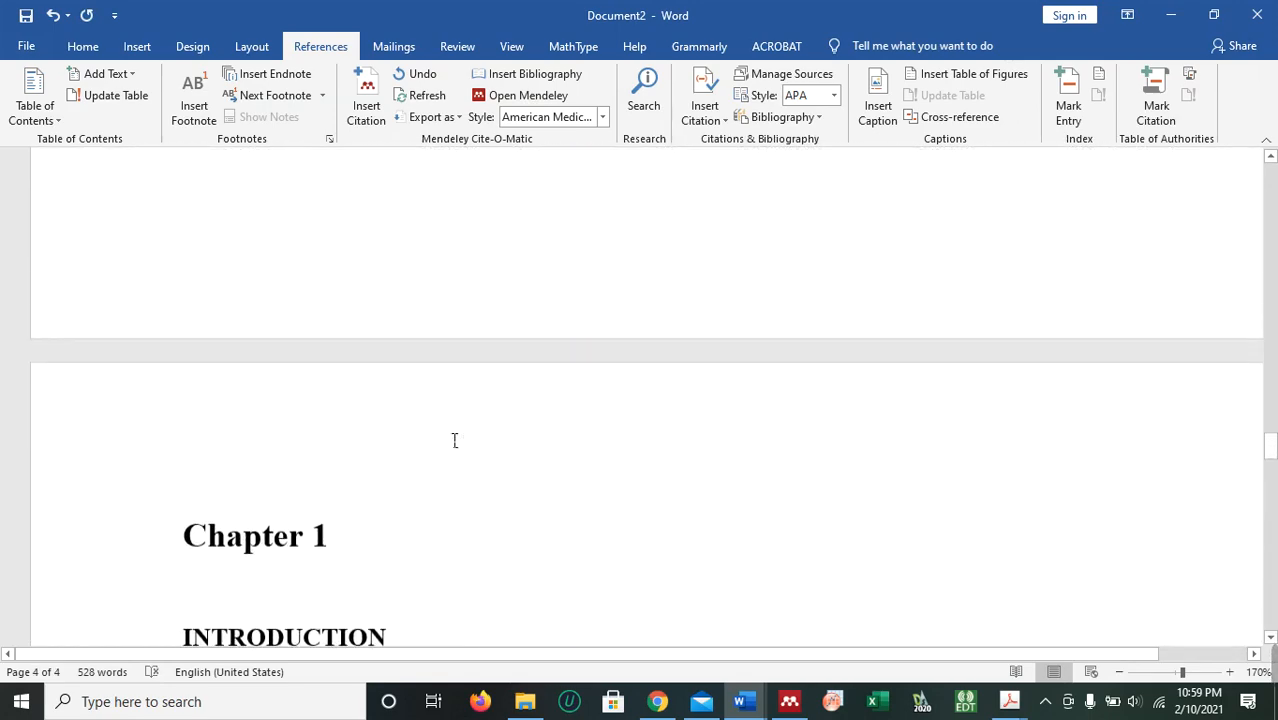
pyautogui.scroll(-3, 454, 440)
pyautogui.doubleClick(325, 322)
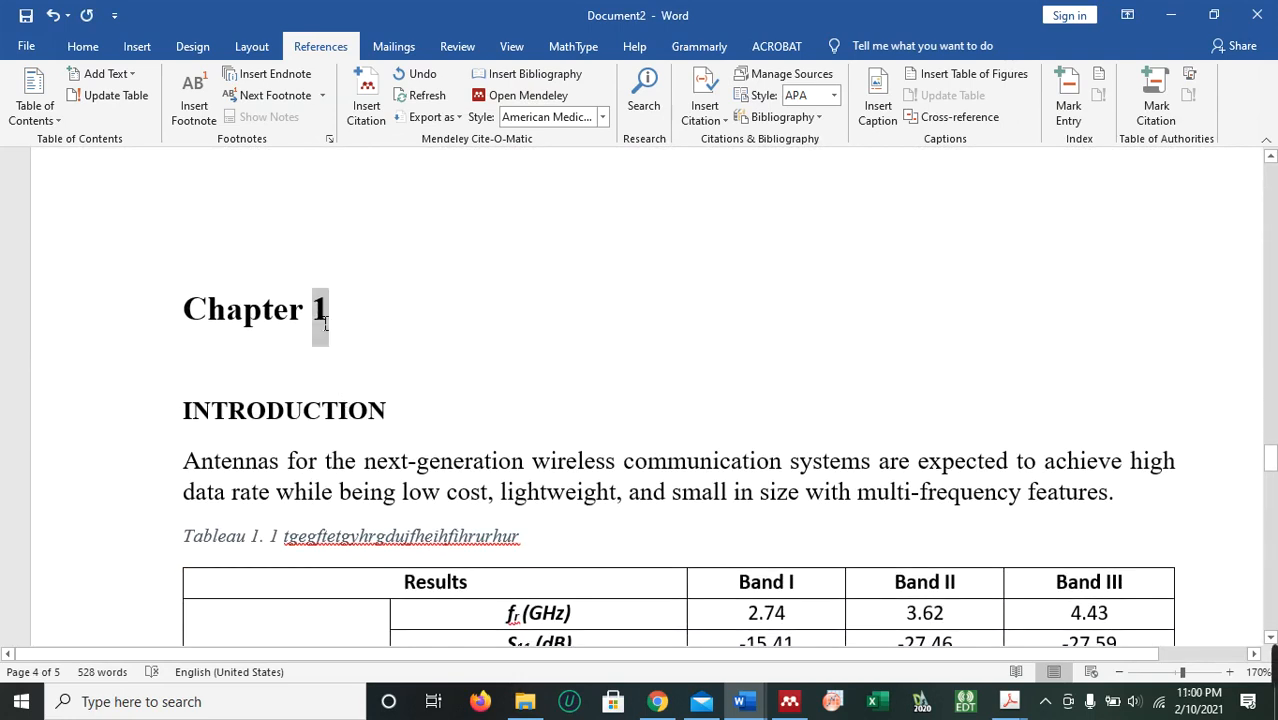
pyautogui.write('2')
pyautogui.scroll(-2, 364, 340)
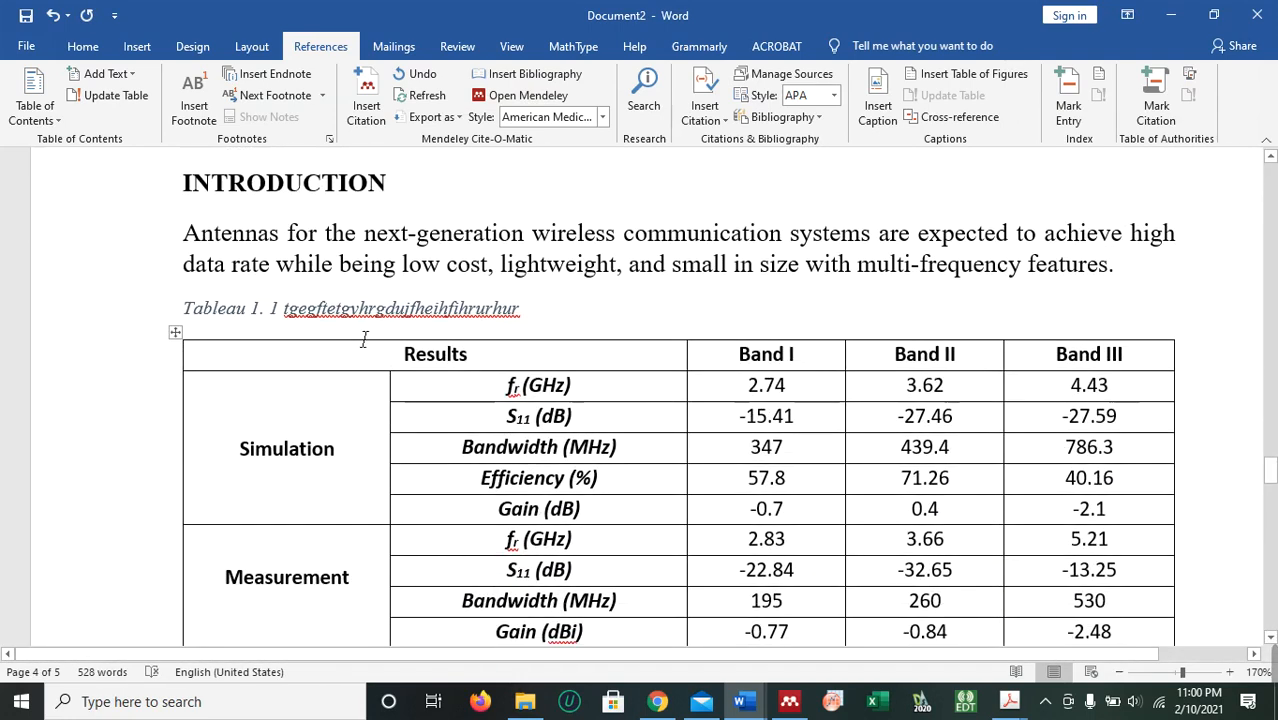
pyautogui.scroll(3, 320, 328)
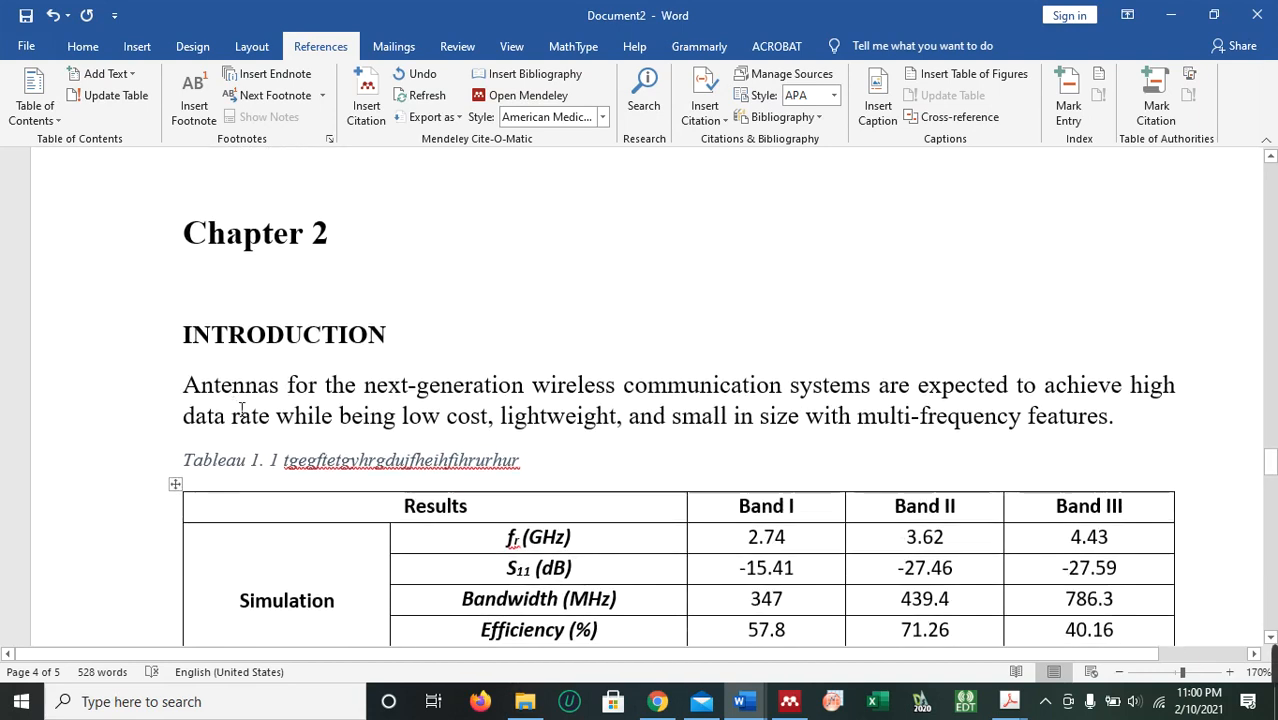
# Delete the copied caption above the first table of Chapter 2, including its empty line.
pyautogui.click(279, 466)
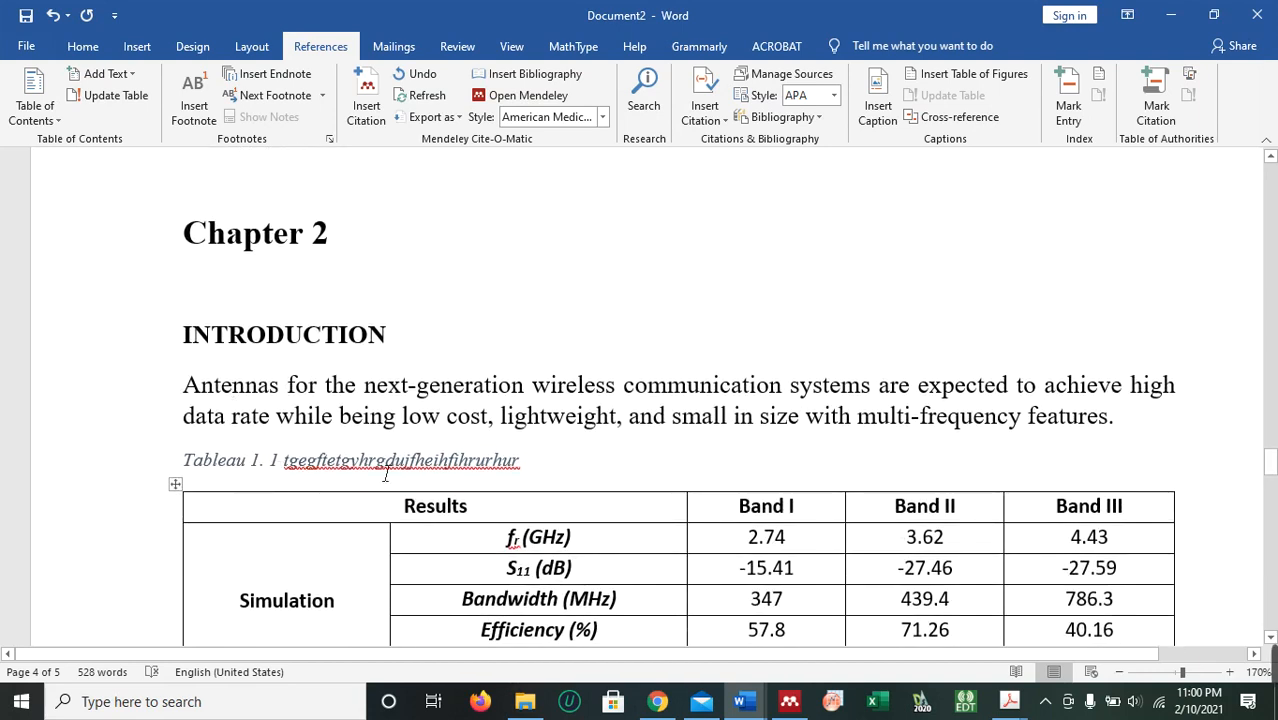
pyautogui.moveTo(524, 466); pyautogui.dragTo(114, 465)
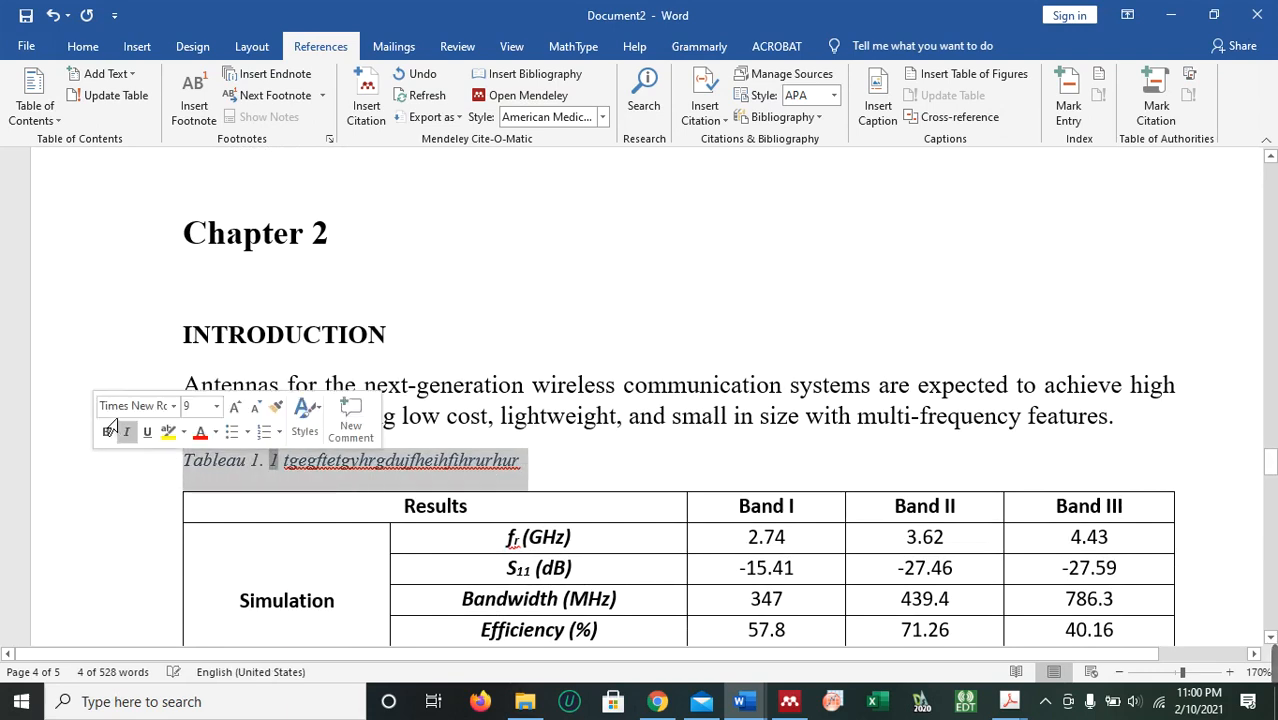
pyautogui.press('BackSpace')
pyautogui.press('BackSpace')
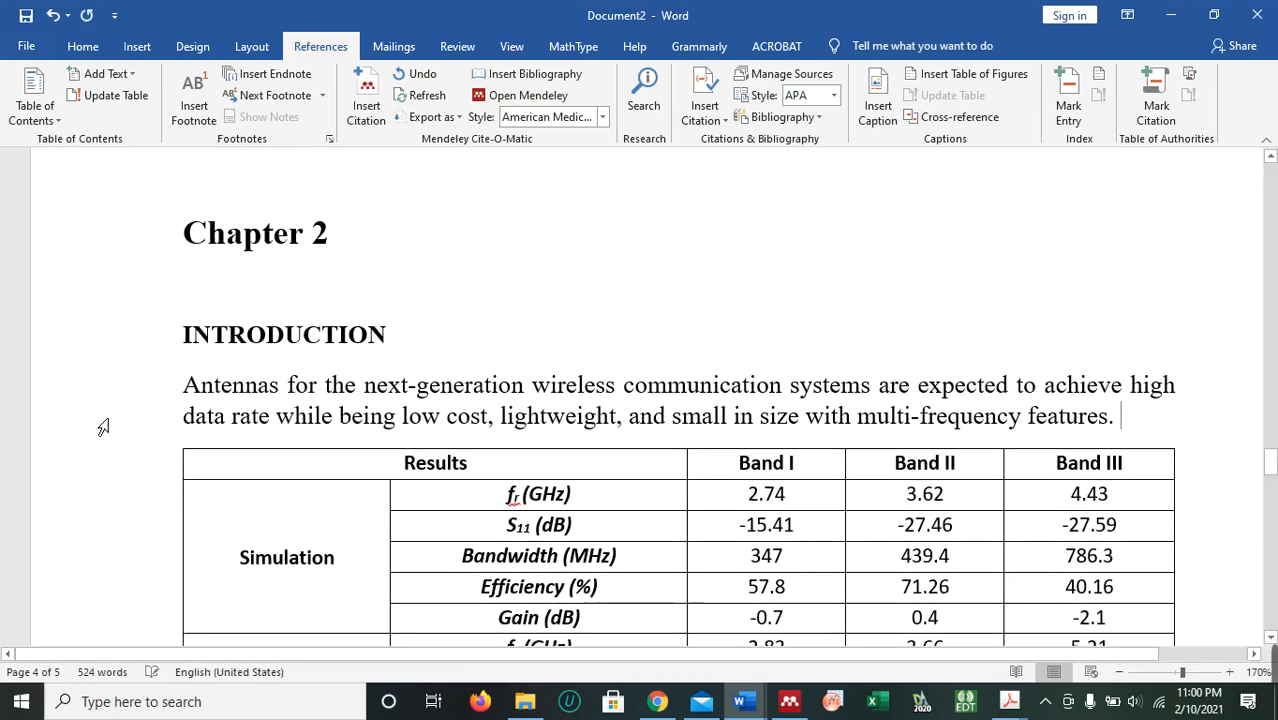
# Start a caption for the first table of Chapter 2 and create the new label "Tableau 2." for it.
pyautogui.click(178, 447)
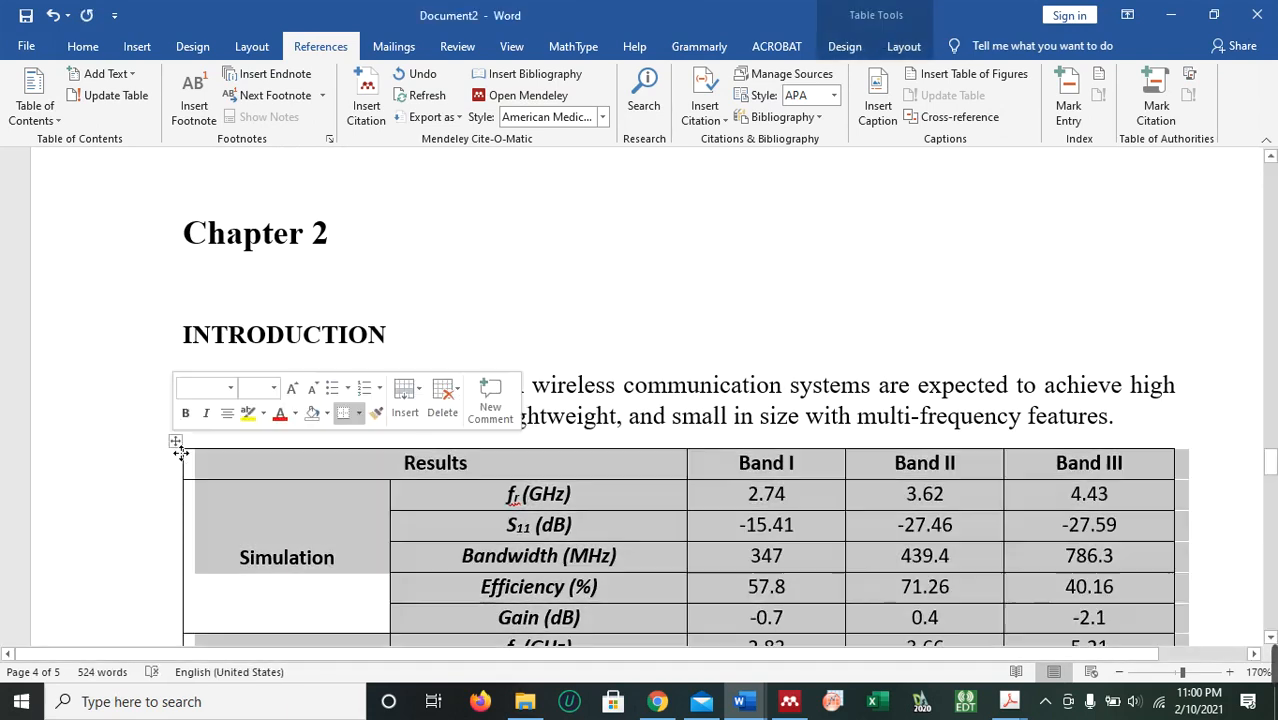
pyautogui.click(877, 100)
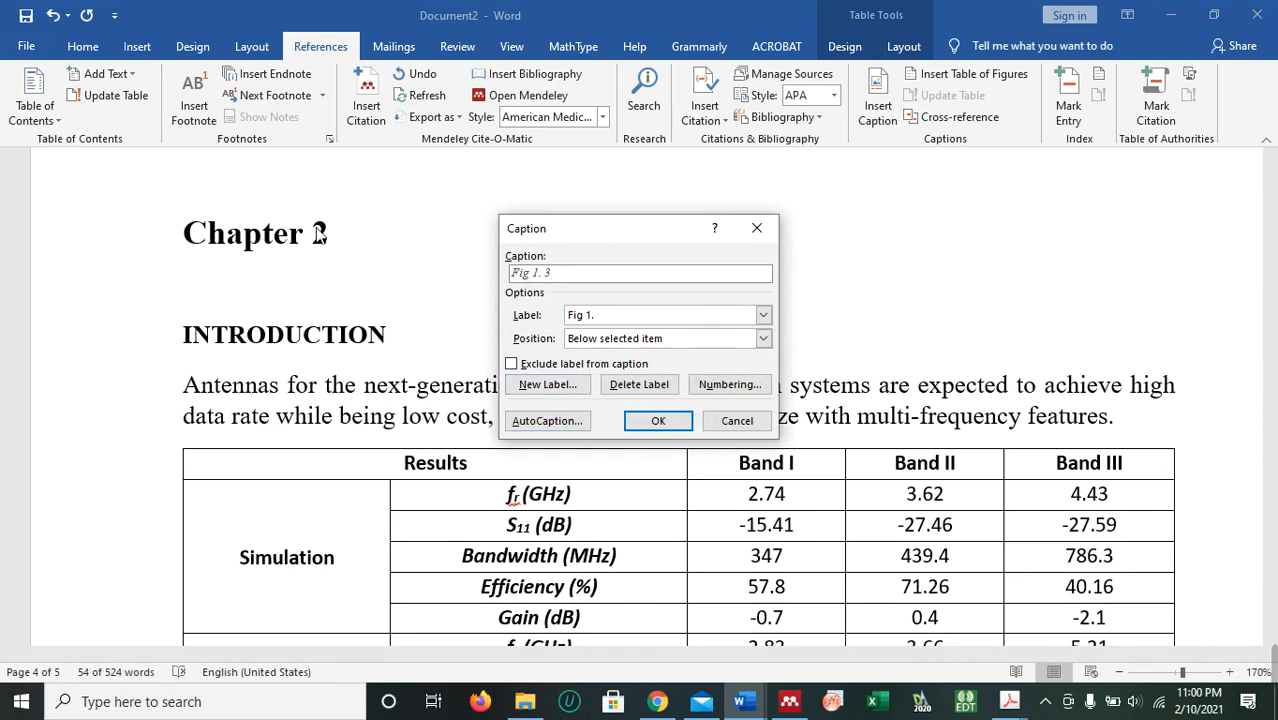
pyautogui.click(552, 388)
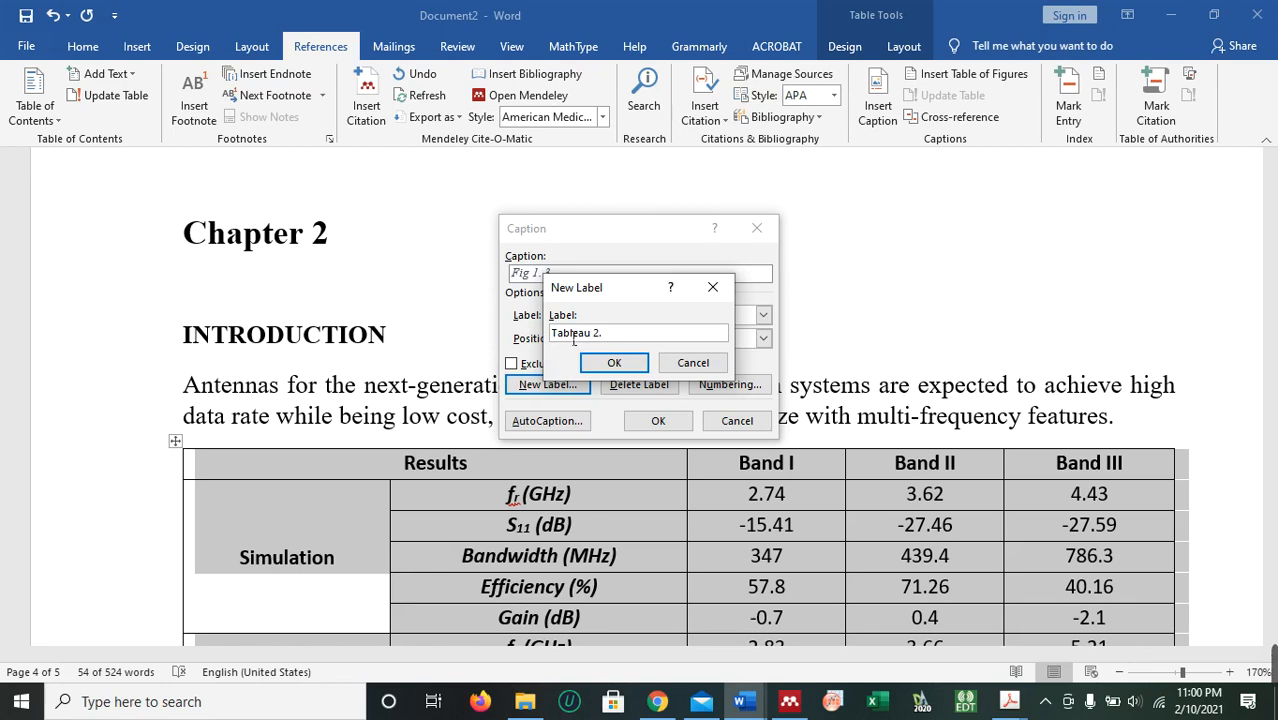
pyautogui.click(605, 362)
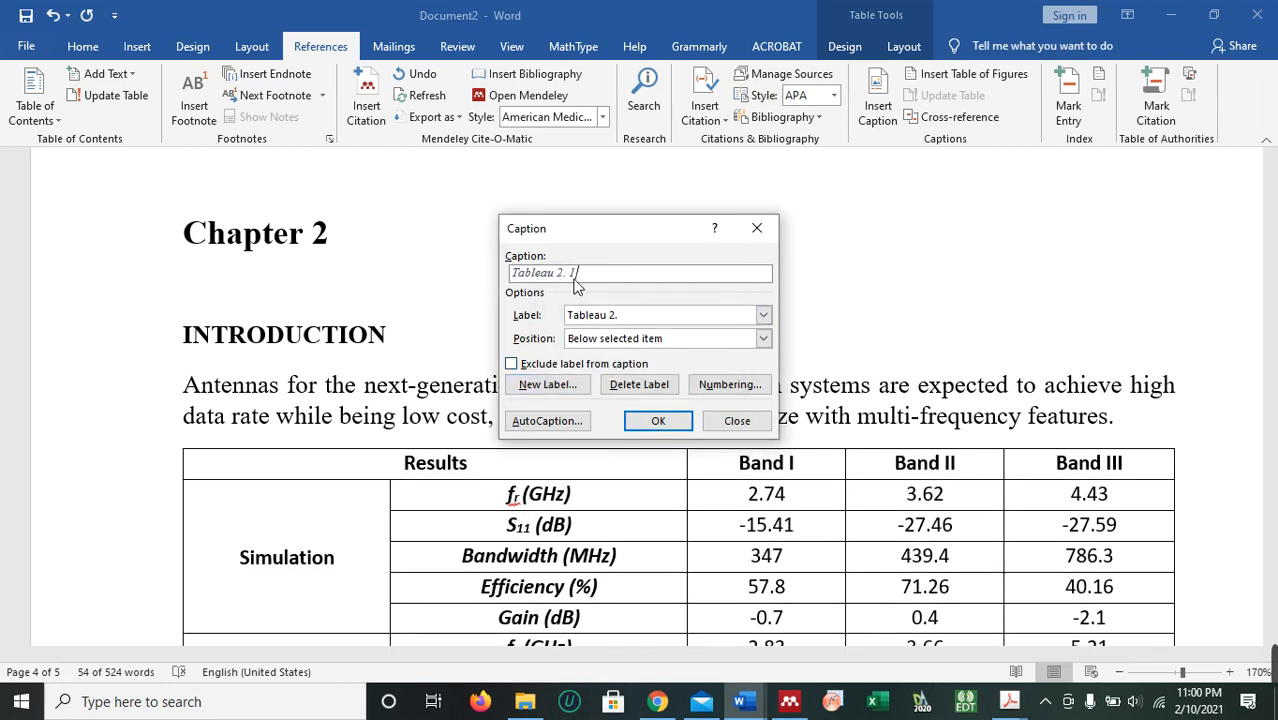
# Insert the table caption above the selected item with the placeholder text "ehgehgbfujhrurhfujhrrrffr".
pyautogui.write('ehge')
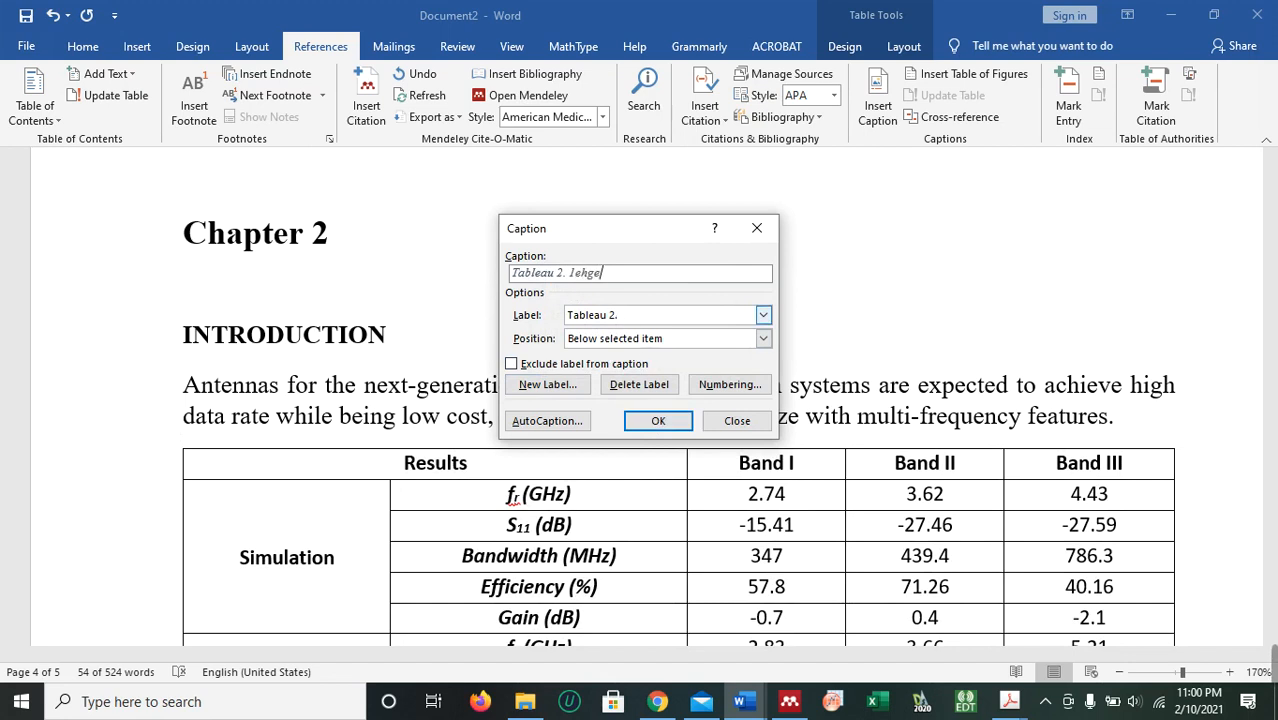
pyautogui.write('hgbfujhrurhfujhrrrffr')
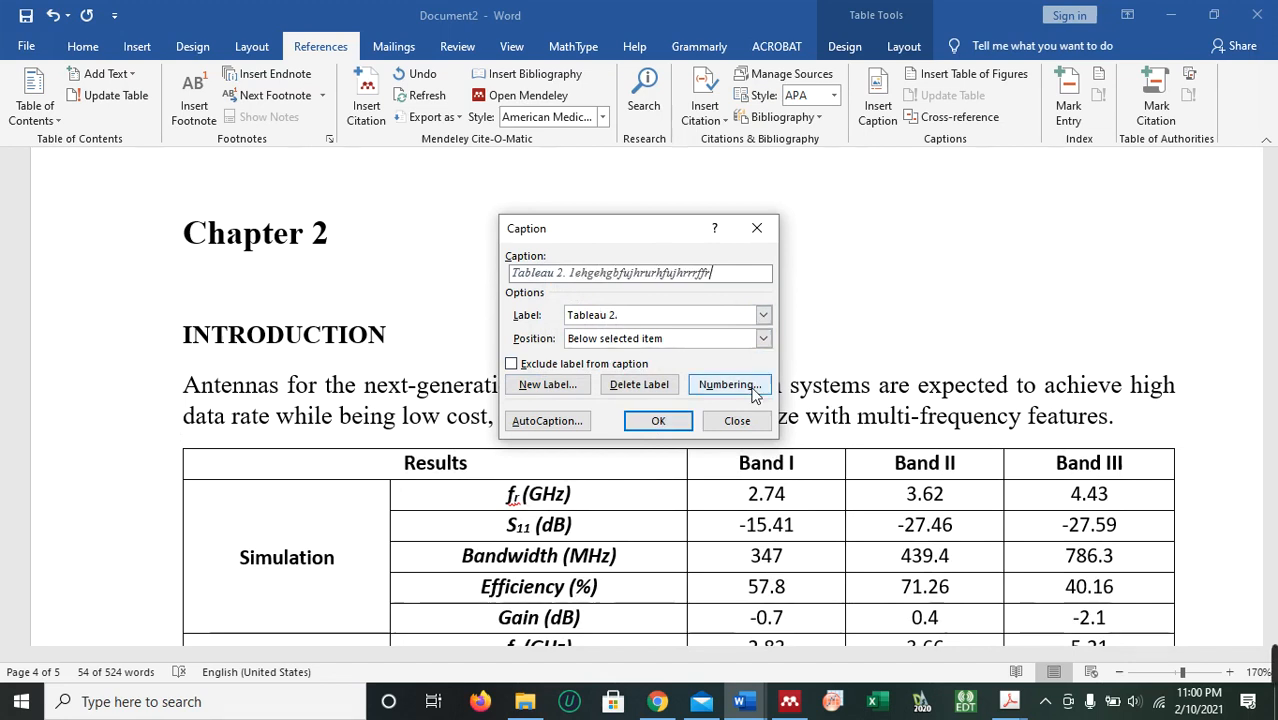
pyautogui.click(763, 338)
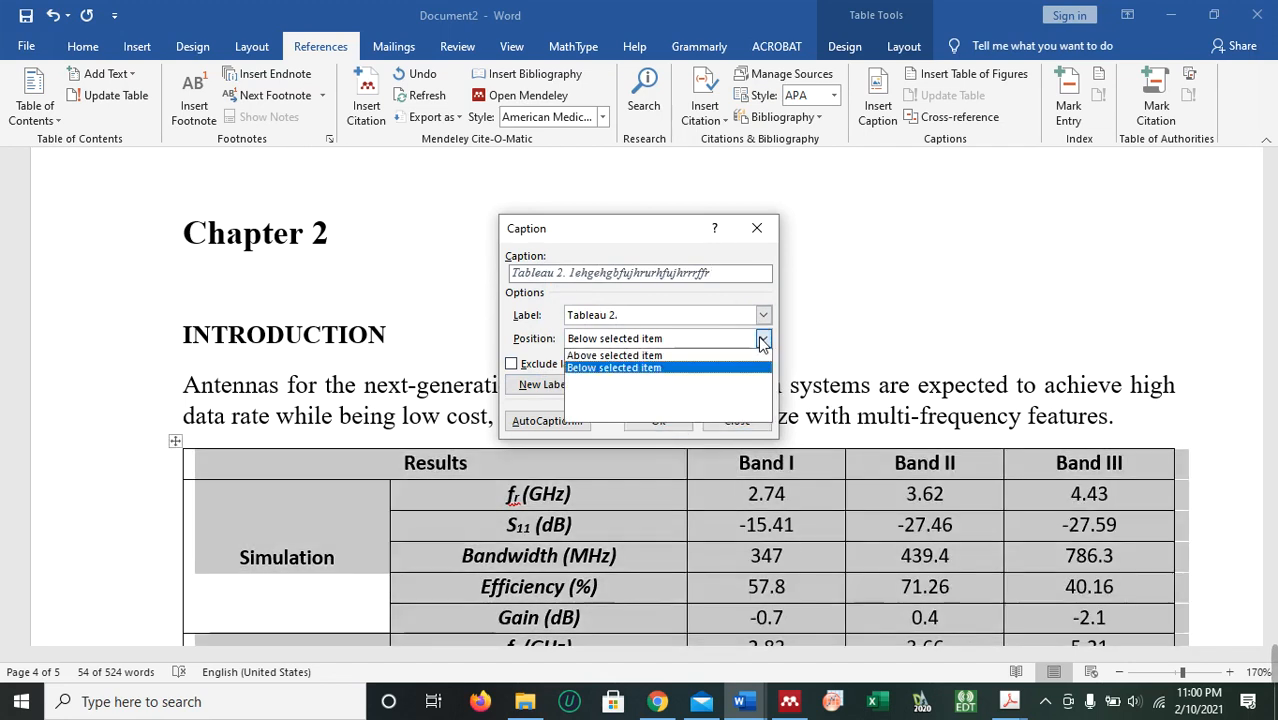
pyautogui.click(664, 355)
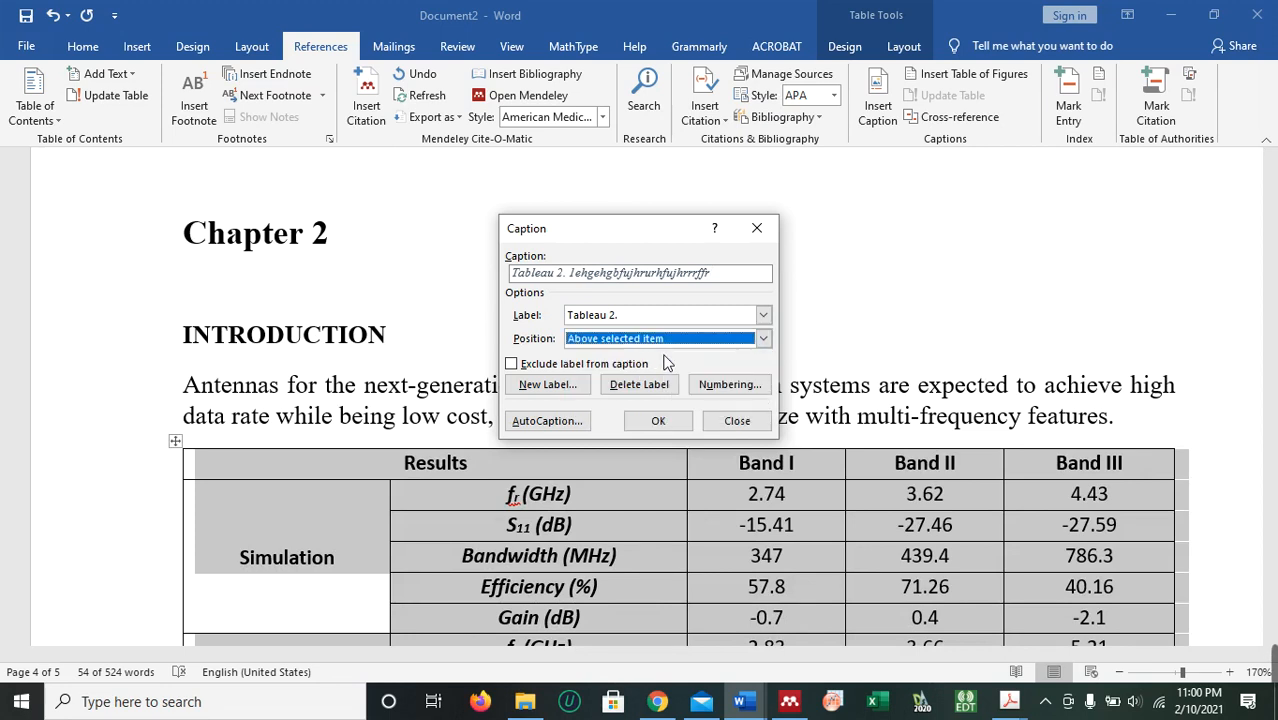
pyautogui.click(658, 420)
pyautogui.tripleClick(340, 462)
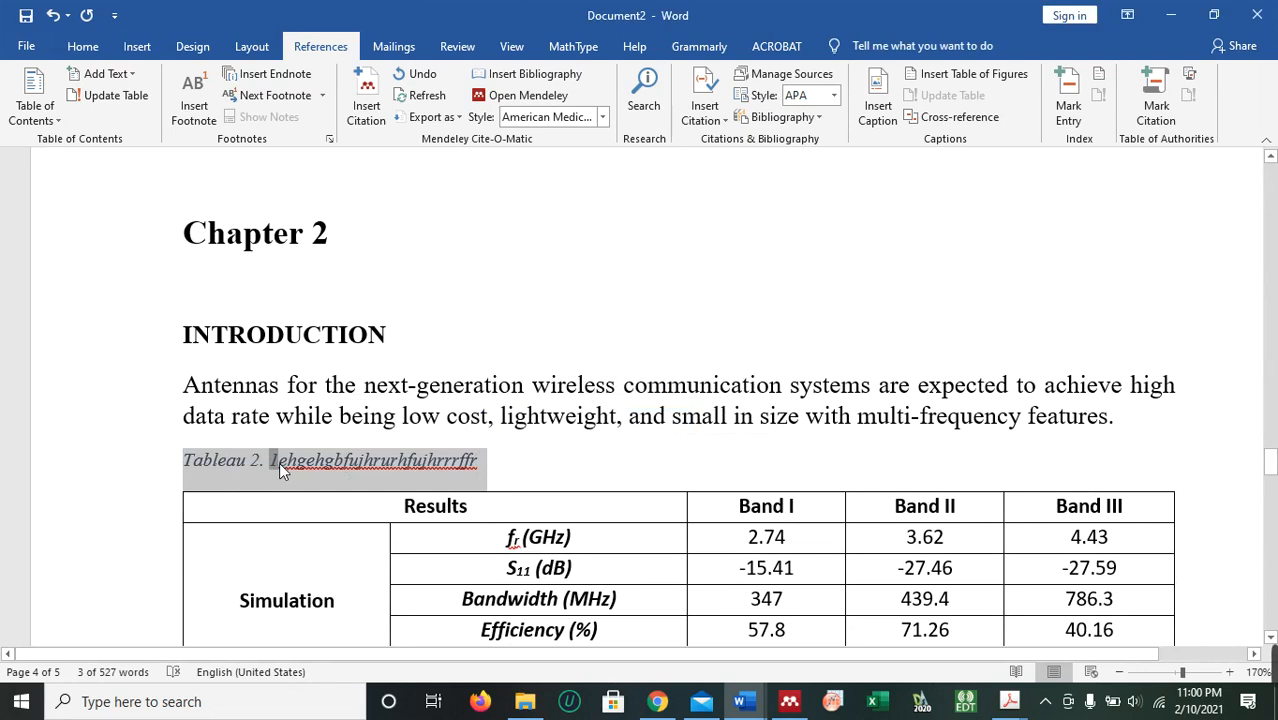
# Delete the copied caption below the elliptical antenna figure in Chapter 2.
pyautogui.scroll(-5, 727, 502)
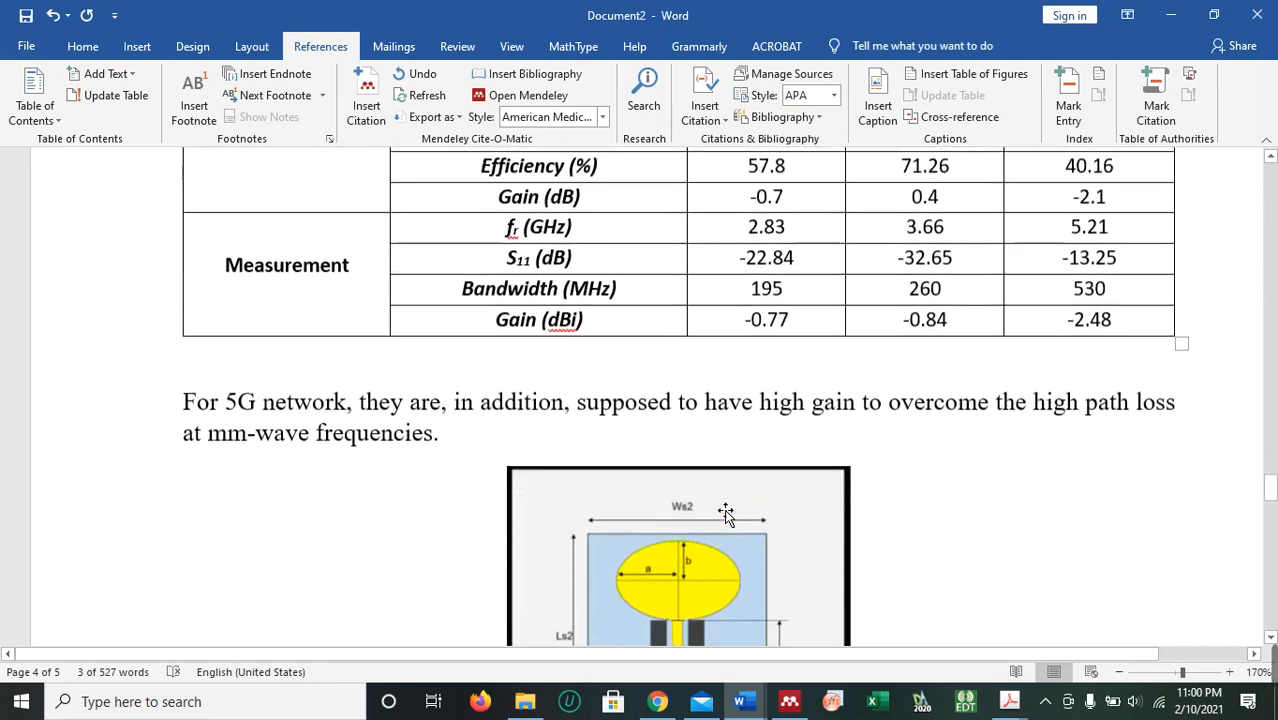
pyautogui.scroll(1, 724, 509)
pyautogui.scroll(3, 450, 468)
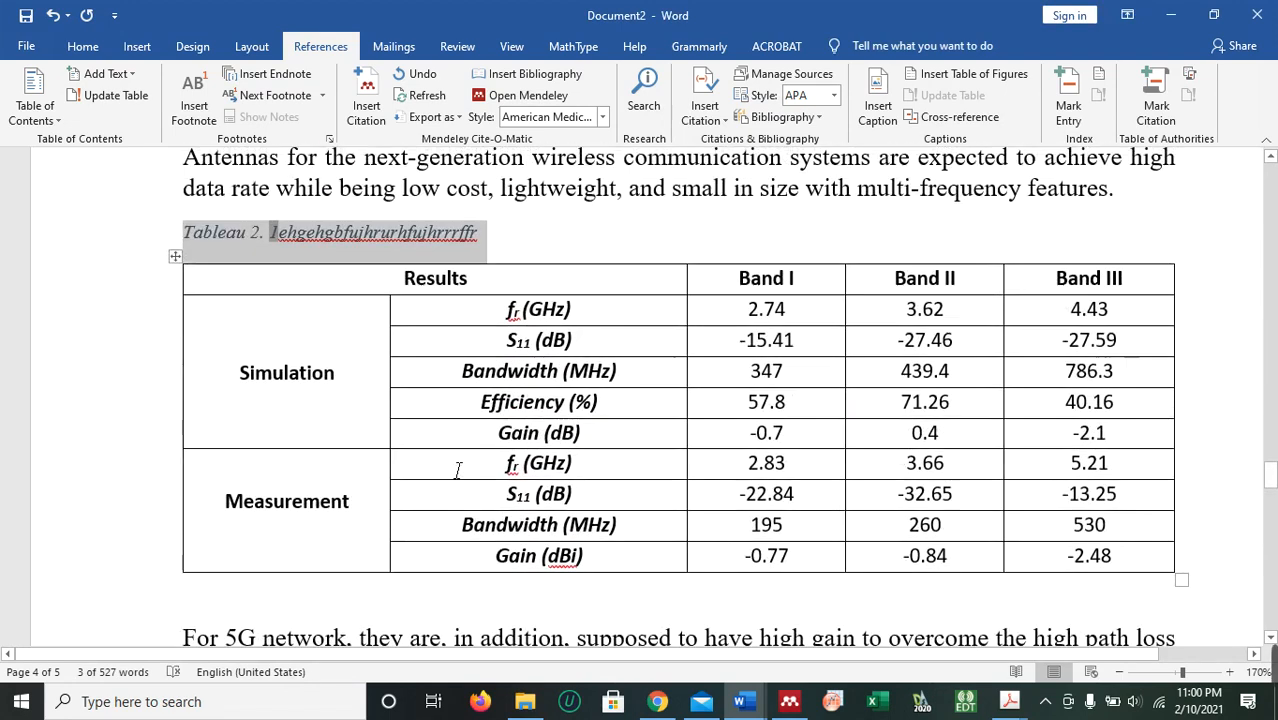
pyautogui.scroll(-6, 456, 468)
pyautogui.scroll(4, 668, 376)
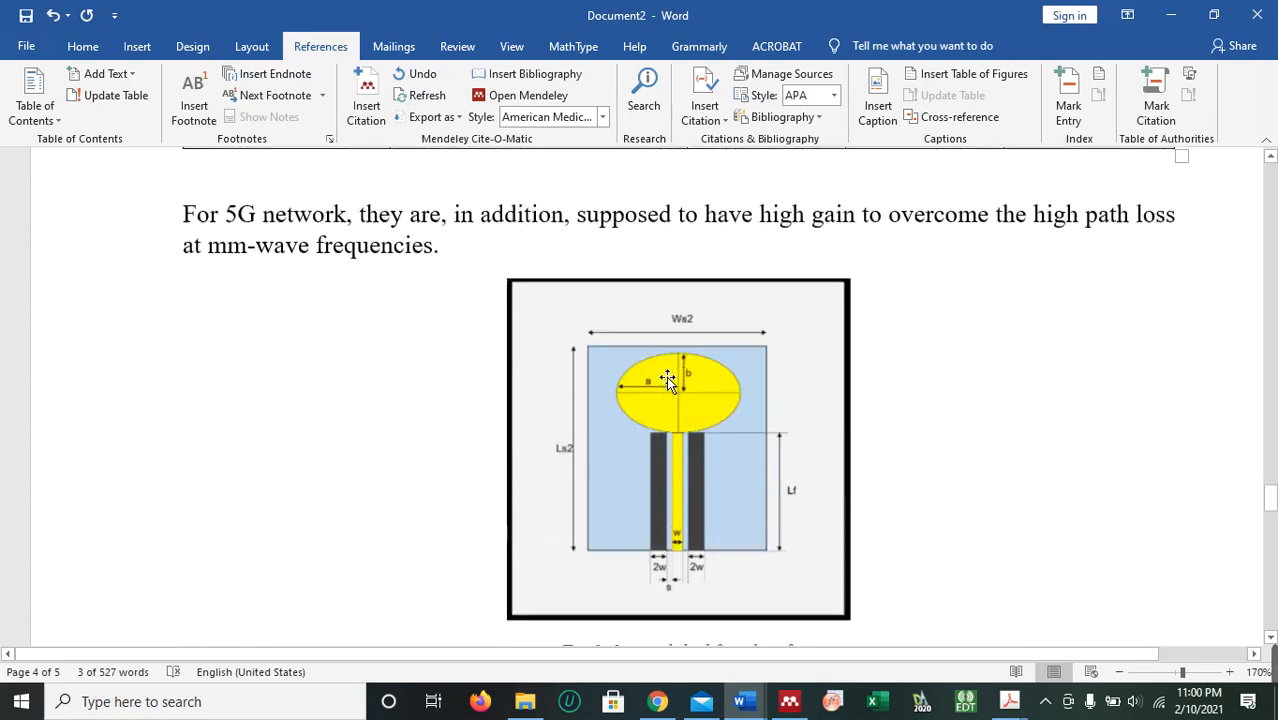
pyautogui.scroll(-4, 668, 376)
pyautogui.click(617, 352)
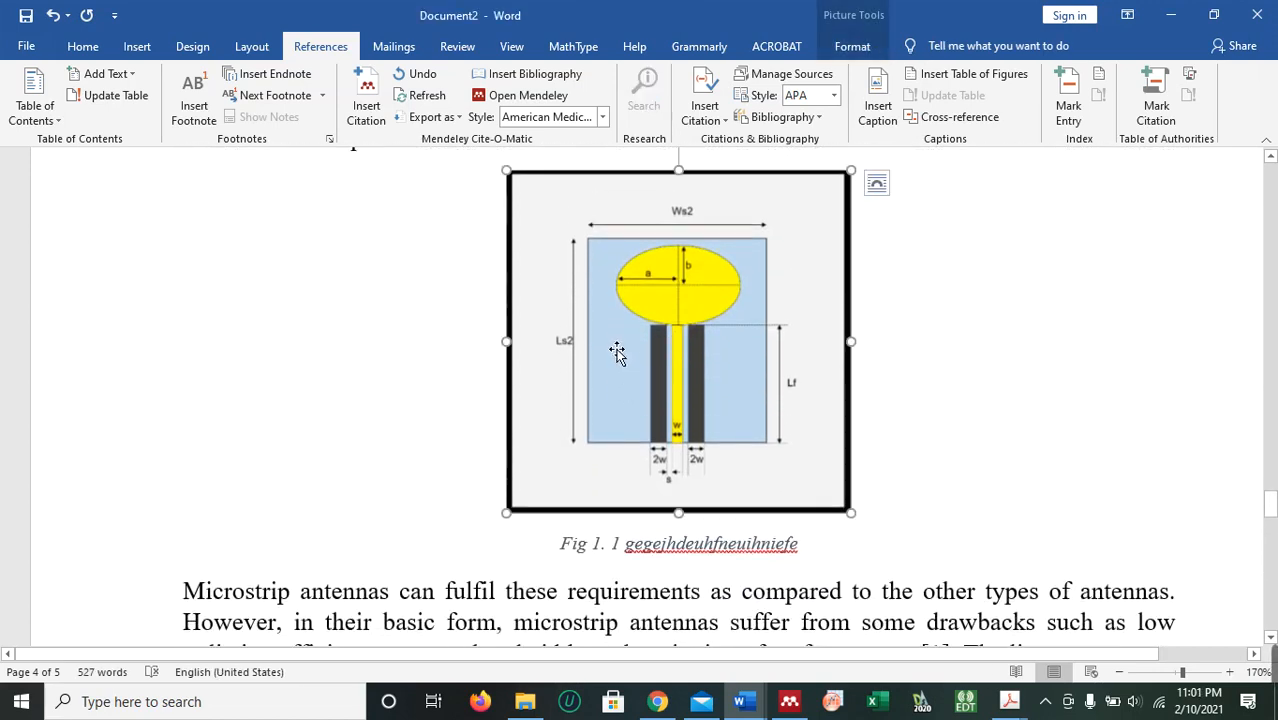
pyautogui.moveTo(838, 553); pyautogui.dragTo(512, 547)
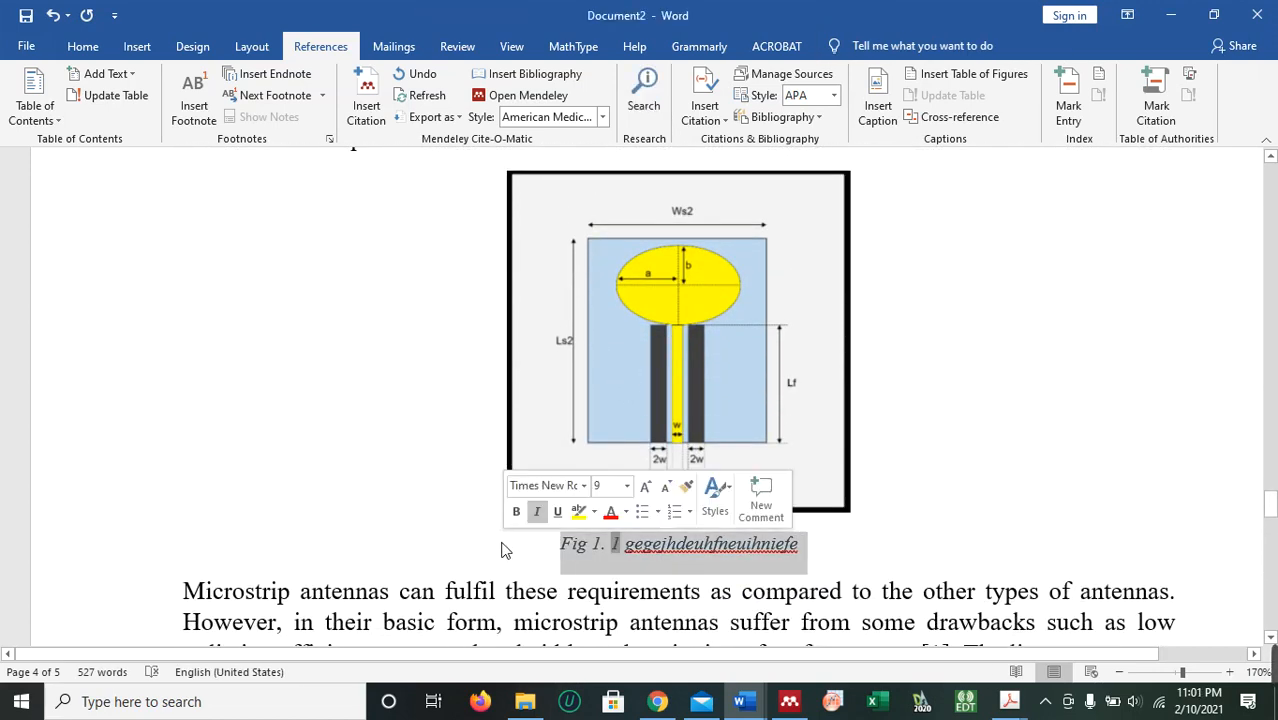
pyautogui.press('Delete')
# Create the label "Fig 2." and caption the elliptical antenna figure below it with the placeholder text "hgedeujkgfrbiujrhnfirrjr".
pyautogui.click(603, 410)
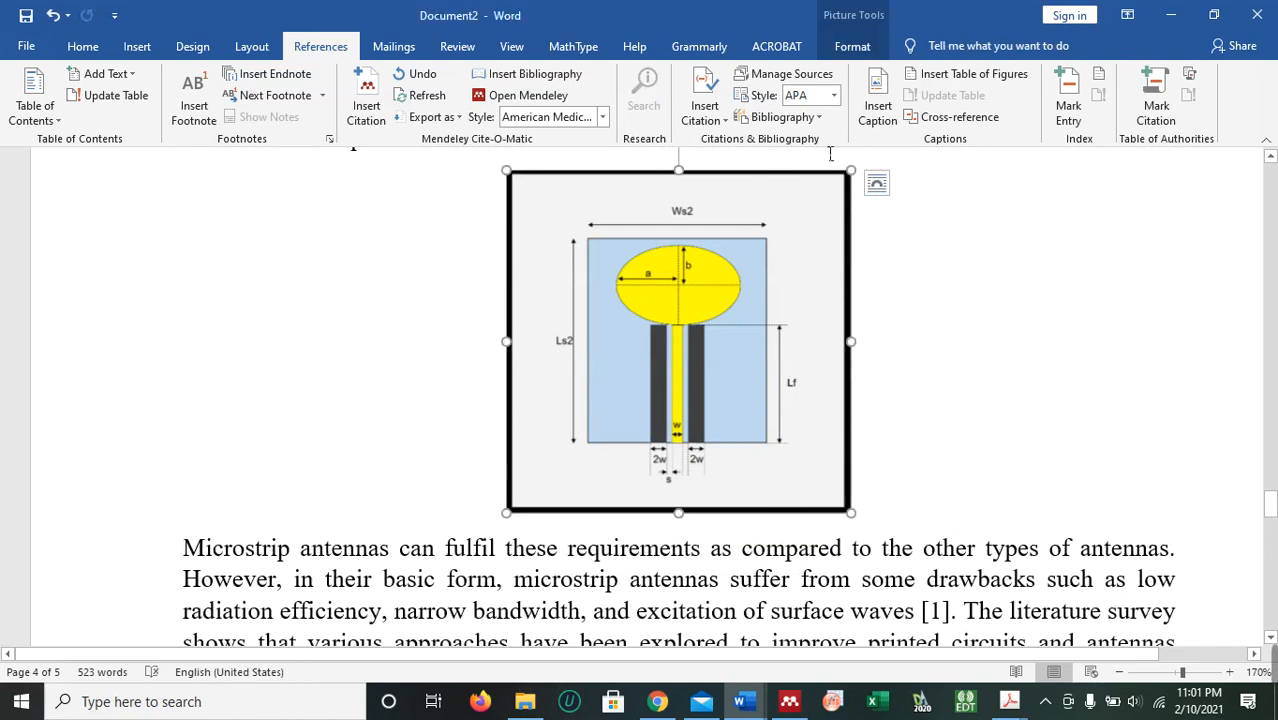
pyautogui.click(877, 92)
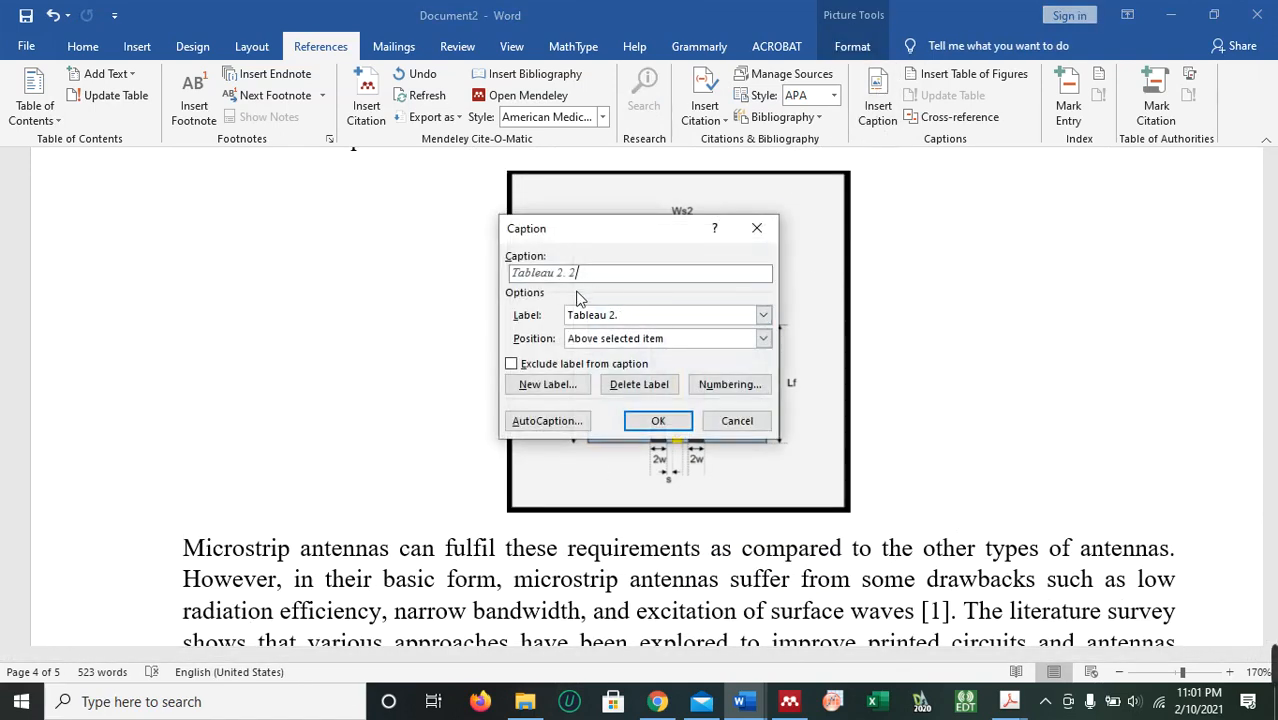
pyautogui.click(550, 385)
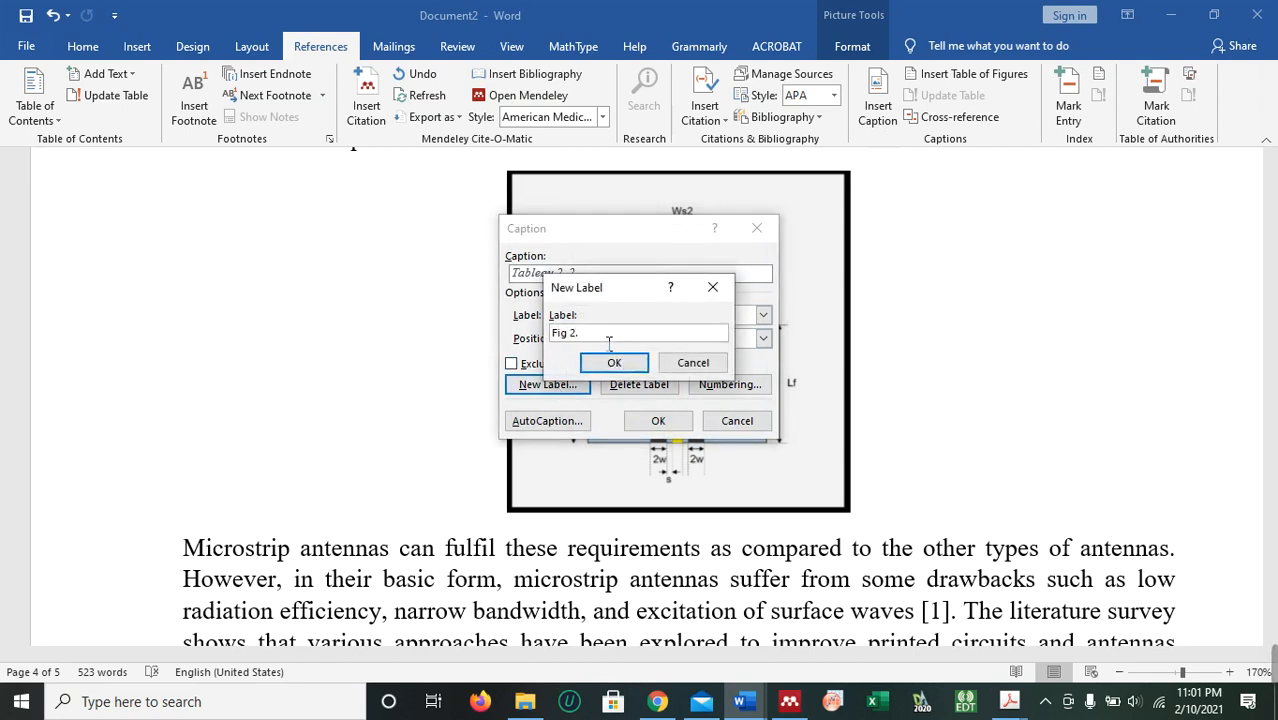
pyautogui.click(606, 367)
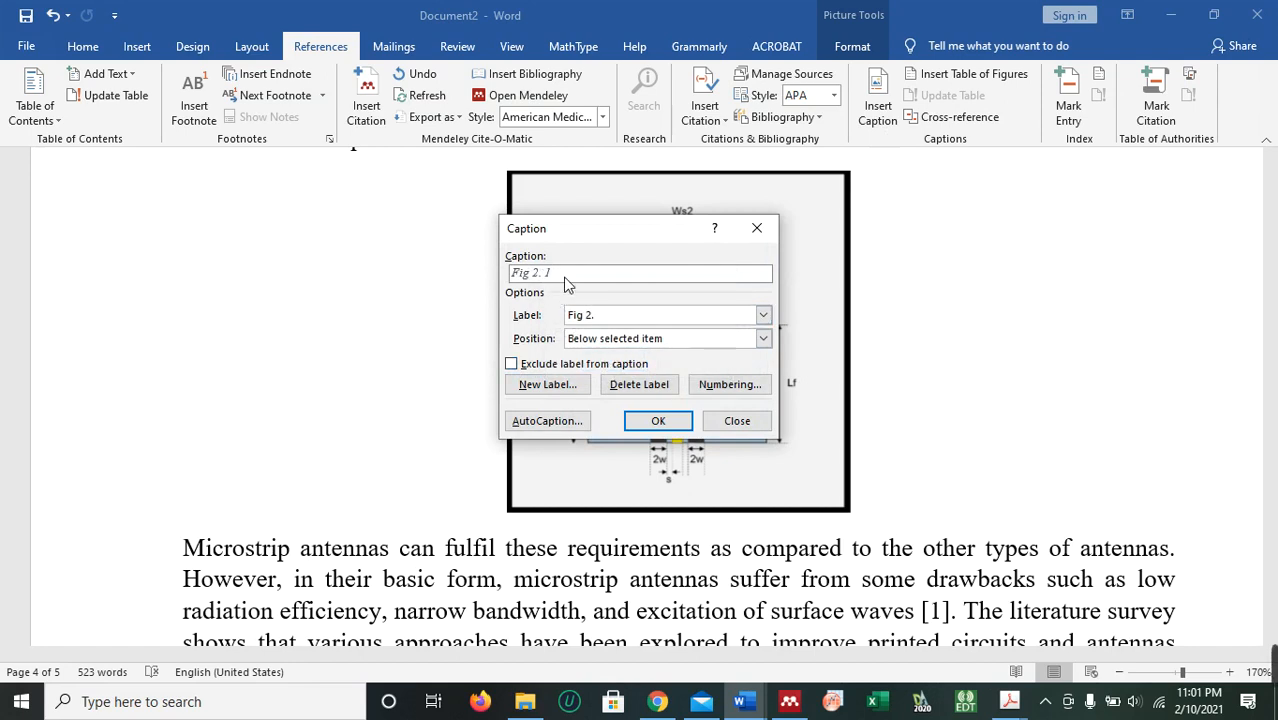
pyautogui.write('hgedeujkgfrbiujrhnfirrjr')
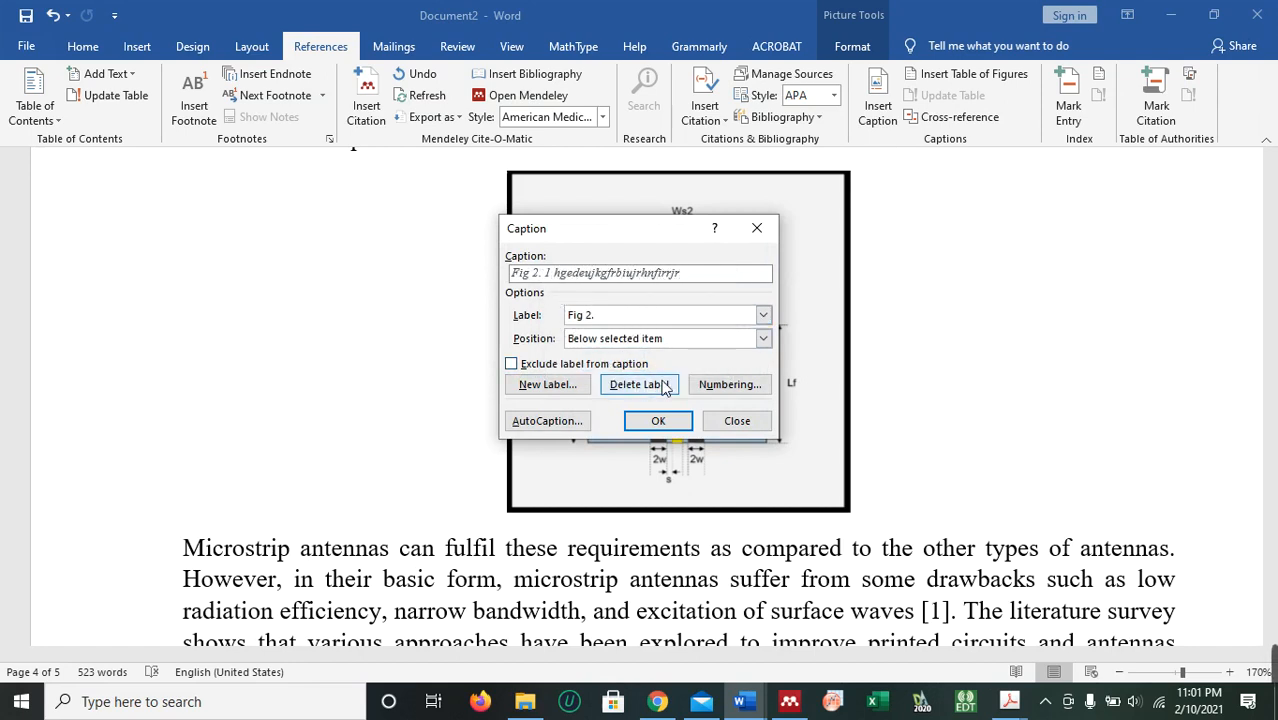
pyautogui.click(658, 421)
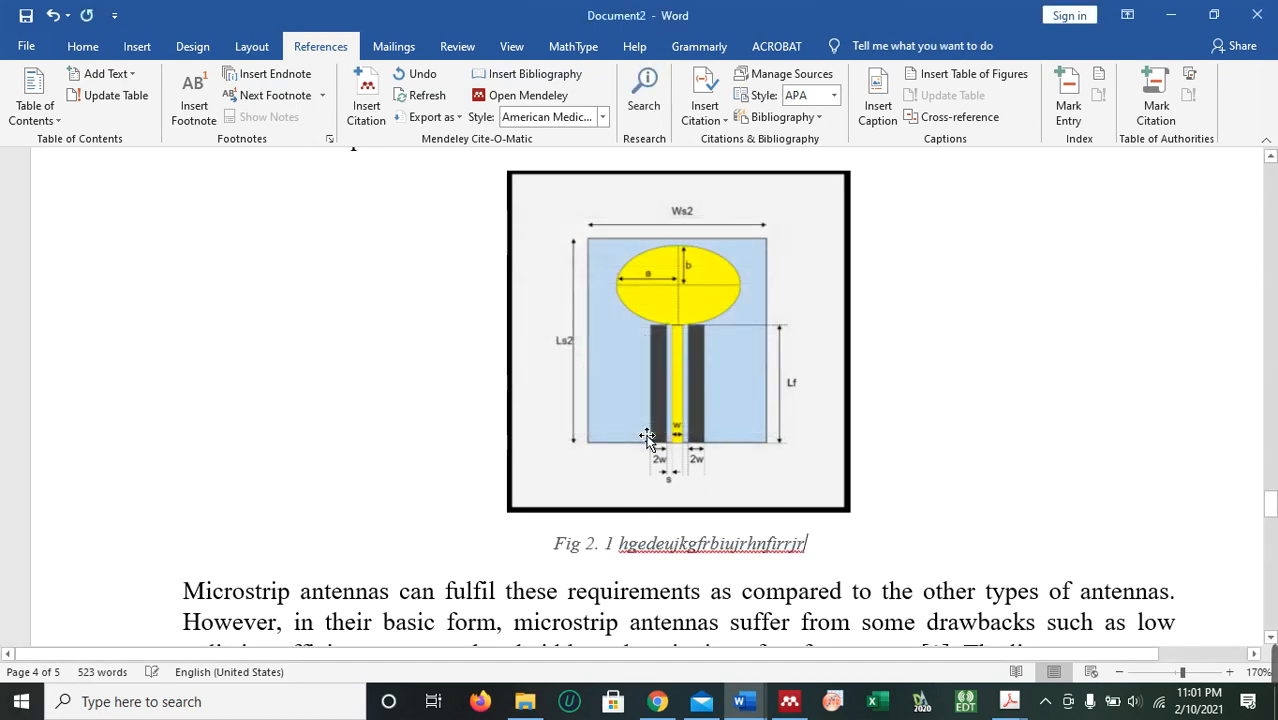
pyautogui.doubleClick(680, 546)
# Delete the copied caption above the second table of Chapter 2, including its empty line.
pyautogui.scroll(-7, 650, 504)
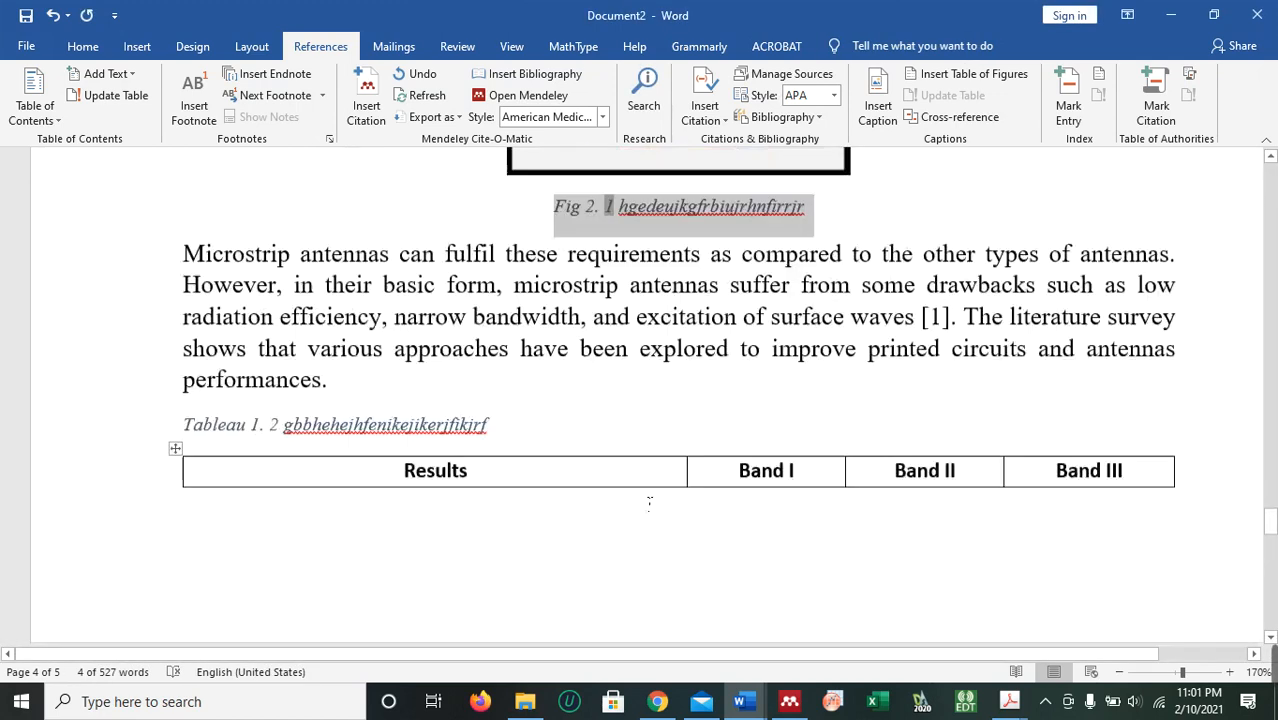
pyautogui.scroll(3, 650, 504)
pyautogui.scroll(3, 647, 504)
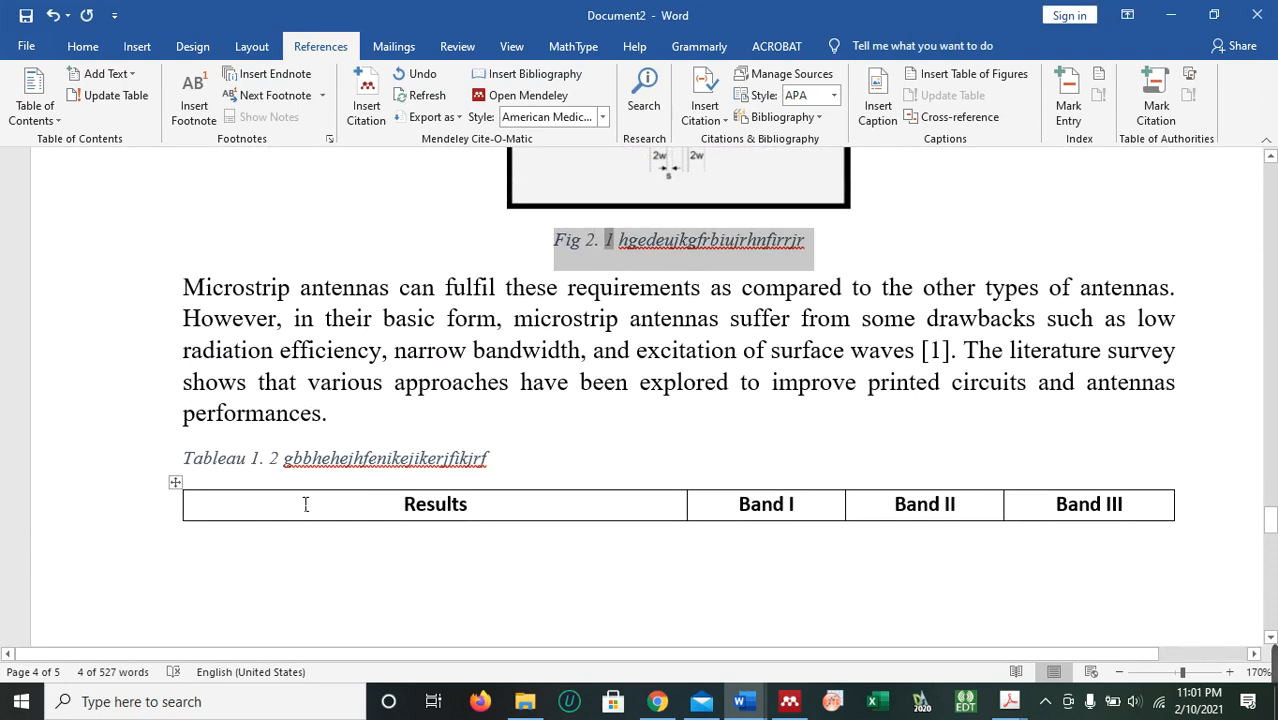
pyautogui.moveTo(540, 467); pyautogui.dragTo(134, 449)
pyautogui.press('BackSpace')
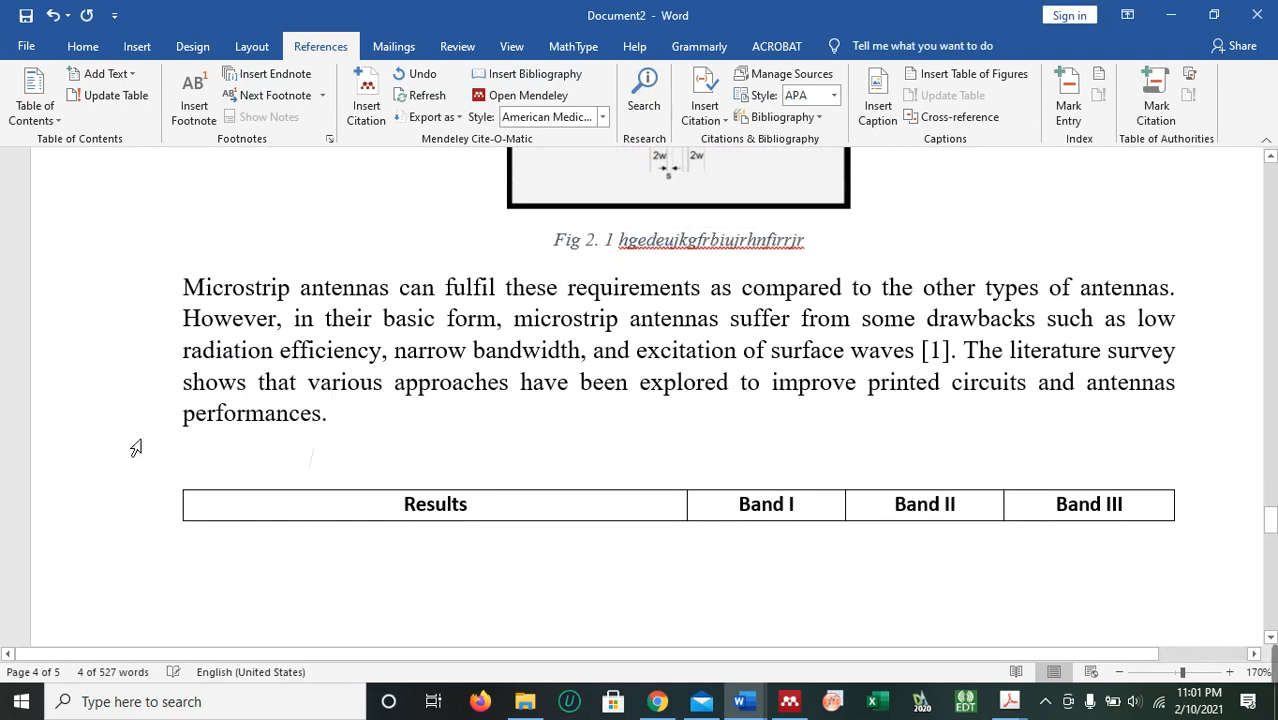
pyautogui.press('BackSpace')
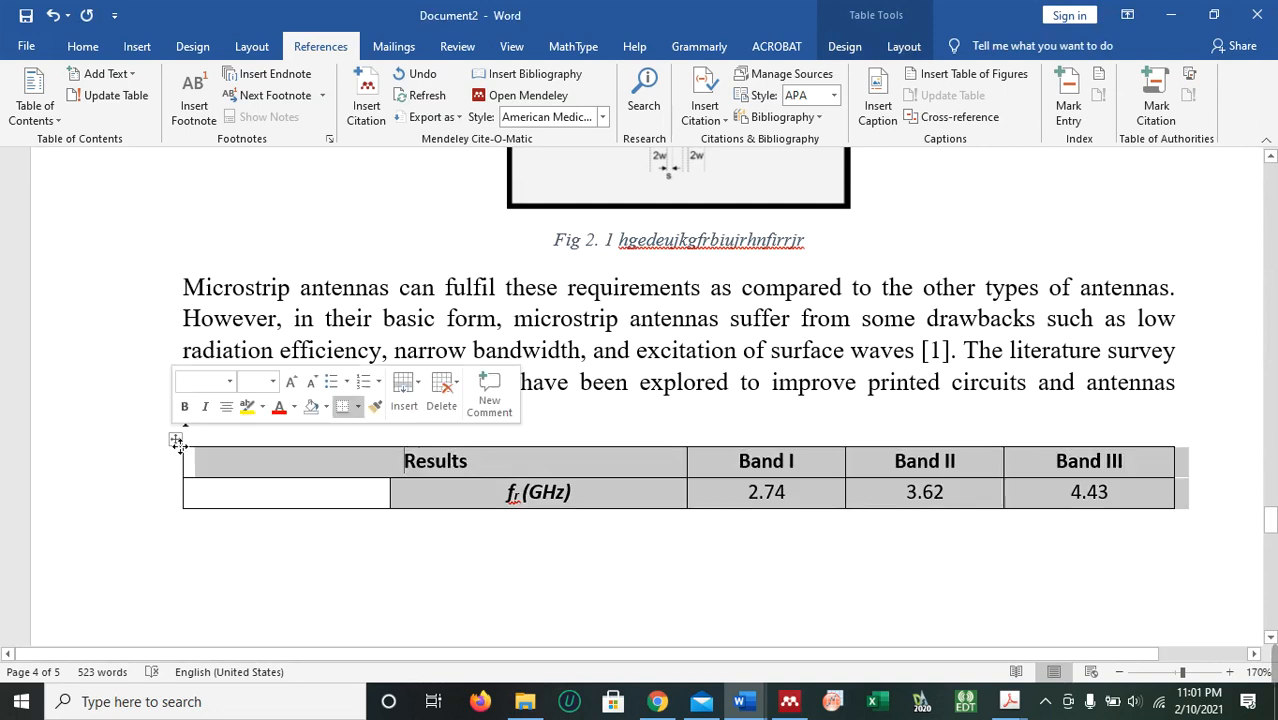
# Caption the second table of Chapter 2 above it with the label "Tableau 2." and the placeholder text "jmhendjfhrbnufjhvnrikfhnikrjfirv".
pyautogui.click(176, 440)
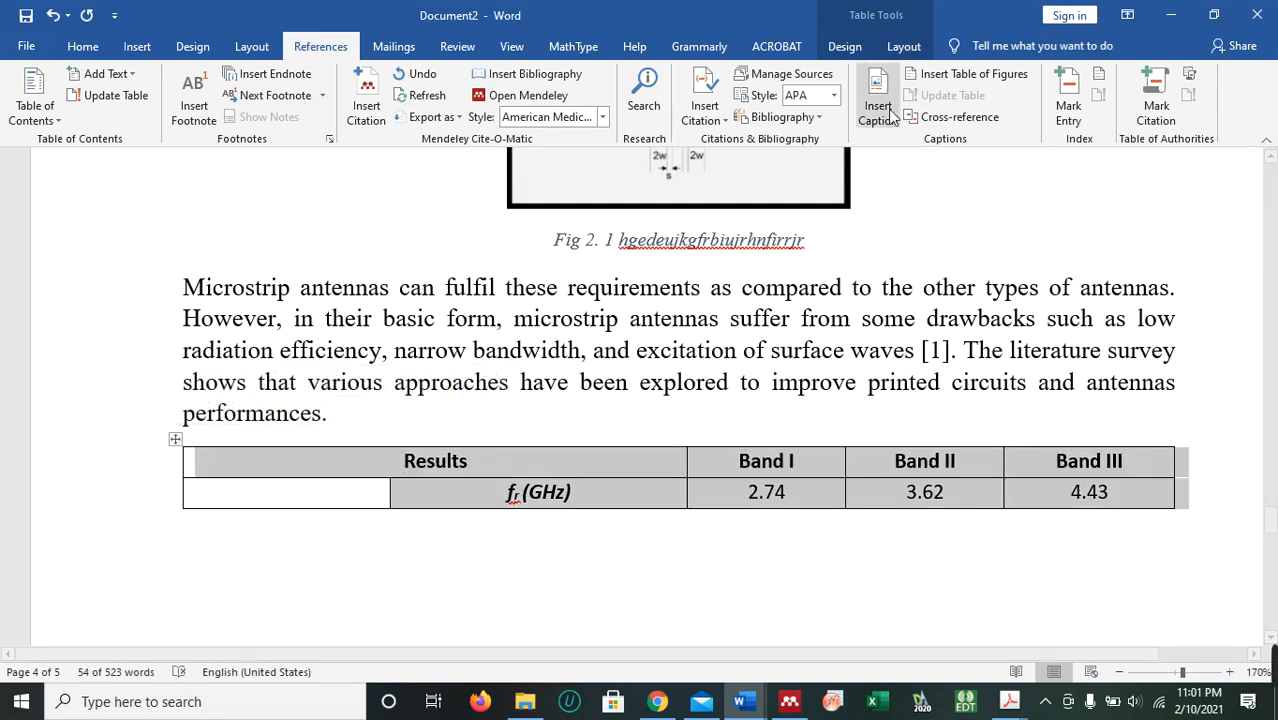
pyautogui.click(877, 105)
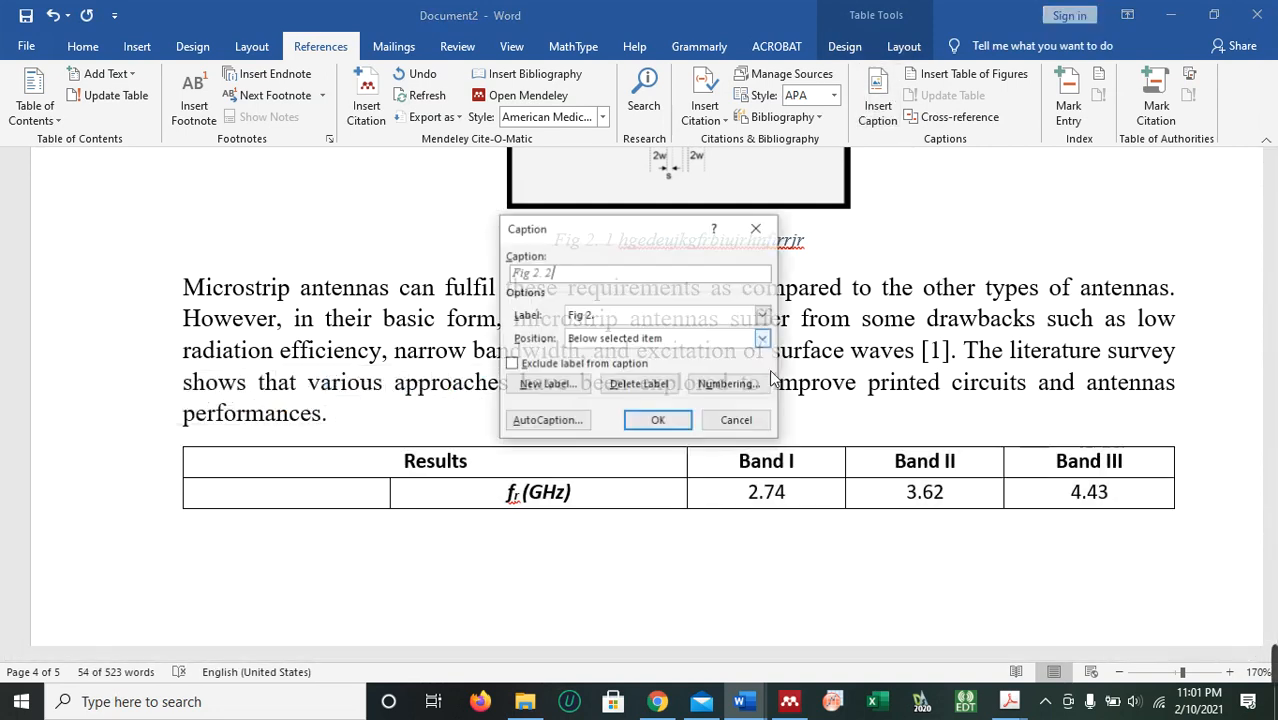
pyautogui.click(636, 314)
pyautogui.scroll(-2, 630, 345)
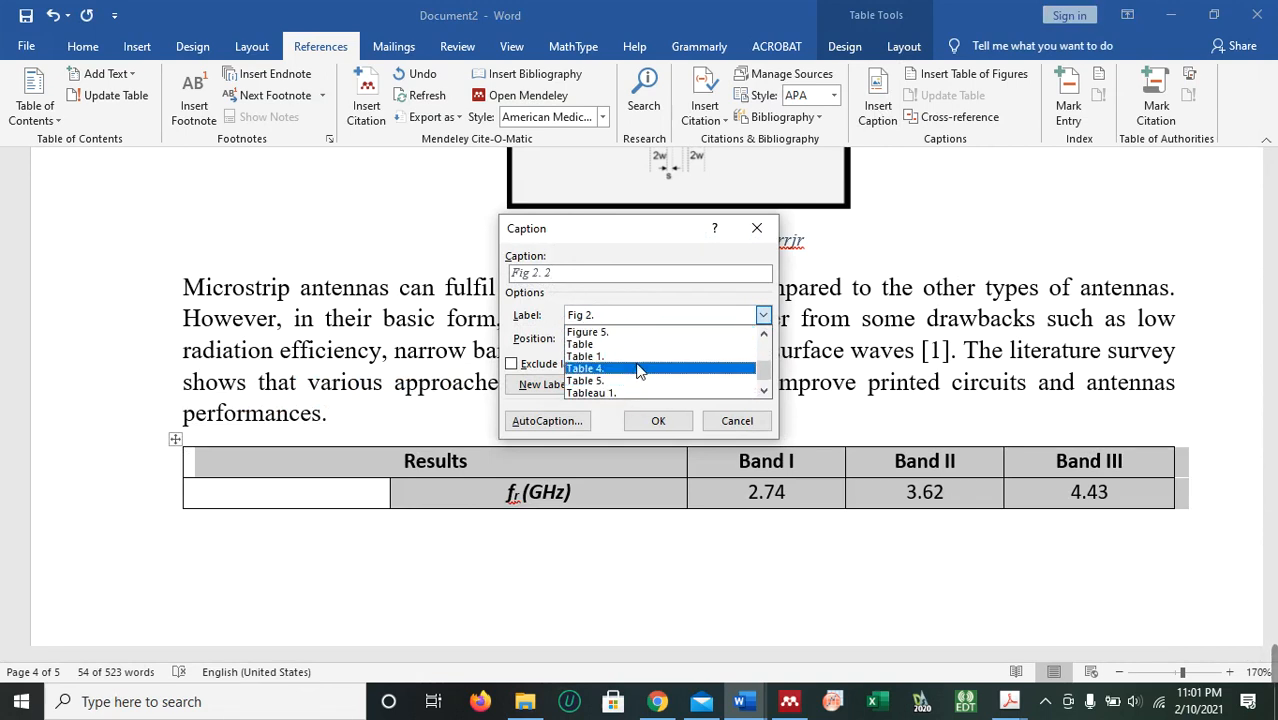
pyautogui.scroll(2, 638, 370)
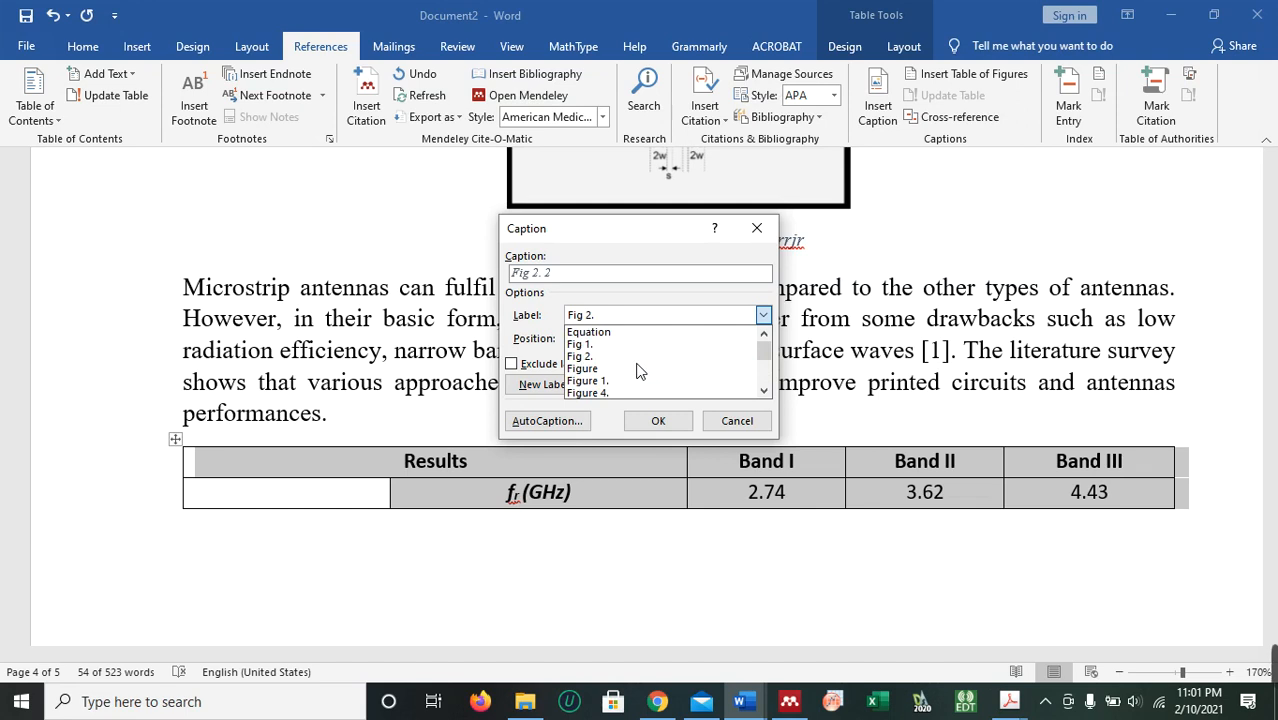
pyautogui.scroll(-2, 638, 370)
pyautogui.scroll(-2, 635, 365)
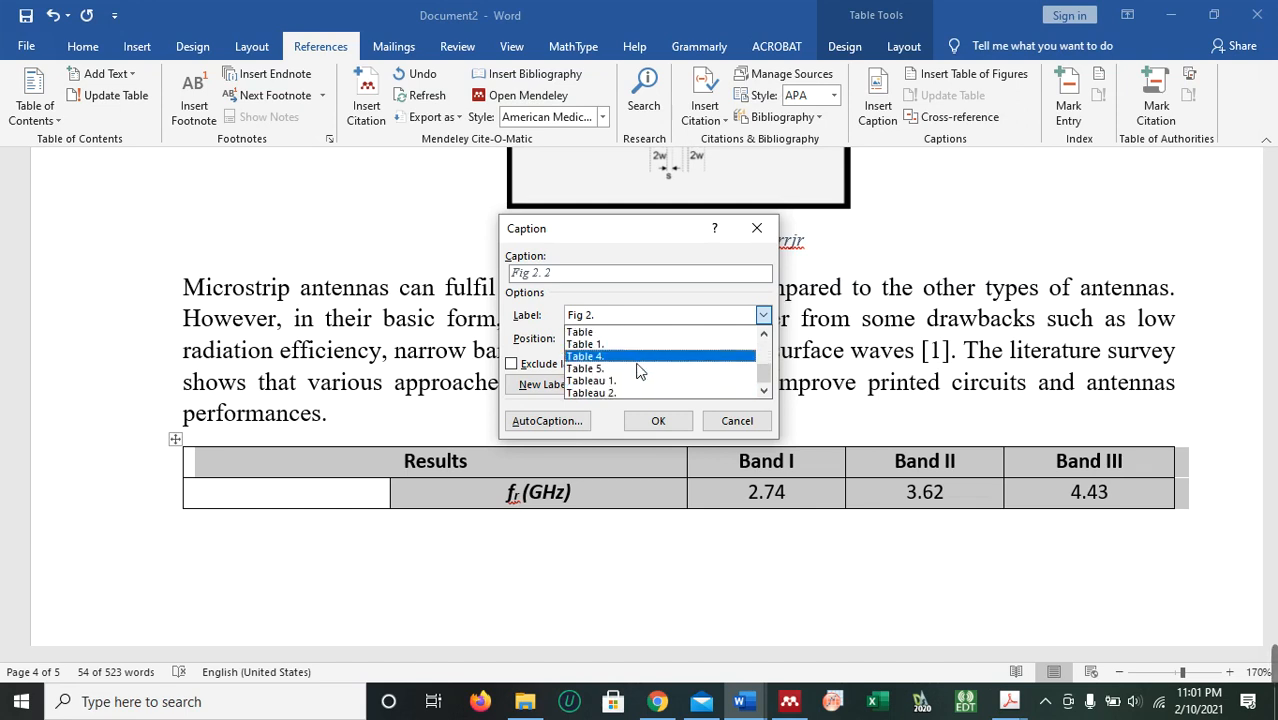
pyautogui.click(590, 393)
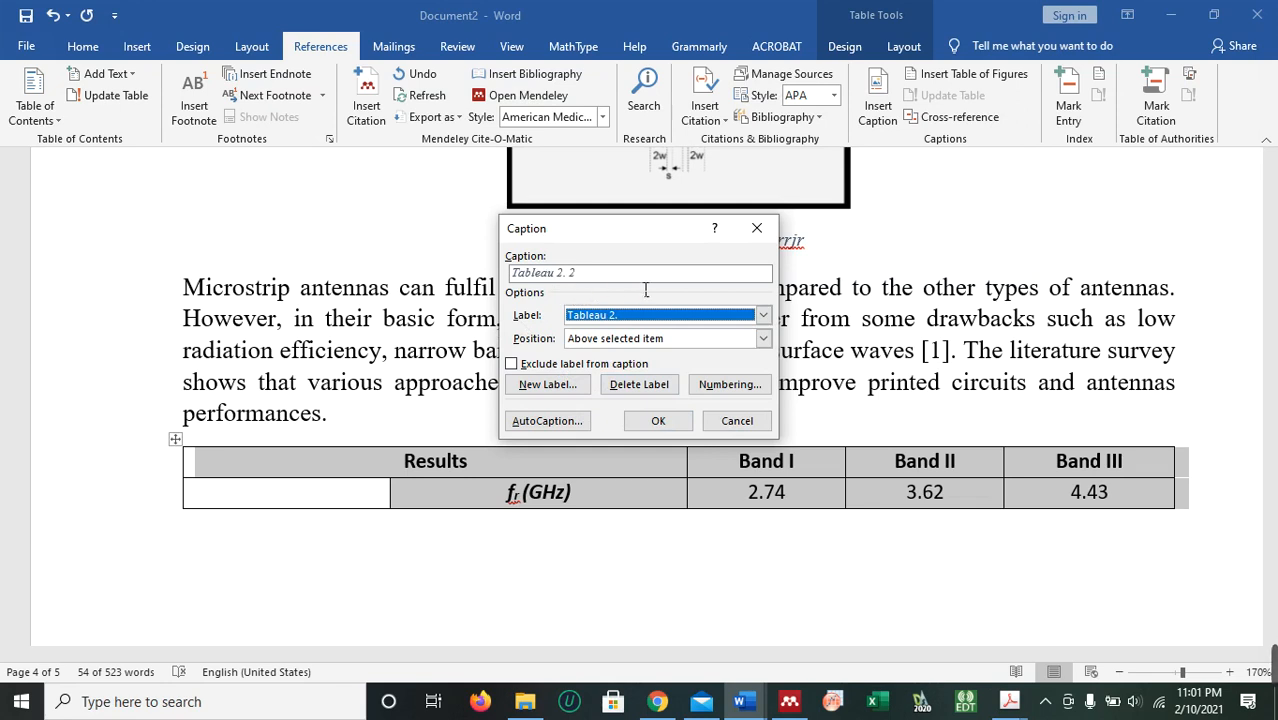
pyautogui.click(596, 268)
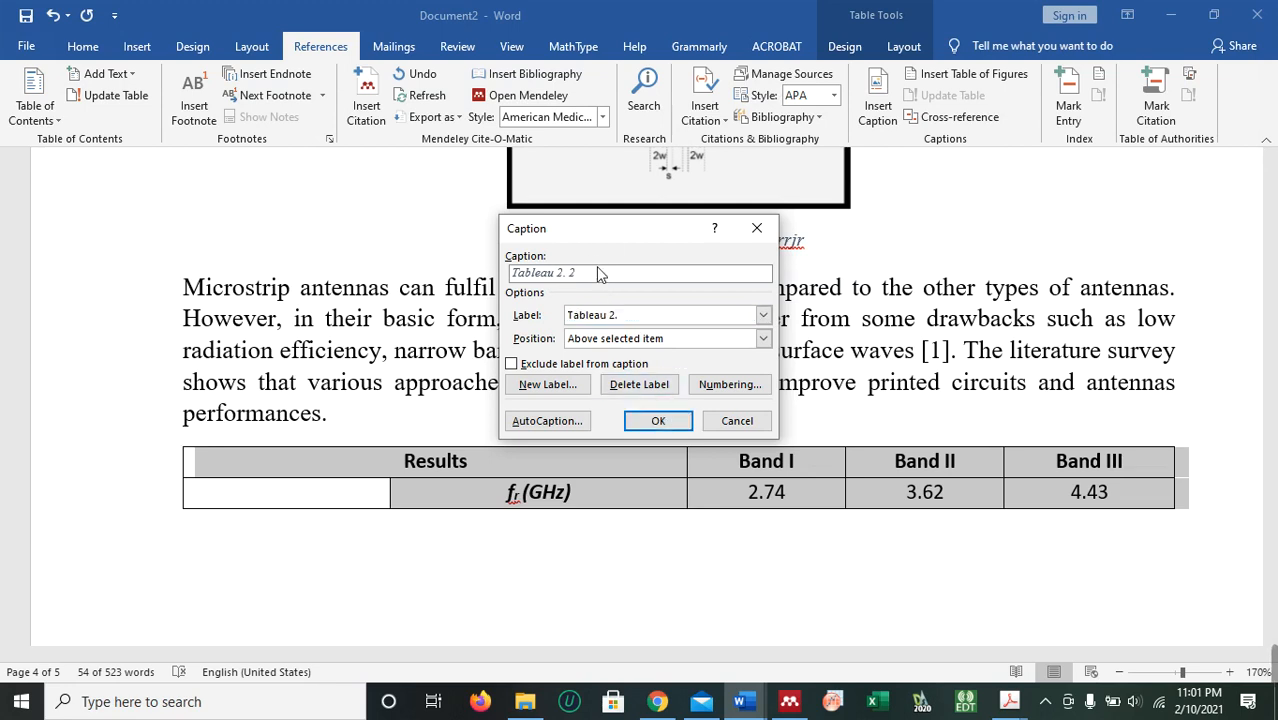
pyautogui.write('jmhendjfhrbnufjhvnrikfhnikrjfirv')
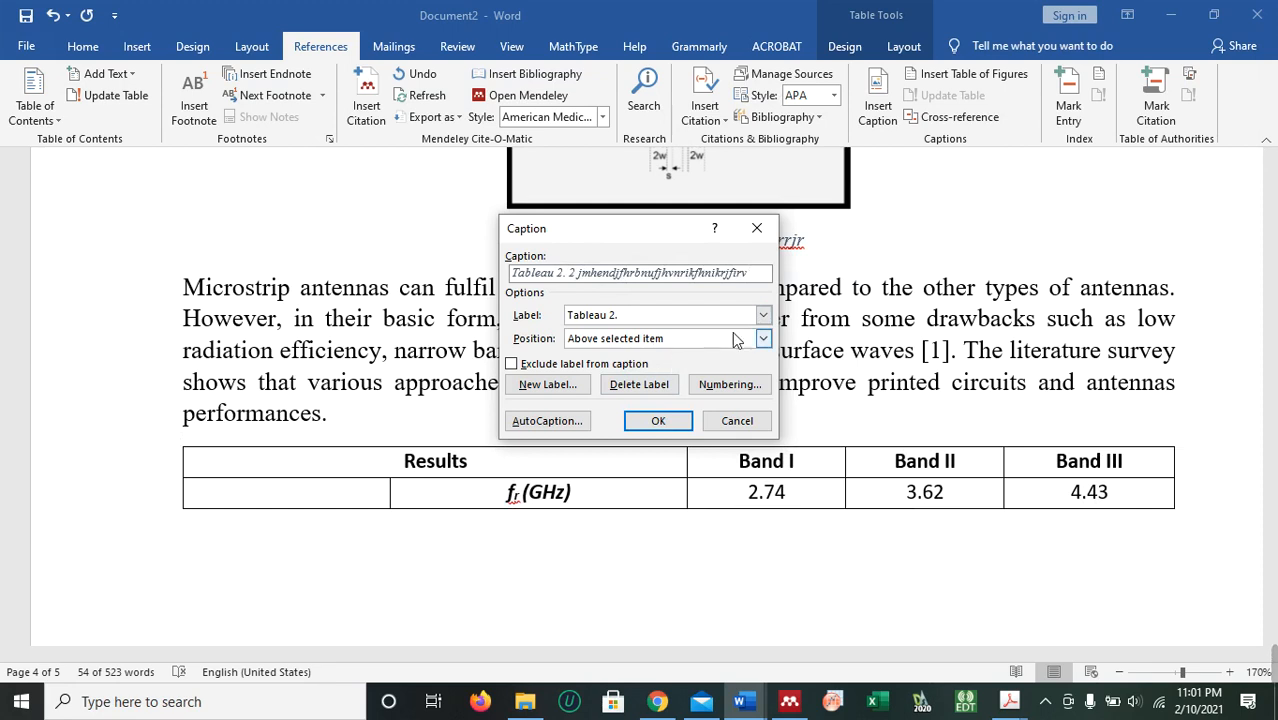
pyautogui.click(659, 420)
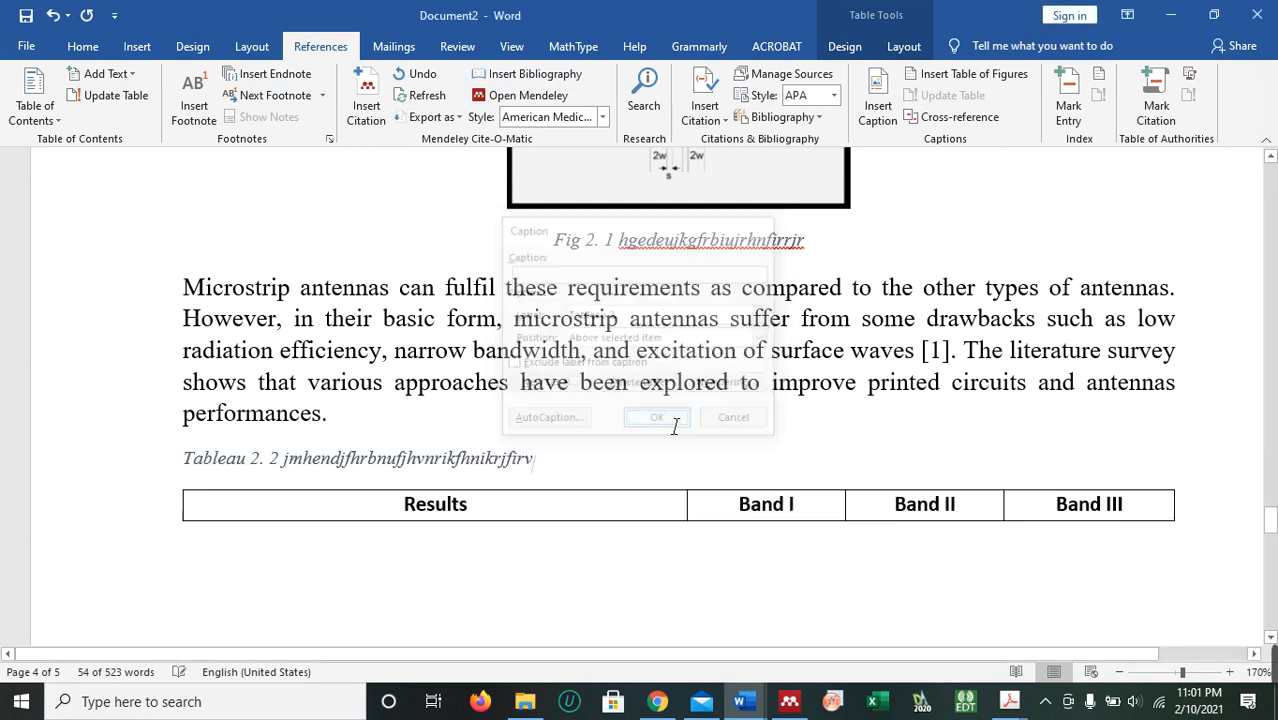
pyautogui.tripleClick(370, 462)
# Delete the copied "Fig 1." caption below the last figure of Chapter 2.
pyautogui.scroll(-15, 646, 452)
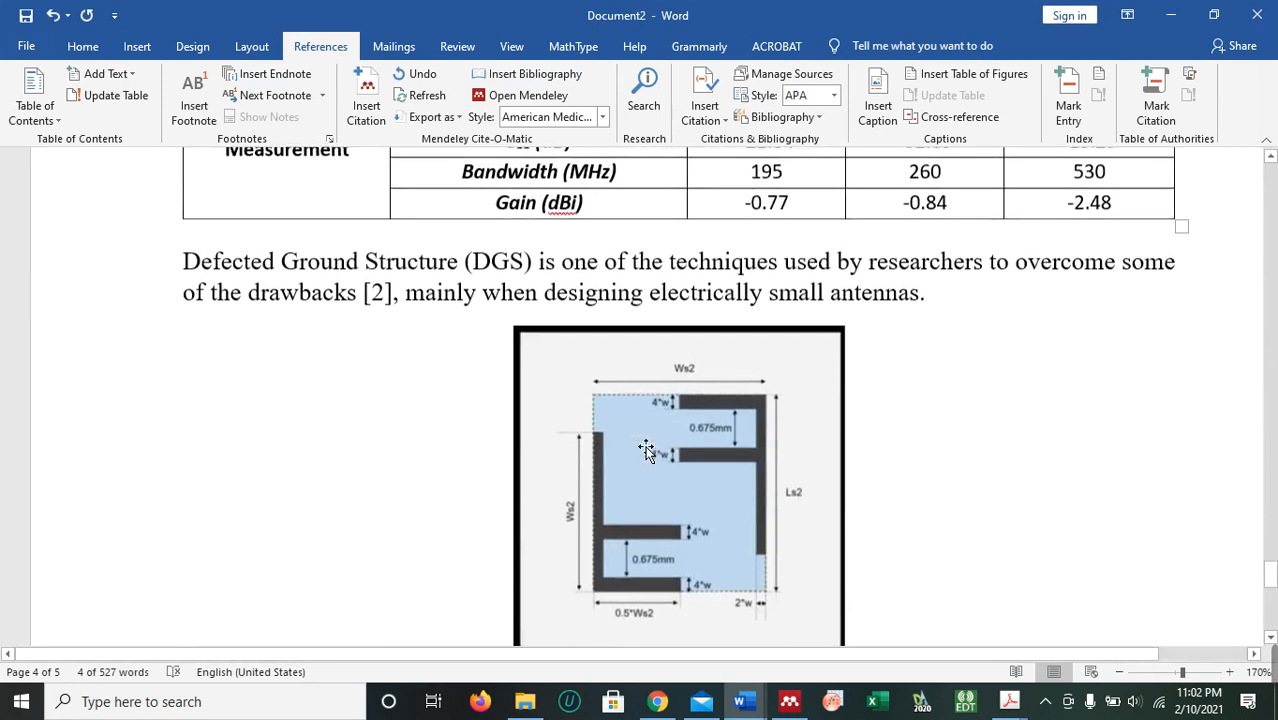
pyautogui.scroll(3, 646, 452)
pyautogui.scroll(-3, 646, 452)
pyautogui.click(640, 446)
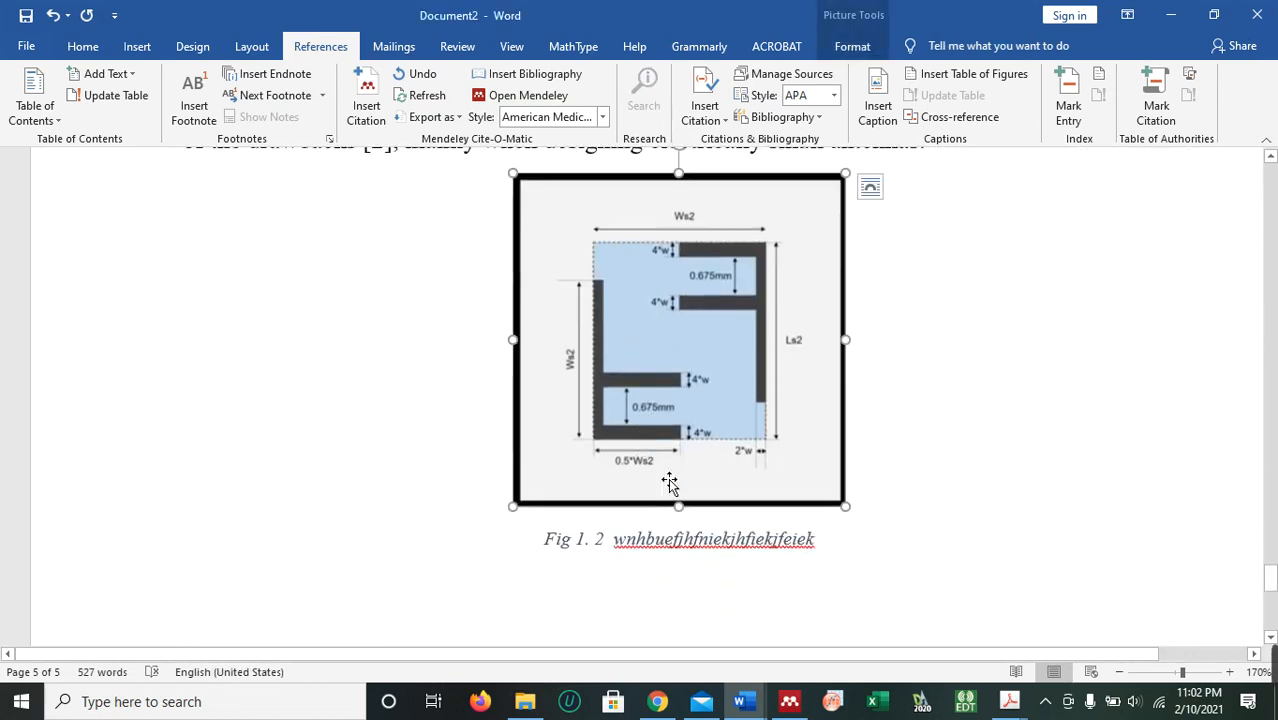
pyautogui.moveTo(836, 560); pyautogui.dragTo(539, 570)
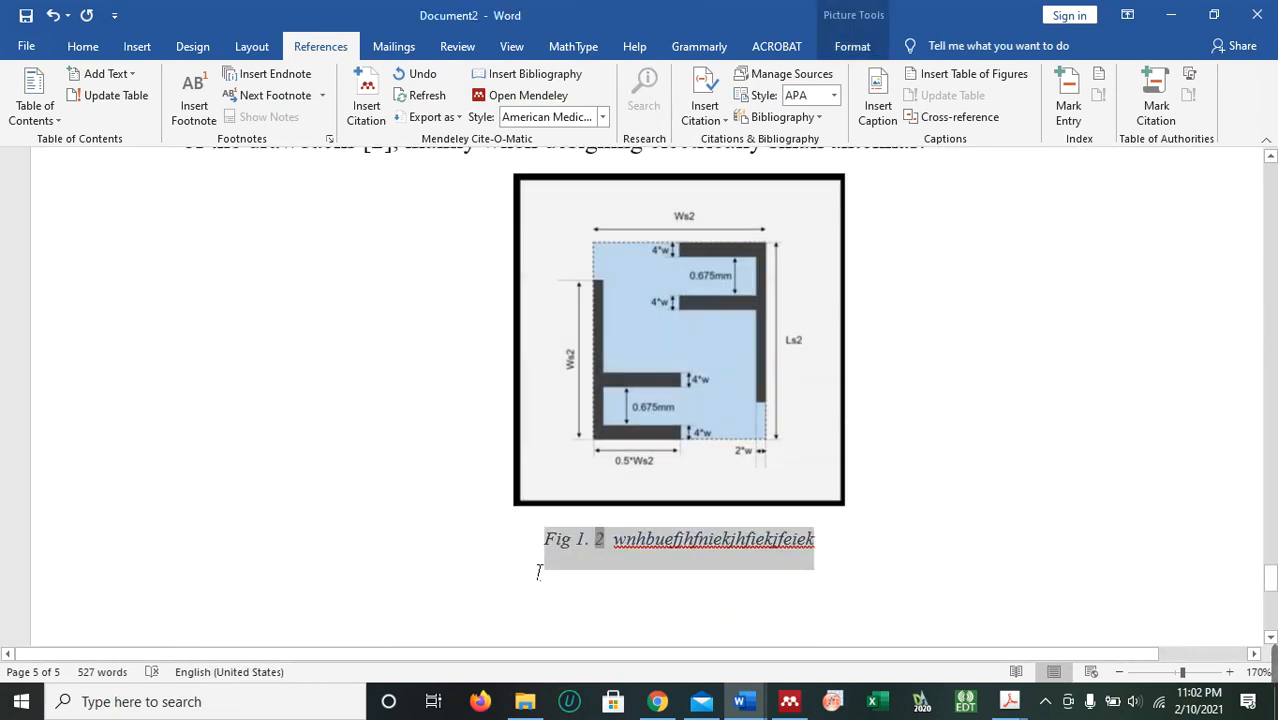
pyautogui.press('Delete')
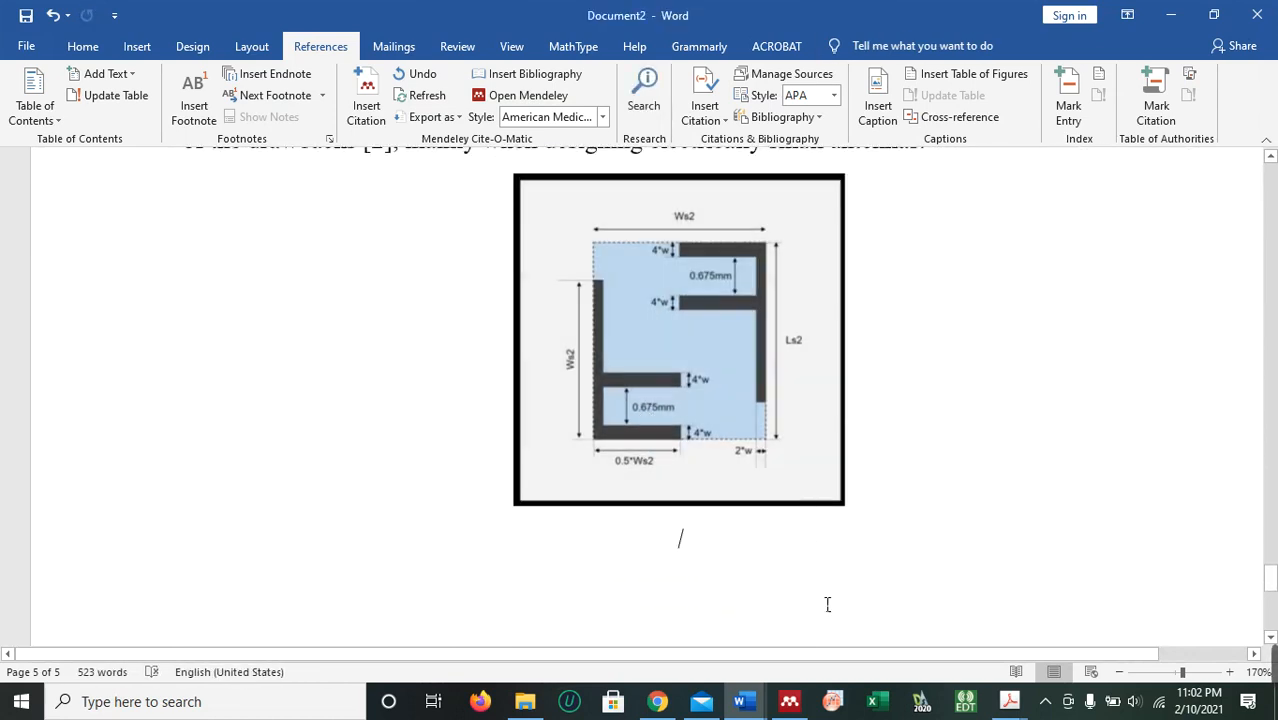
# Caption the last figure of Chapter 2 below it with the label "Fig 2." and the placeholder text "hnbdhrfhjnbjrbdfjrhnjfvr".
pyautogui.click(680, 446)
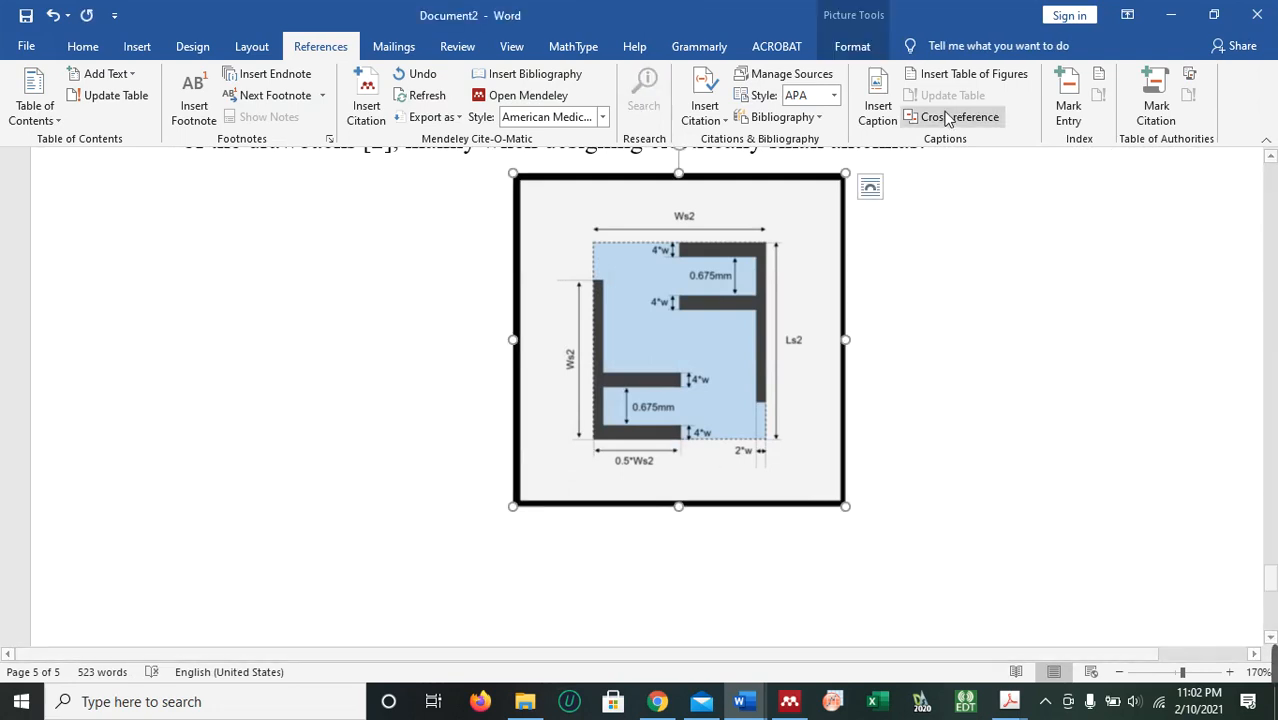
pyautogui.click(880, 96)
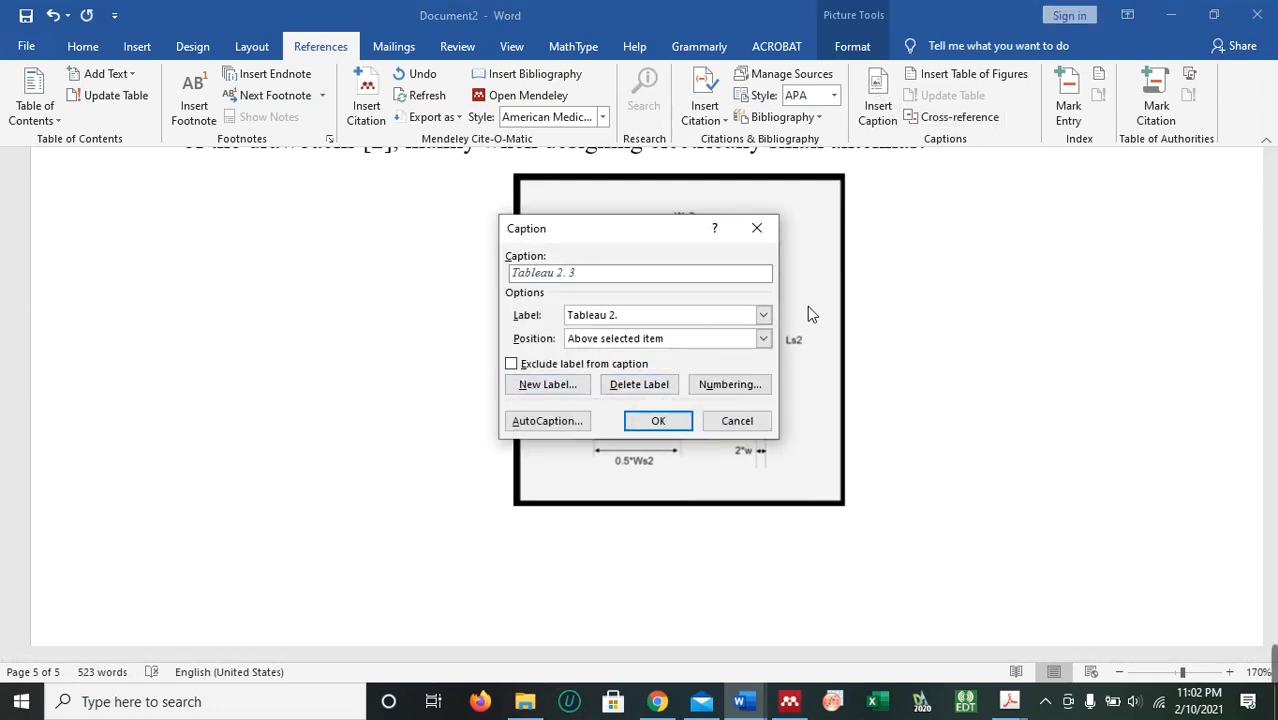
pyautogui.click(762, 315)
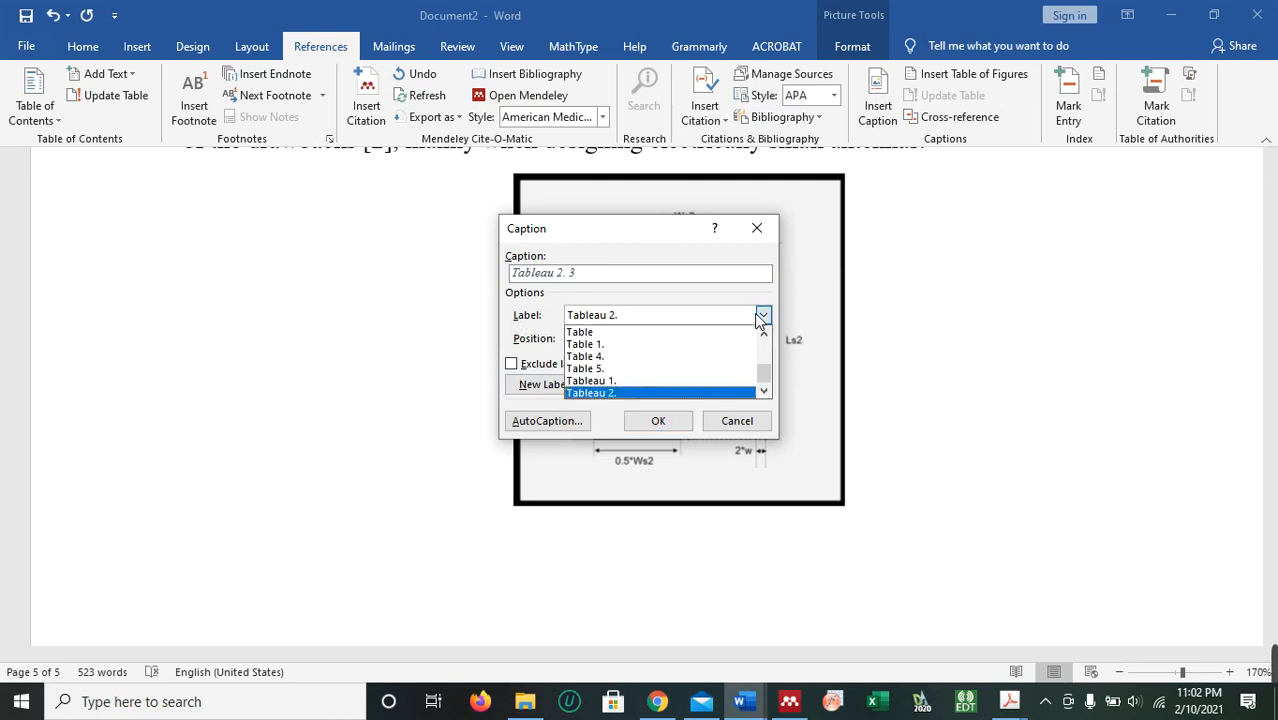
pyautogui.scroll(3, 683, 390)
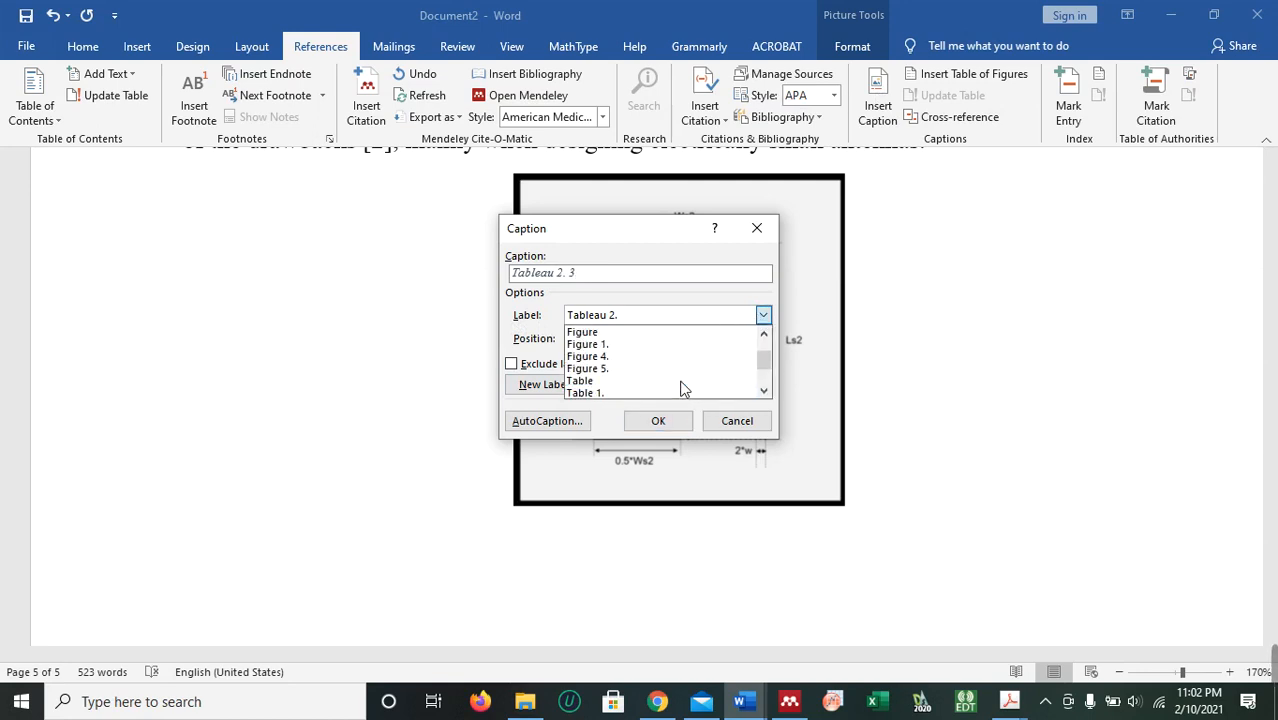
pyautogui.click(590, 357)
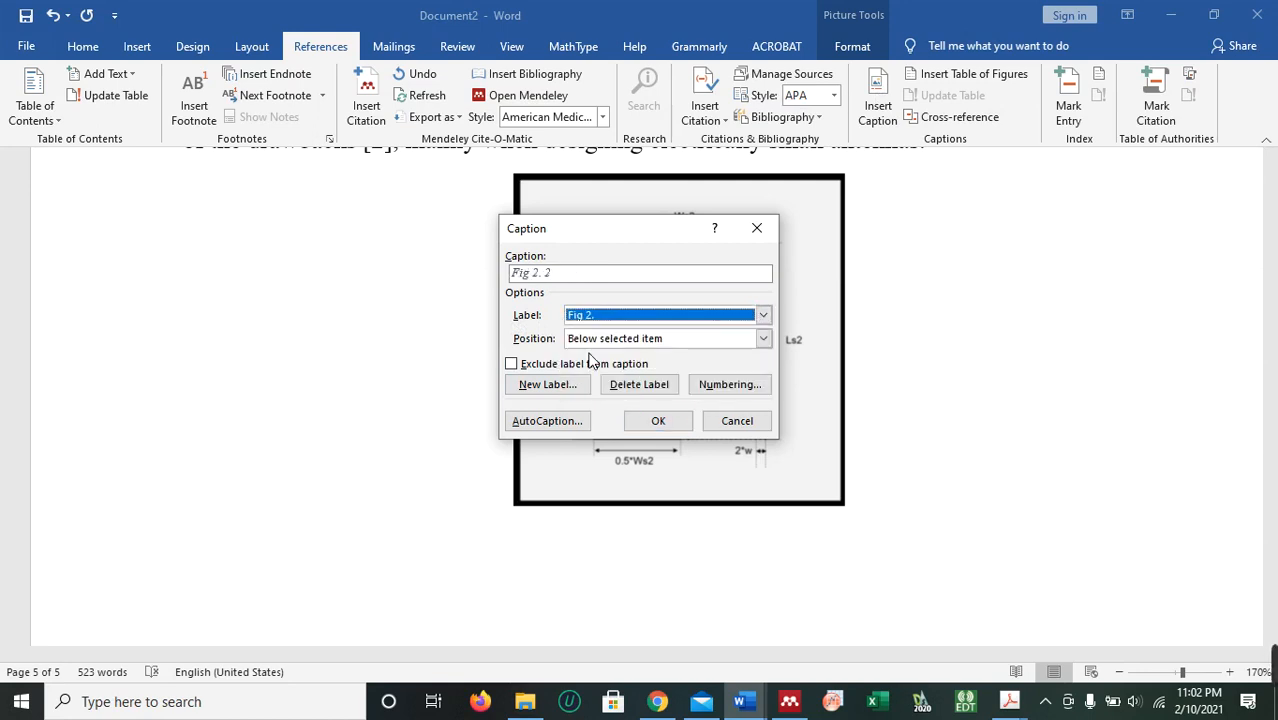
pyautogui.click(578, 276)
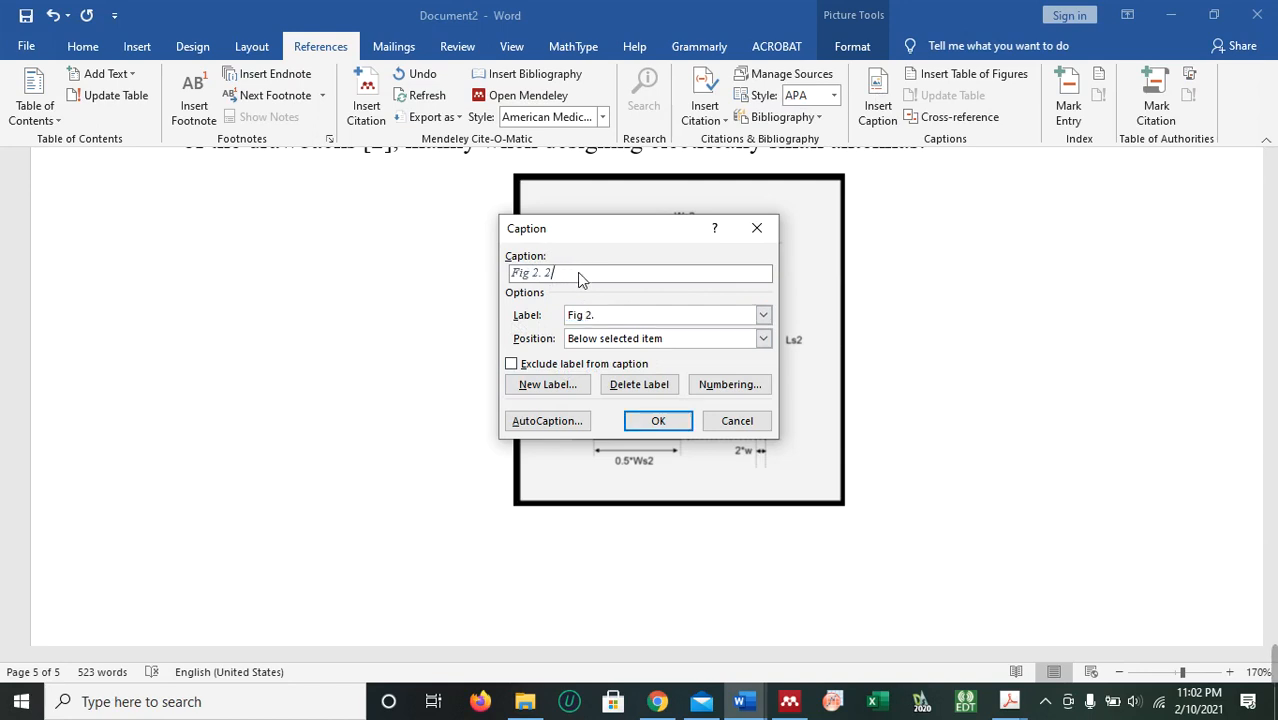
pyautogui.write('hnbdhrfhjnbjrbdfjrhnjfvr')
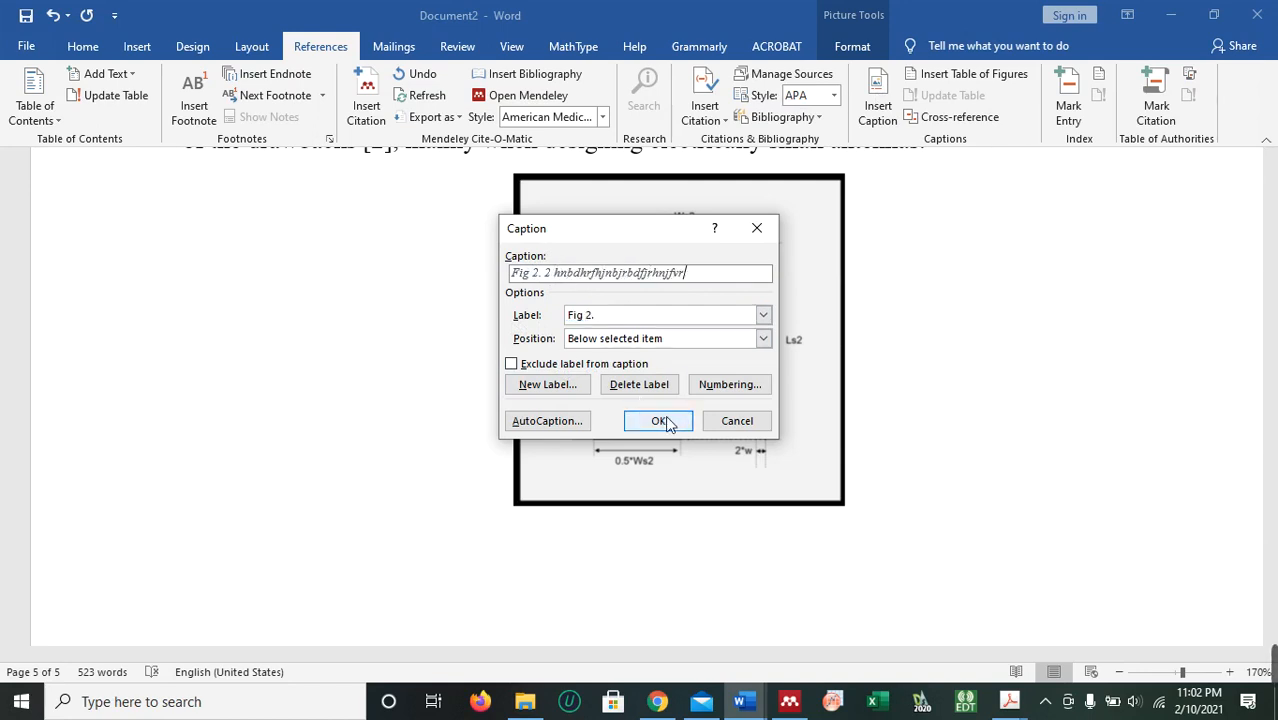
pyautogui.click(673, 424)
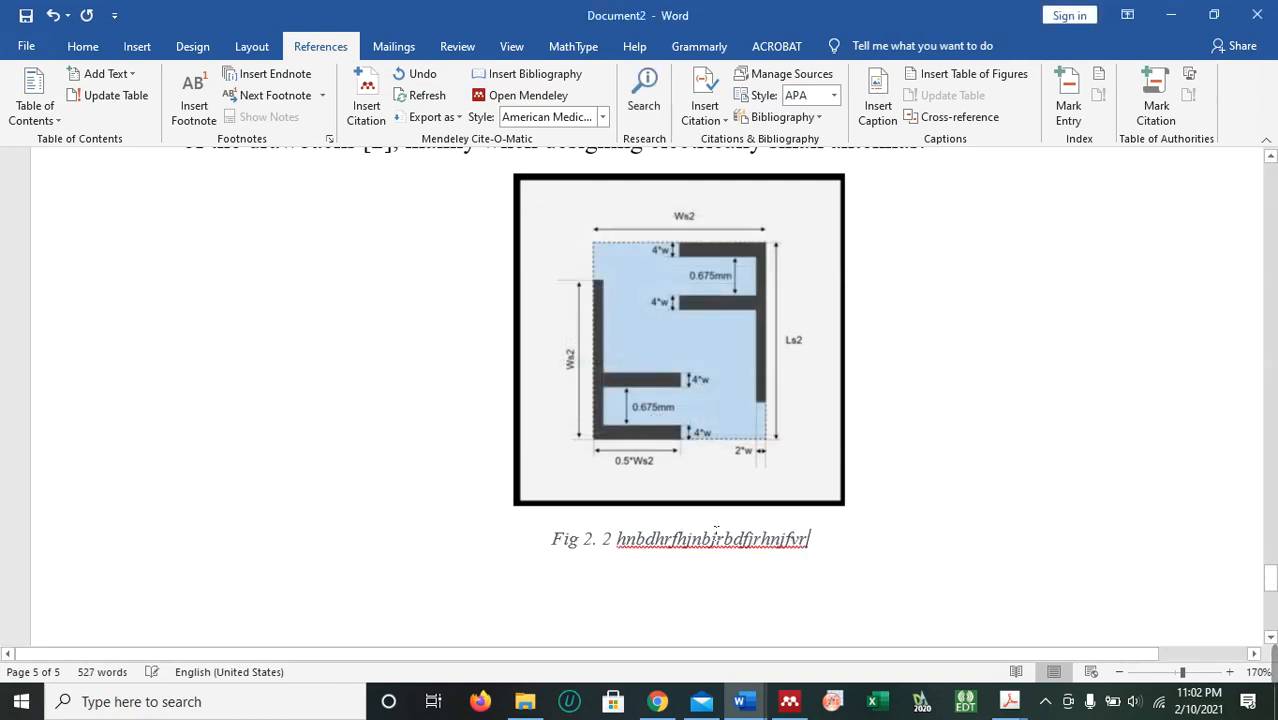
# Return to the start of the document and examine the numbering of the table and figure captions in Chapter 1.
pyautogui.scroll(10, 776, 470)
pyautogui.scroll(-3, 776, 470)
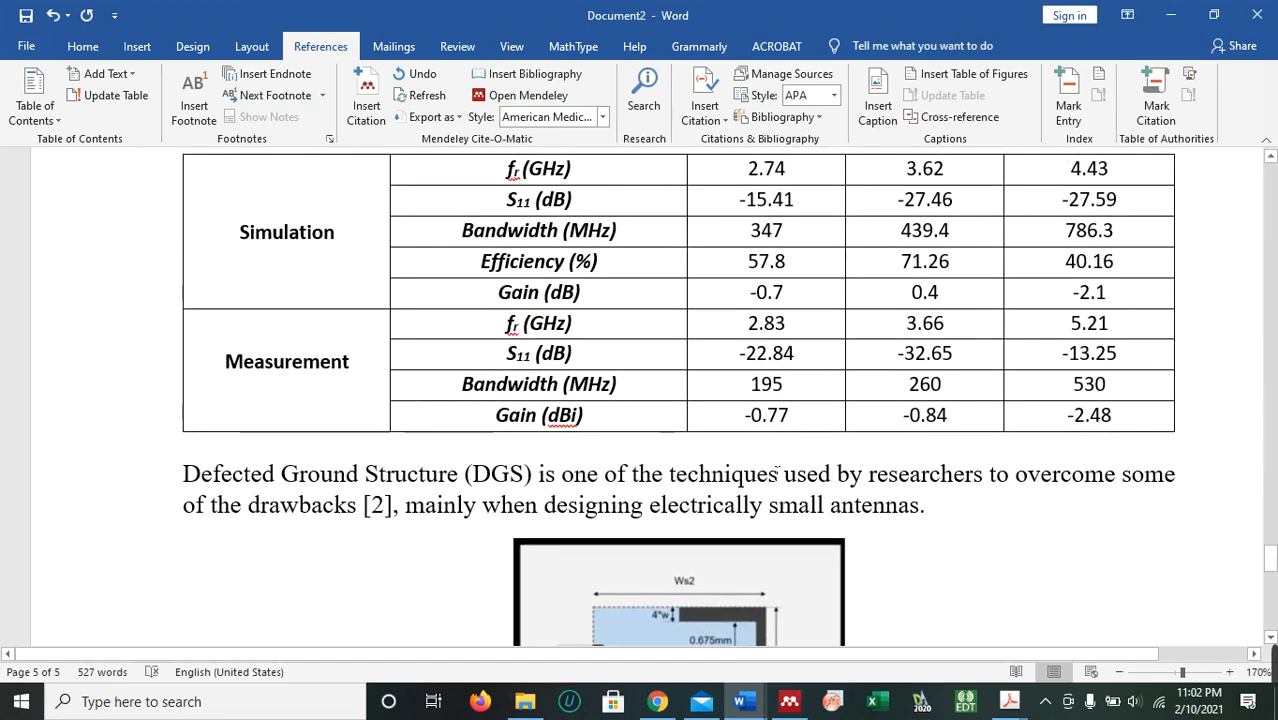
pyautogui.scroll(-3, 776, 478)
pyautogui.scroll(10, 776, 469)
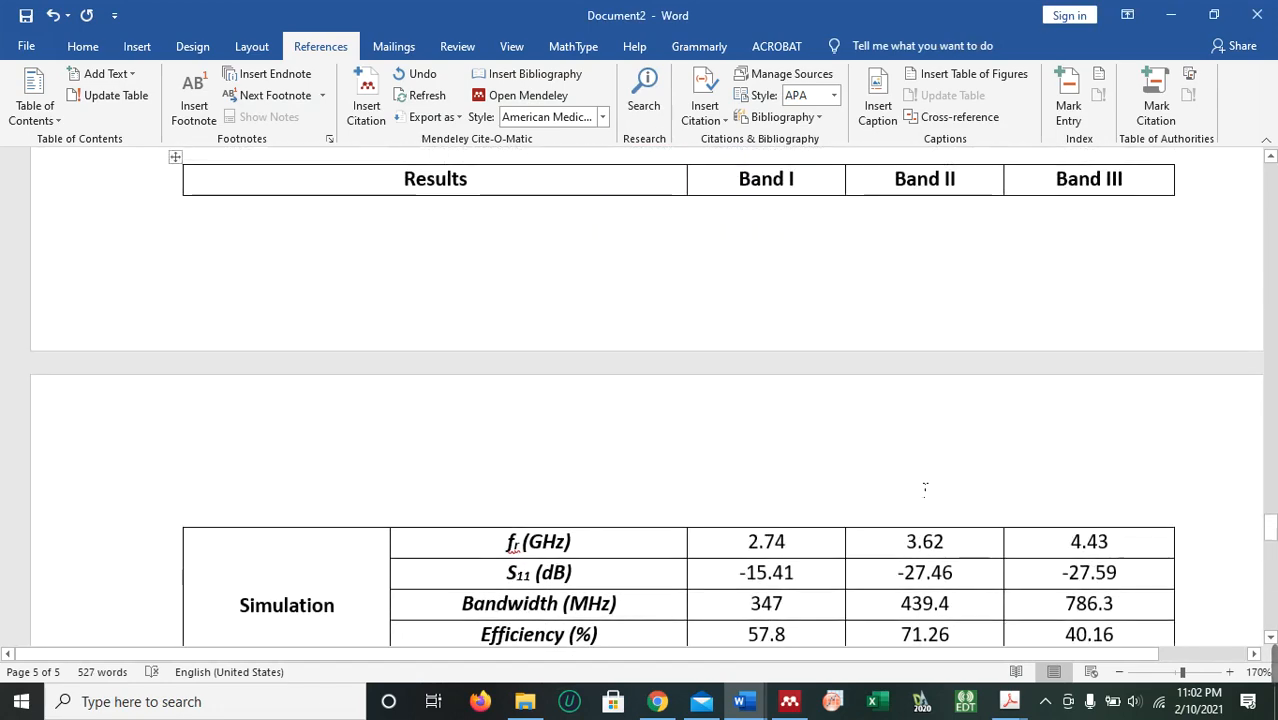
pyautogui.scroll(-10, 928, 491)
pyautogui.scroll(5, 932, 499)
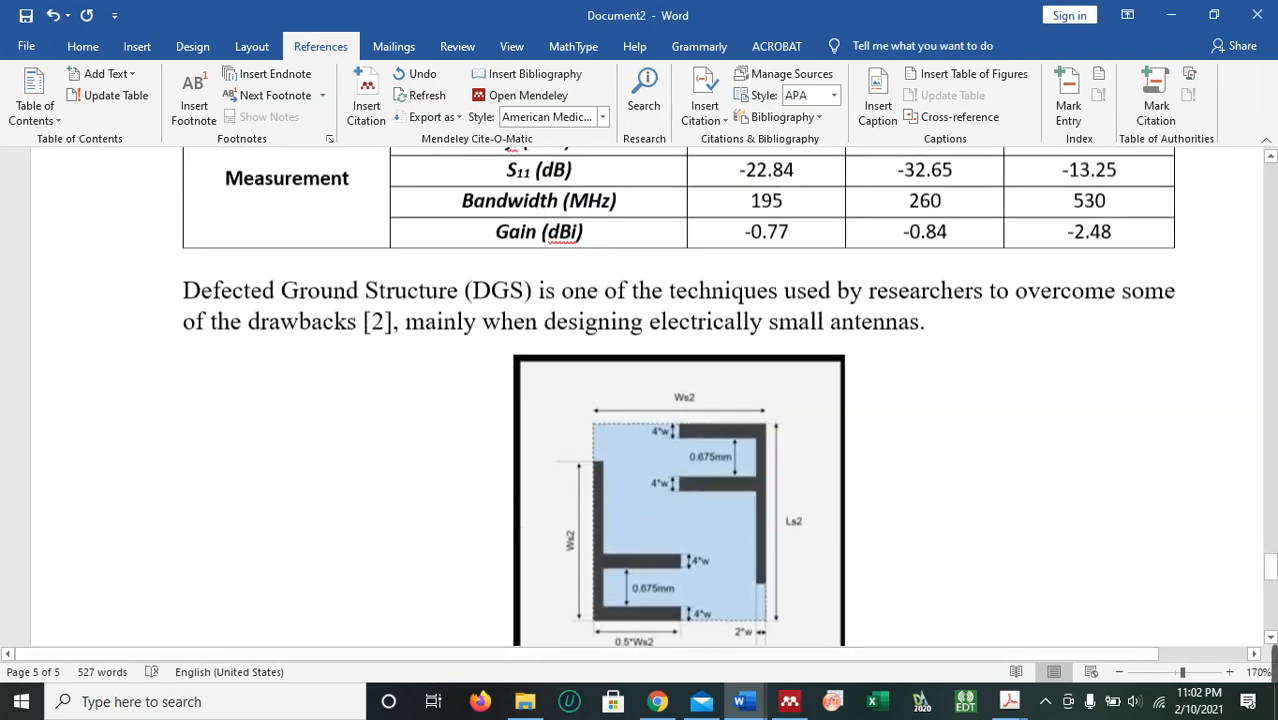
pyautogui.moveTo(1272, 565); pyautogui.dragTo(1272, 162)
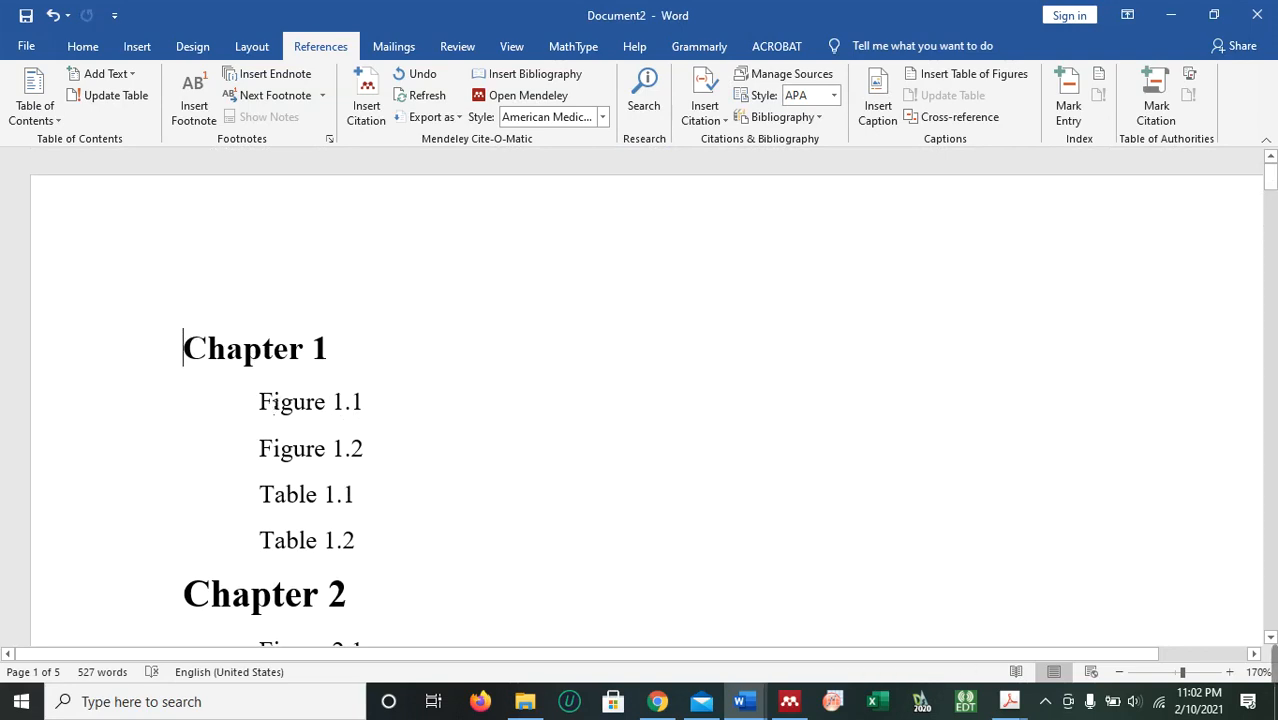
pyautogui.scroll(-6, 505, 548)
pyautogui.scroll(-6, 519, 545)
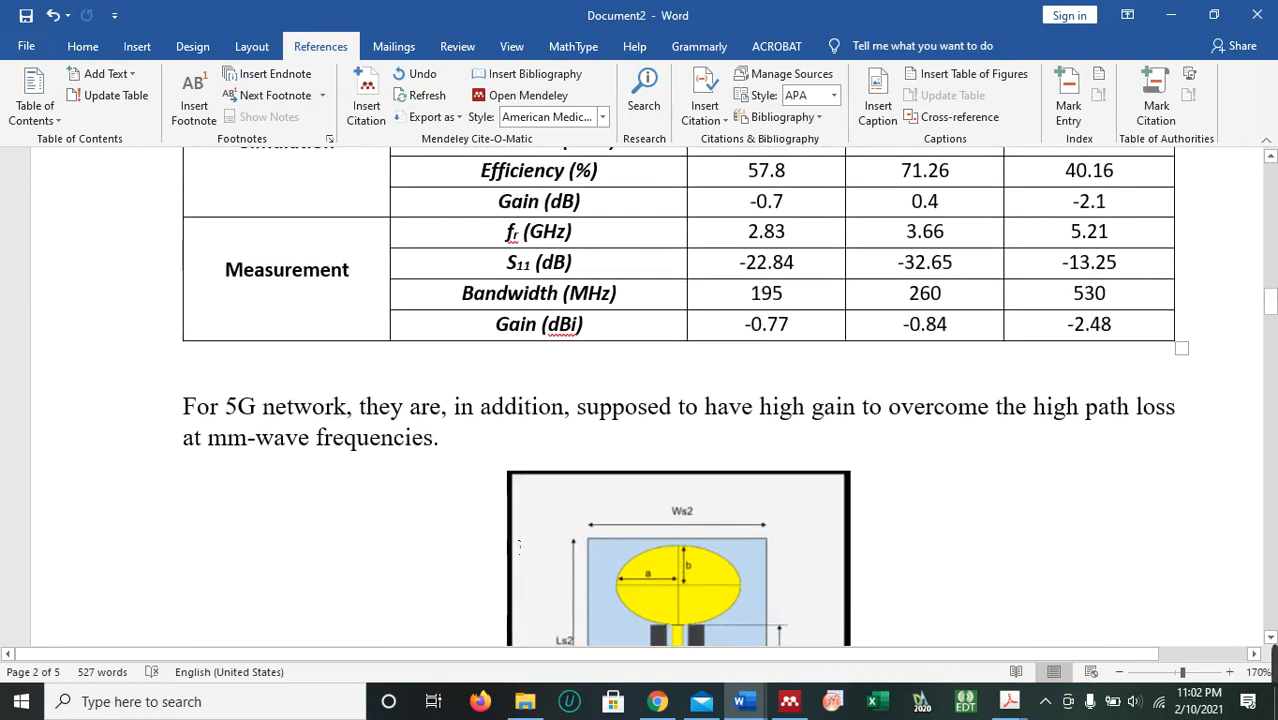
pyautogui.scroll(3, 283, 341)
pyautogui.scroll(-1, 283, 341)
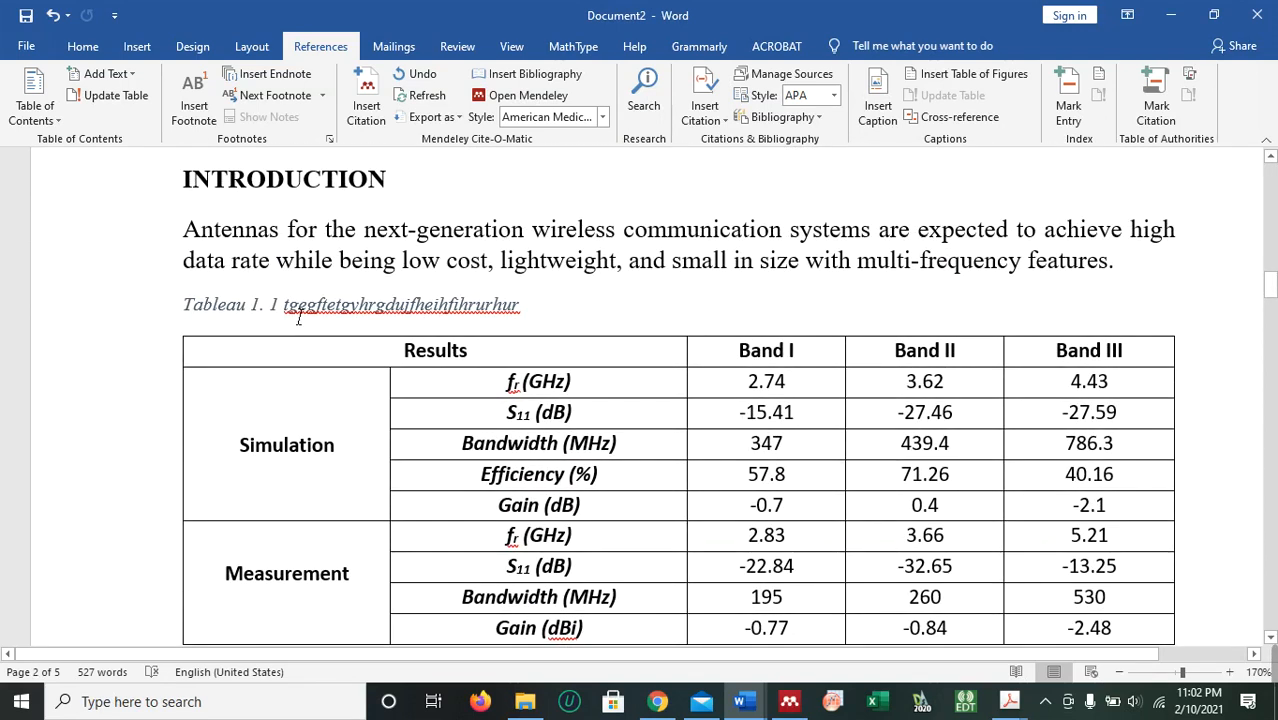
pyautogui.scroll(-6, 271, 316)
pyautogui.scroll(1, 271, 316)
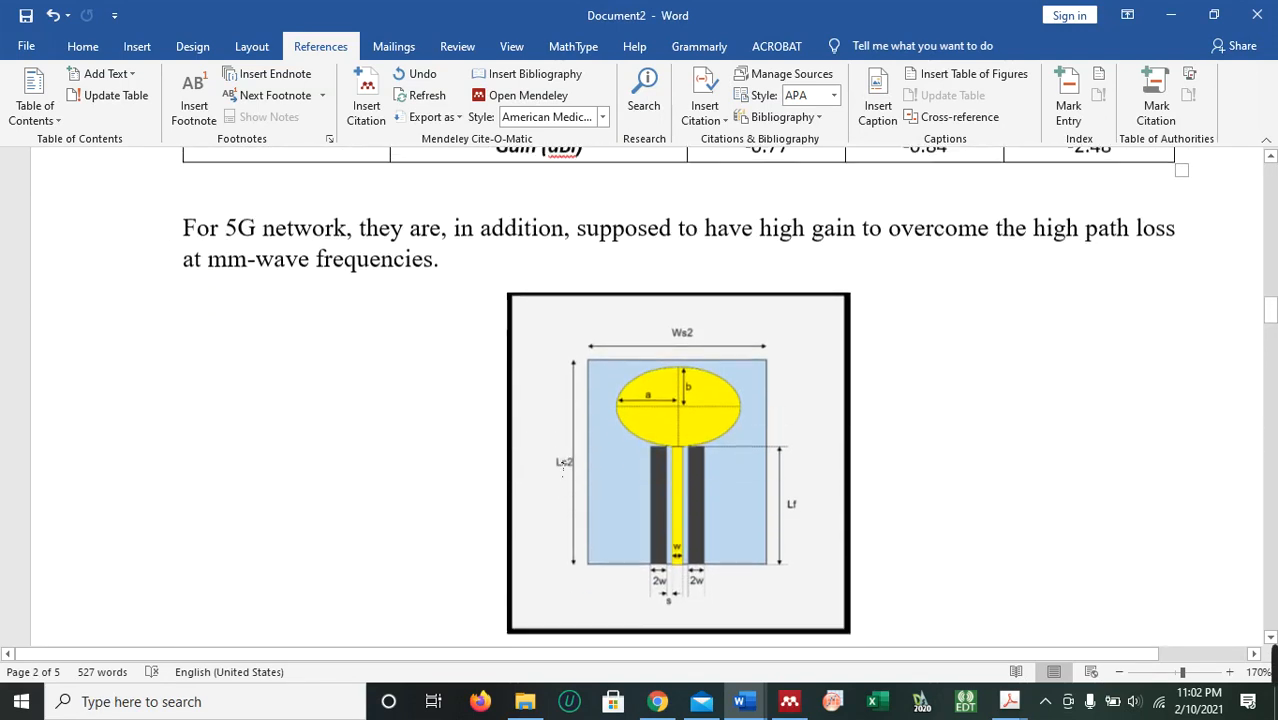
pyautogui.scroll(-3, 271, 316)
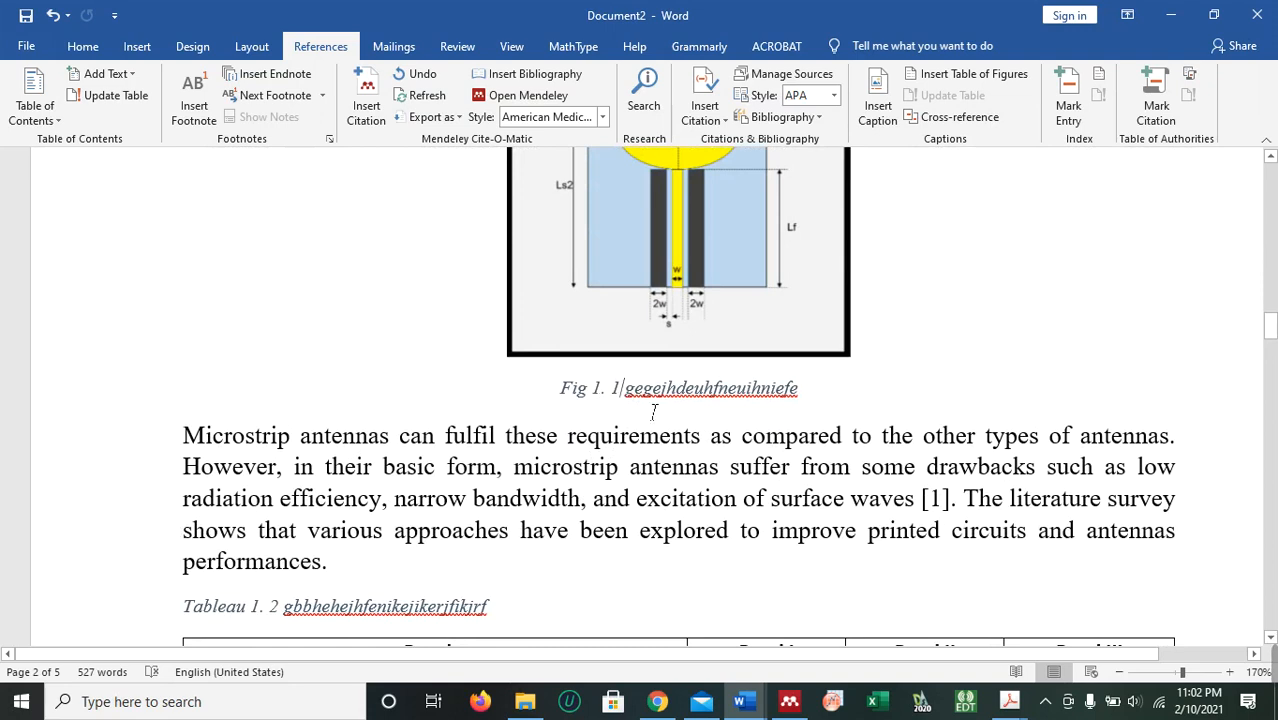
pyautogui.scroll(-5, 651, 414)
pyautogui.scroll(1, 647, 417)
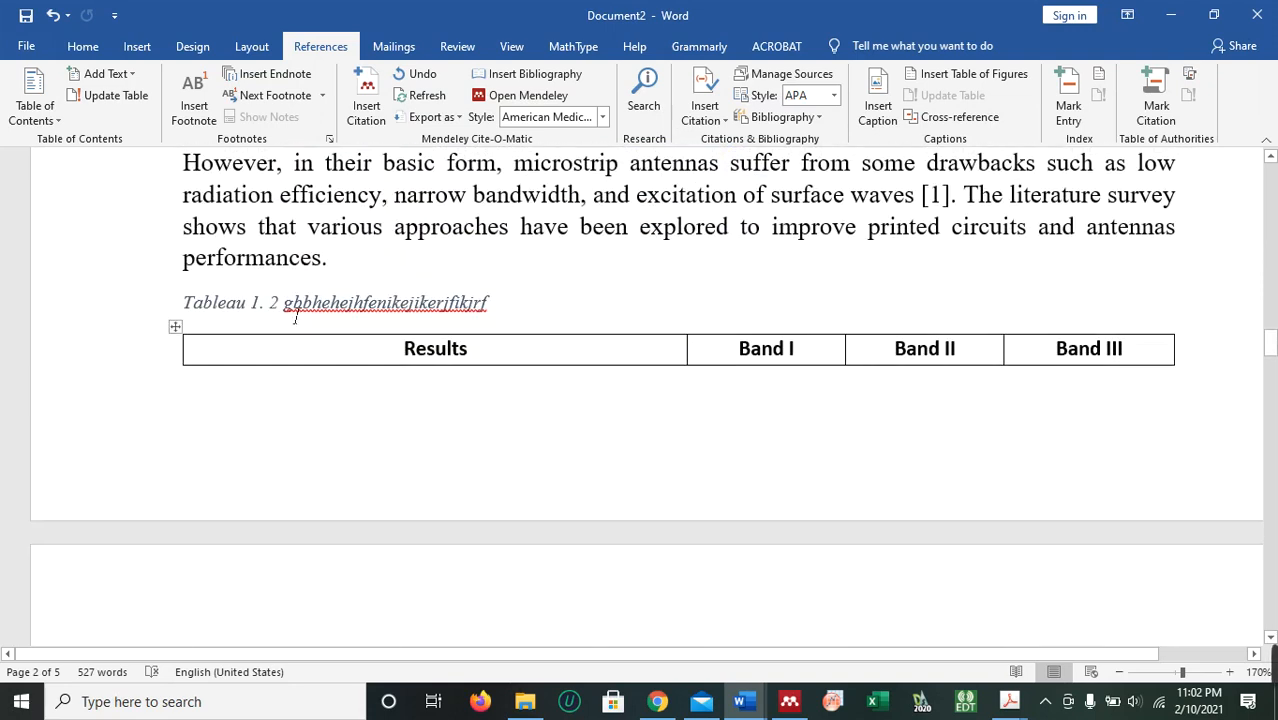
pyautogui.scroll(-10, 541, 422)
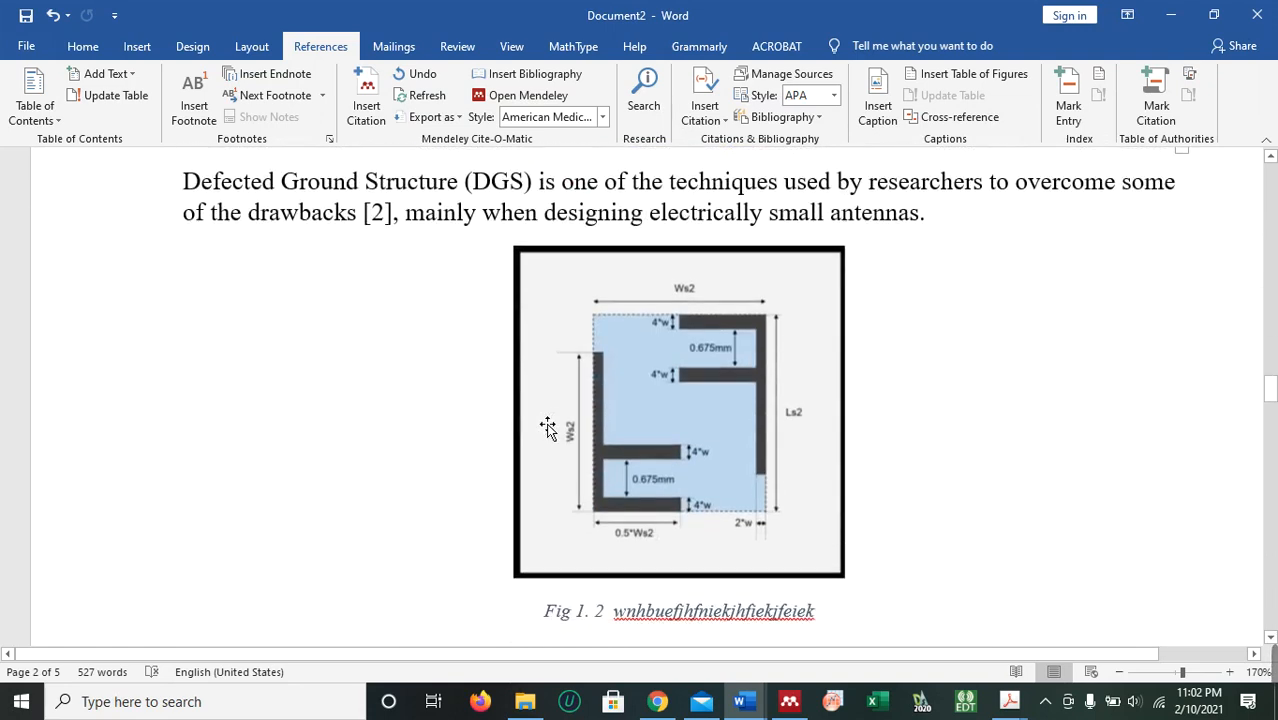
pyautogui.scroll(-4, 624, 459)
# Examine the numbering of the last figure caption in Chapter 1 and of all table and figure captions in Chapter 2.
pyautogui.scroll(-12, 634, 394)
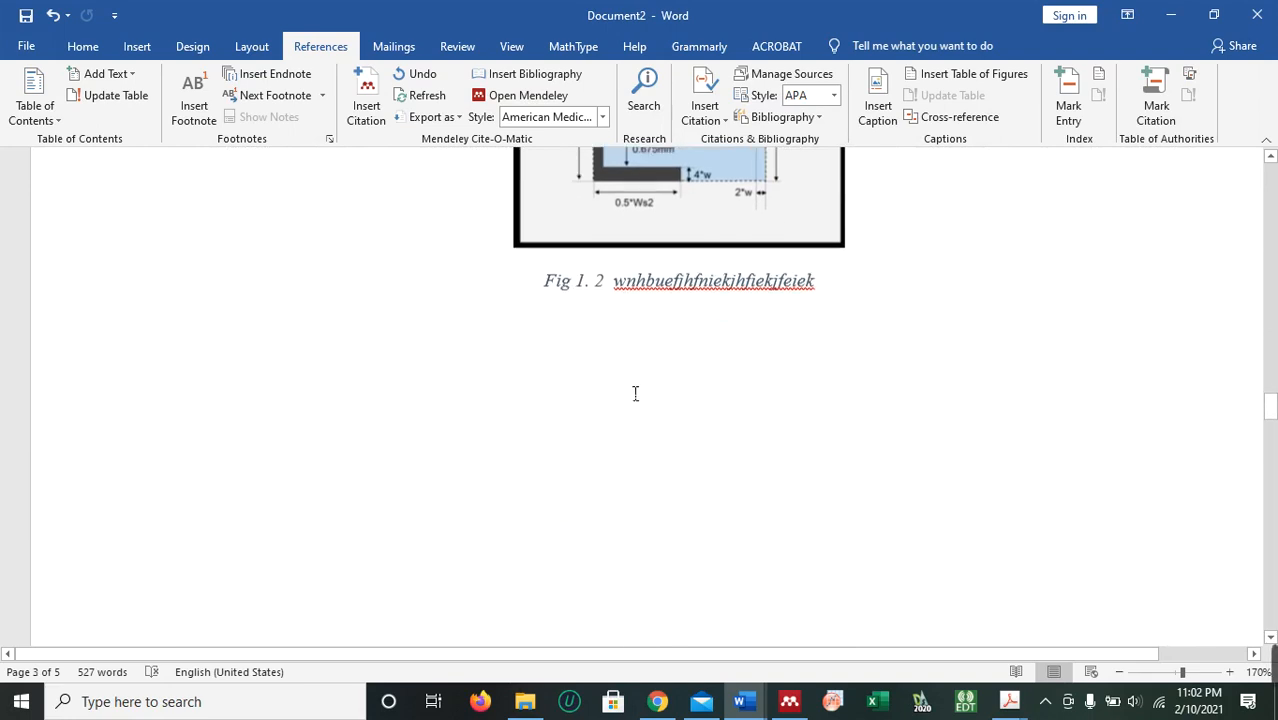
pyautogui.scroll(4, 568, 370)
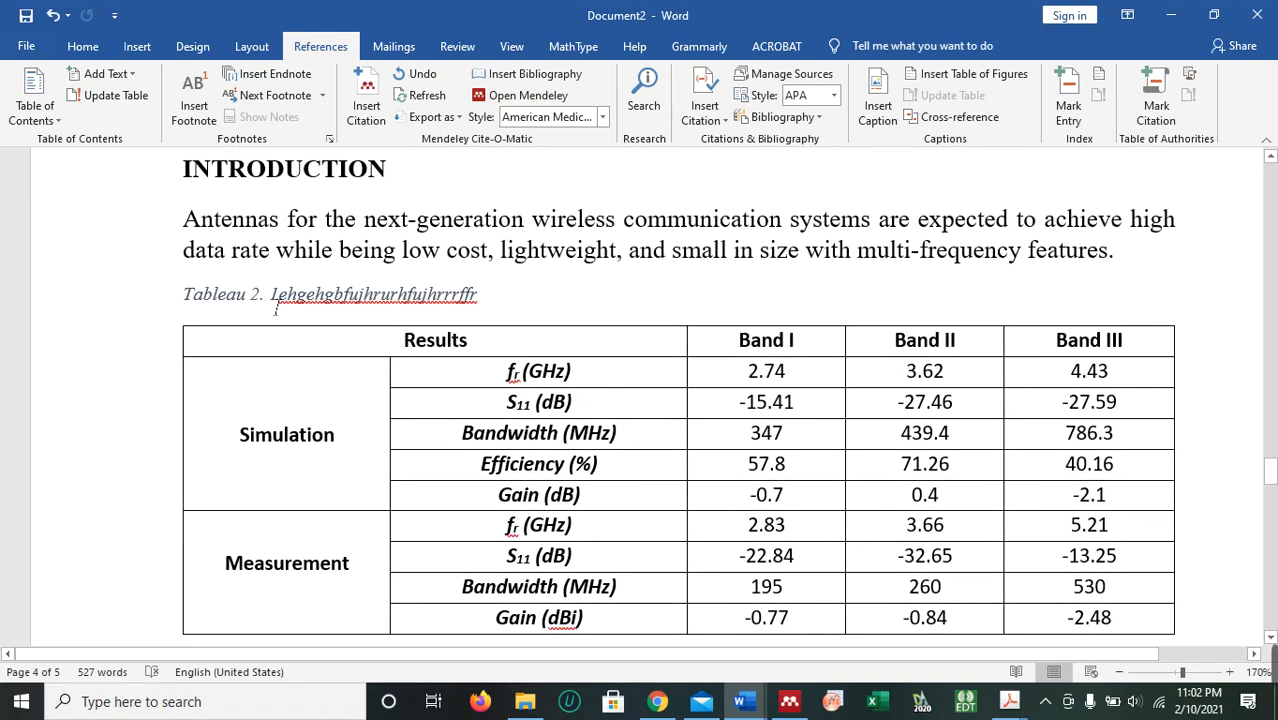
pyautogui.scroll(-10, 357, 330)
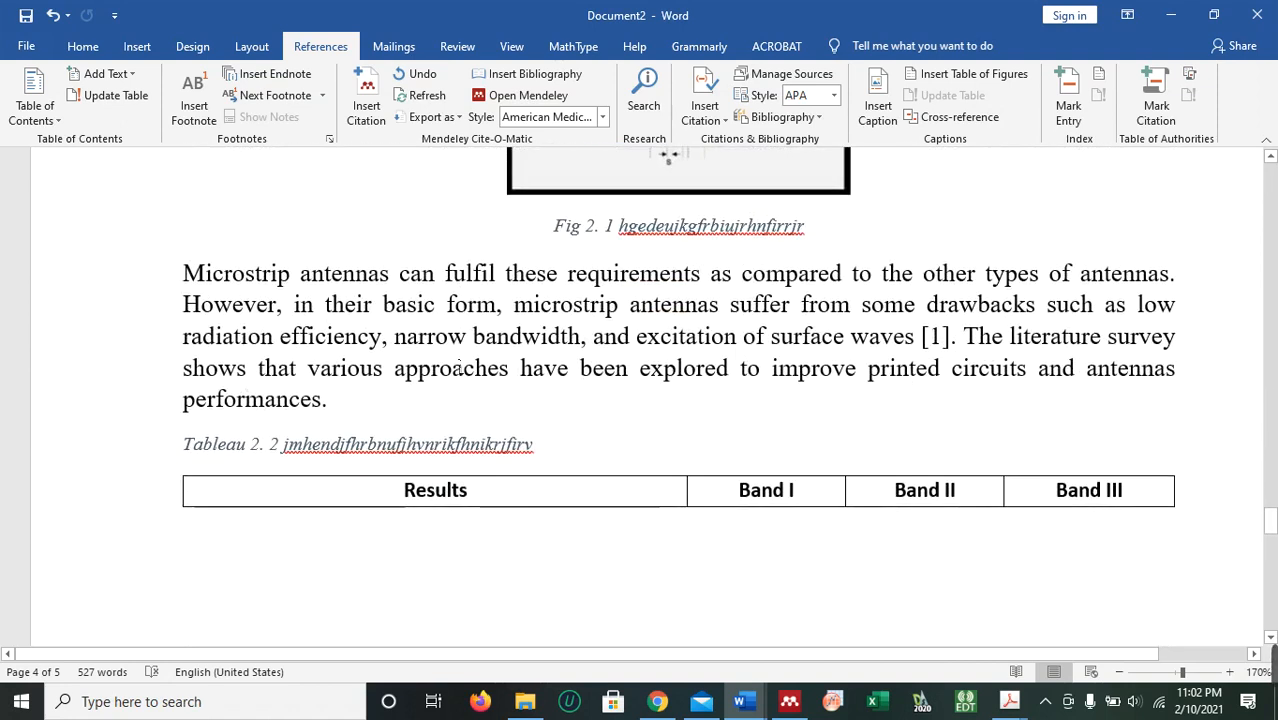
pyautogui.scroll(2, 655, 376)
pyautogui.scroll(-5, 604, 385)
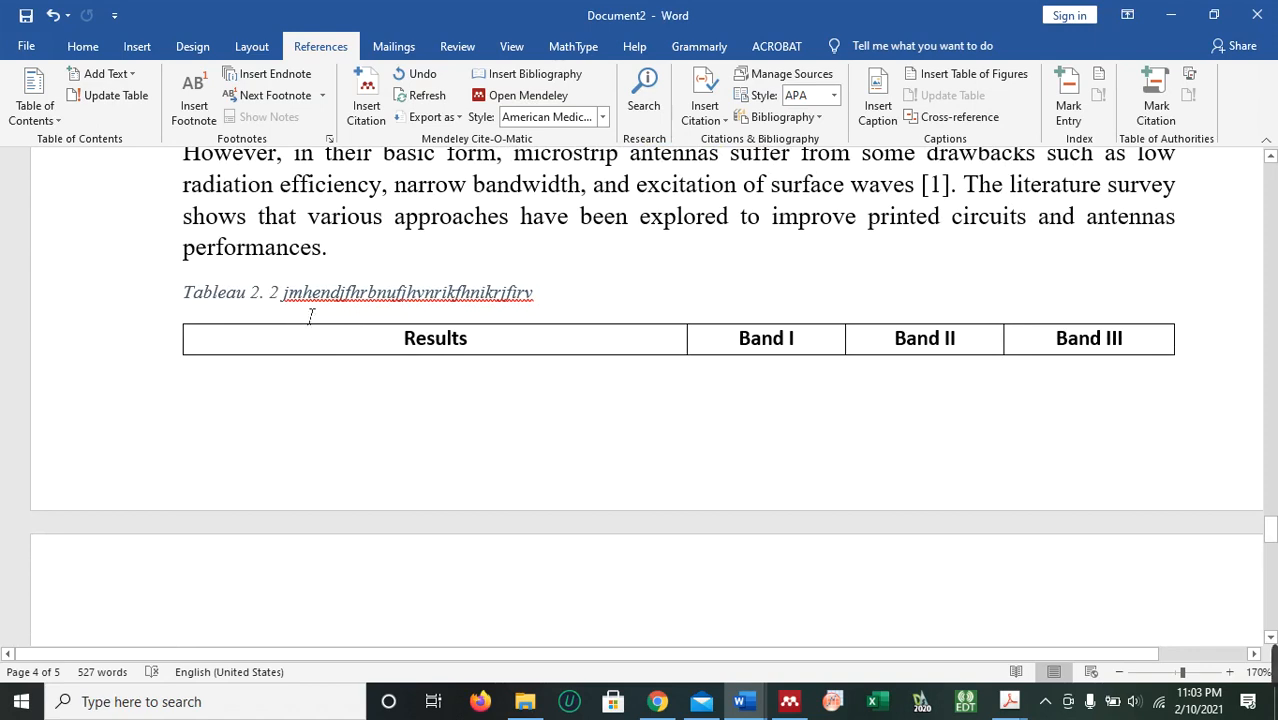
pyautogui.scroll(-13, 311, 316)
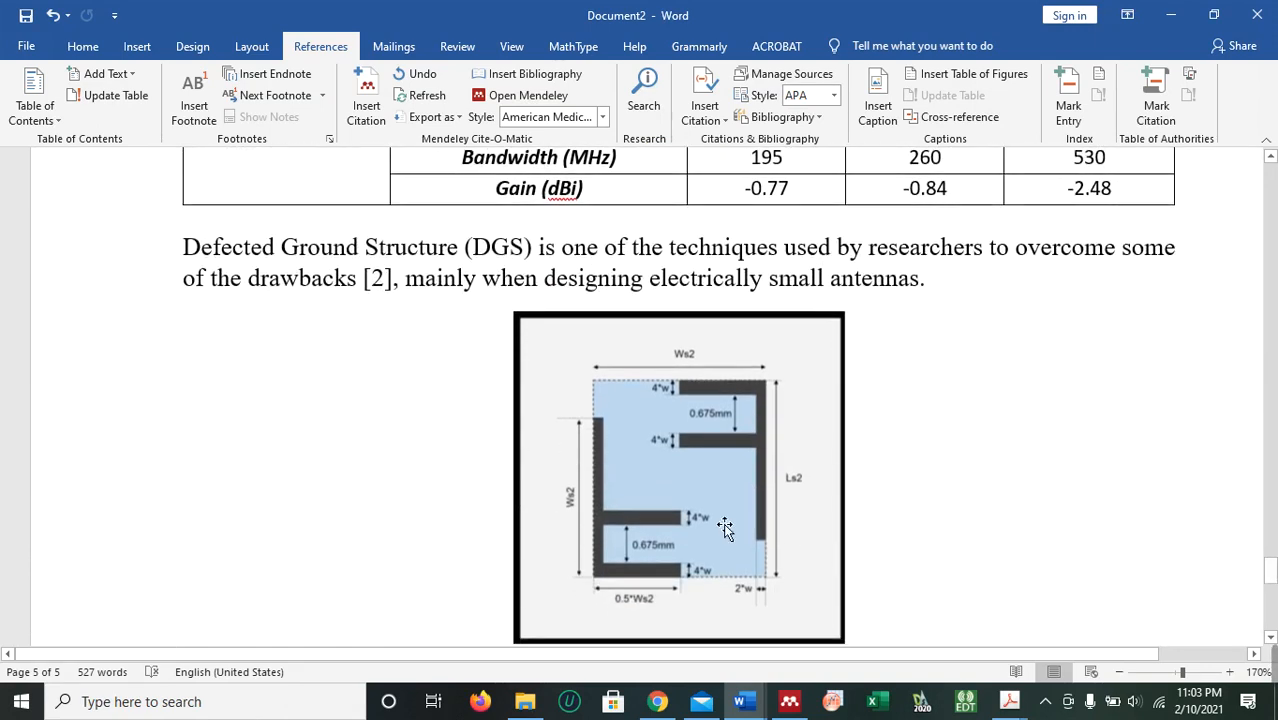
pyautogui.scroll(4, 724, 528)
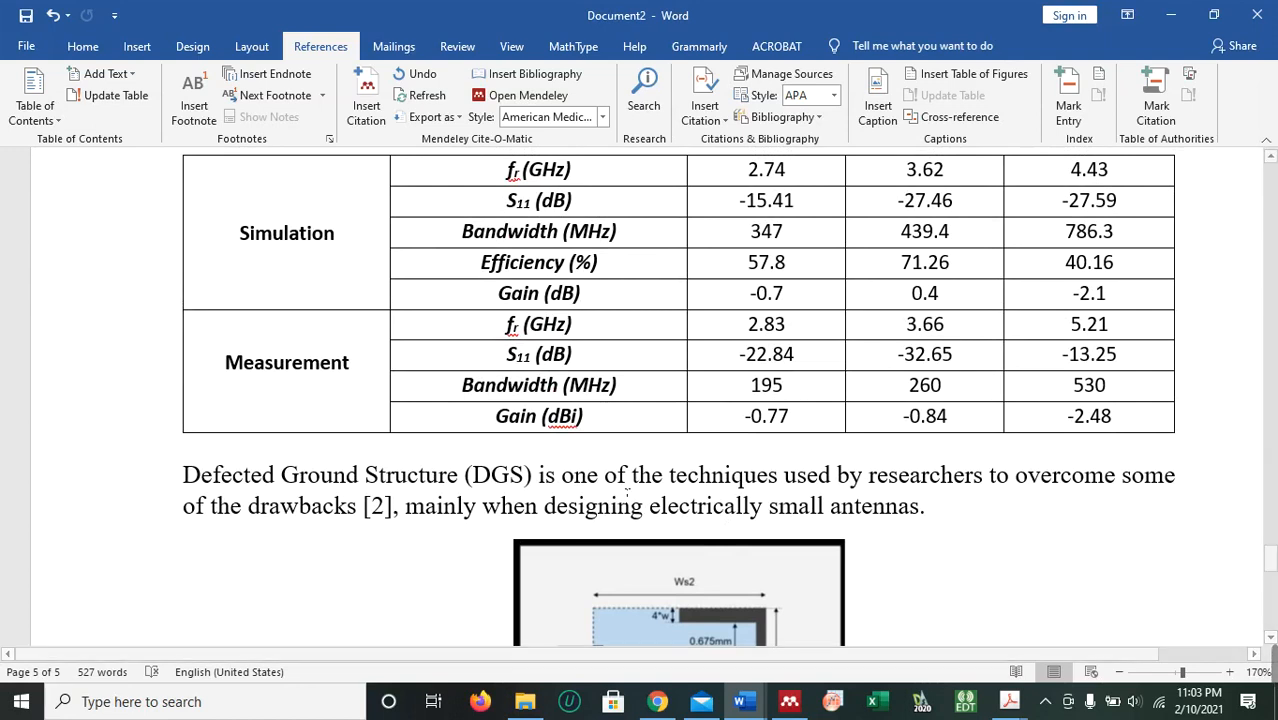
pyautogui.scroll(-10, 627, 491)
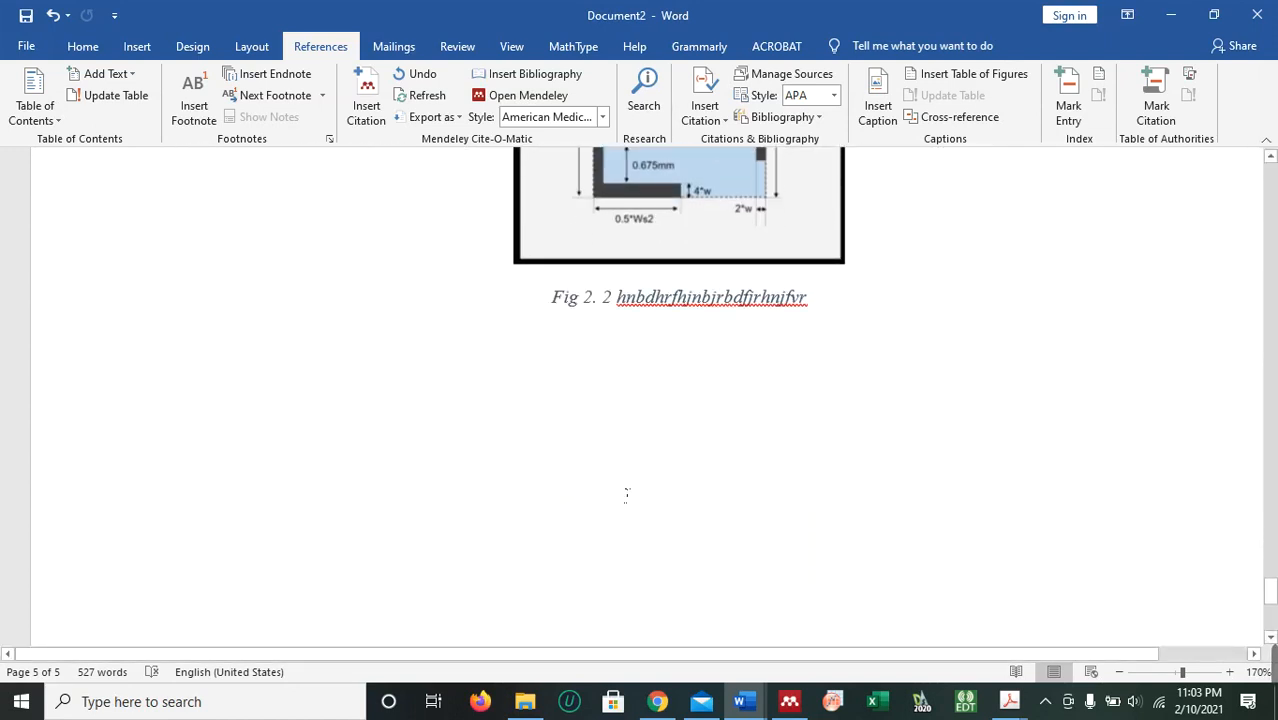
pyautogui.scroll(15, 627, 491)
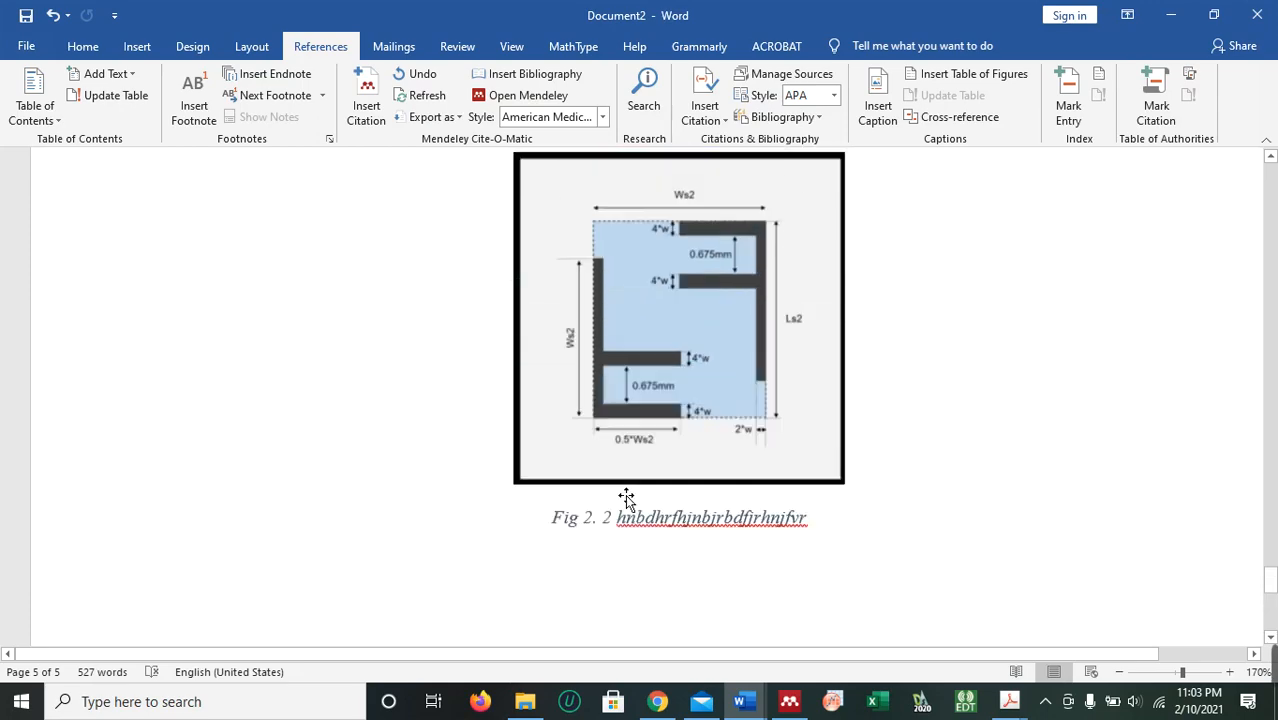
pyautogui.scroll(20, 675, 519)
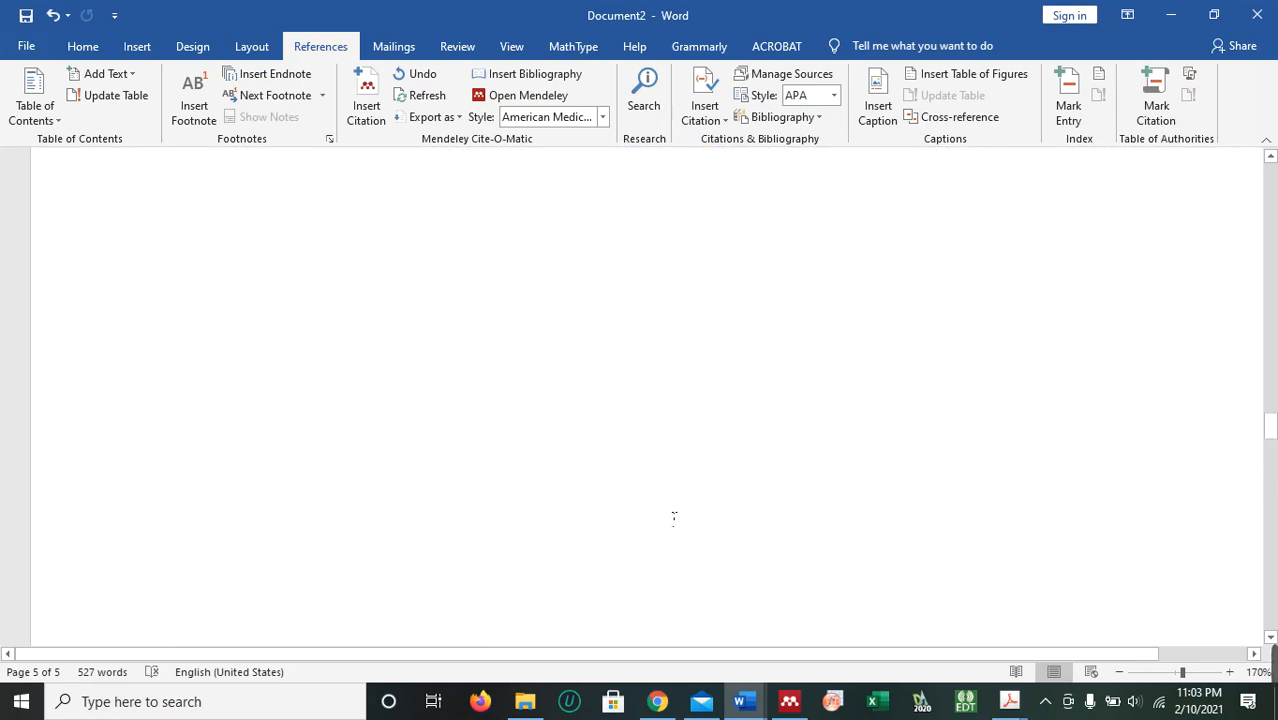
# Add a blank page at the start of the document and enter the heading "Liste des figures" with a new line below it.
pyautogui.scroll(15, 680, 518)
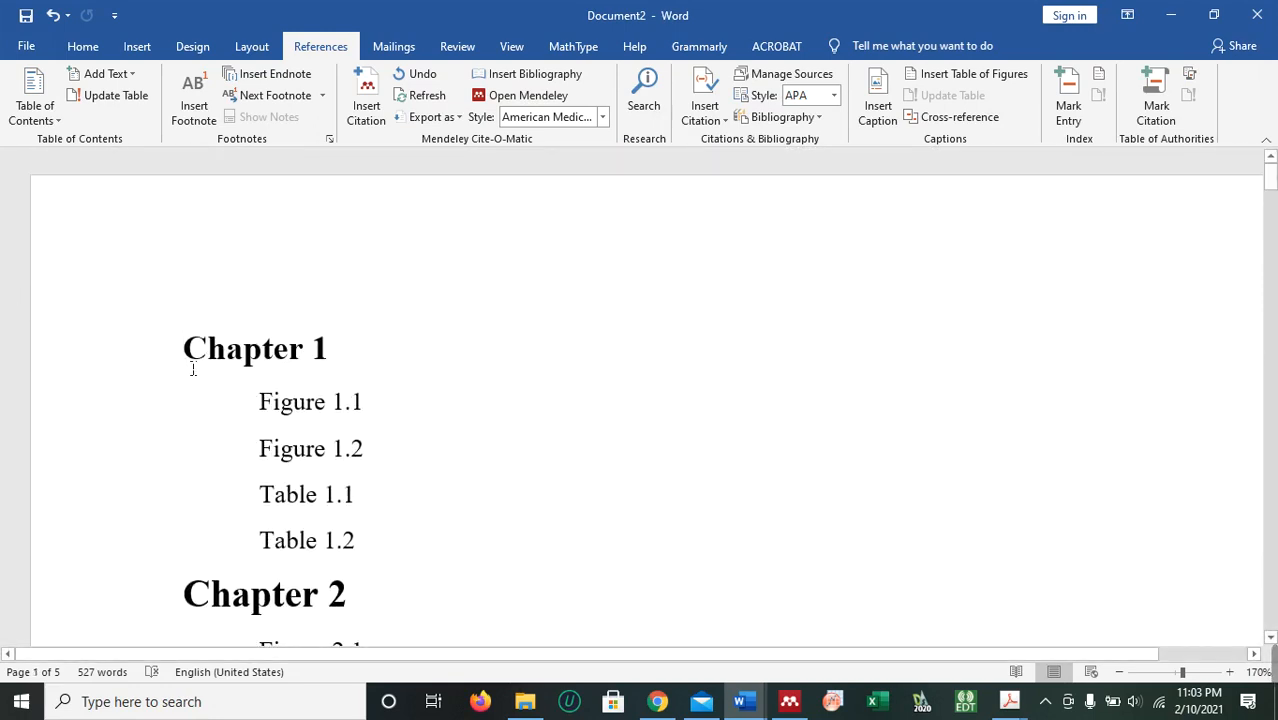
pyautogui.scroll(4, 191, 365)
pyautogui.scroll(2, 97, 331)
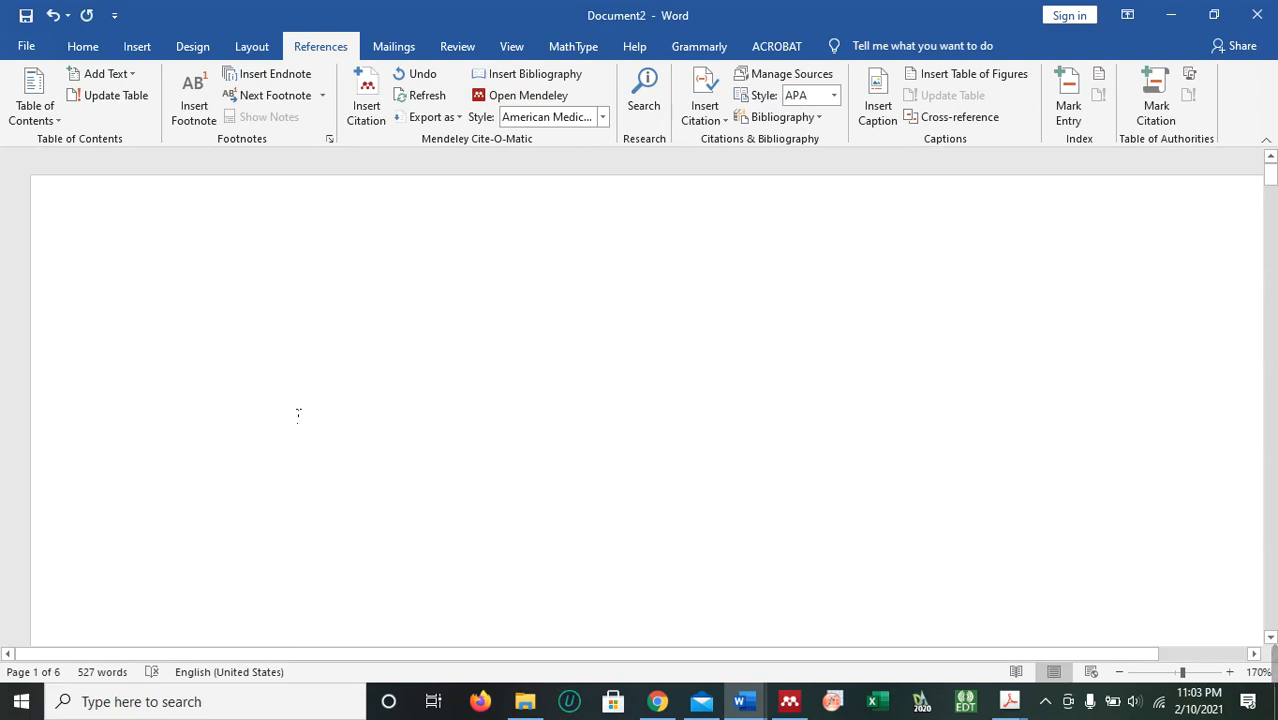
pyautogui.write('Lit')
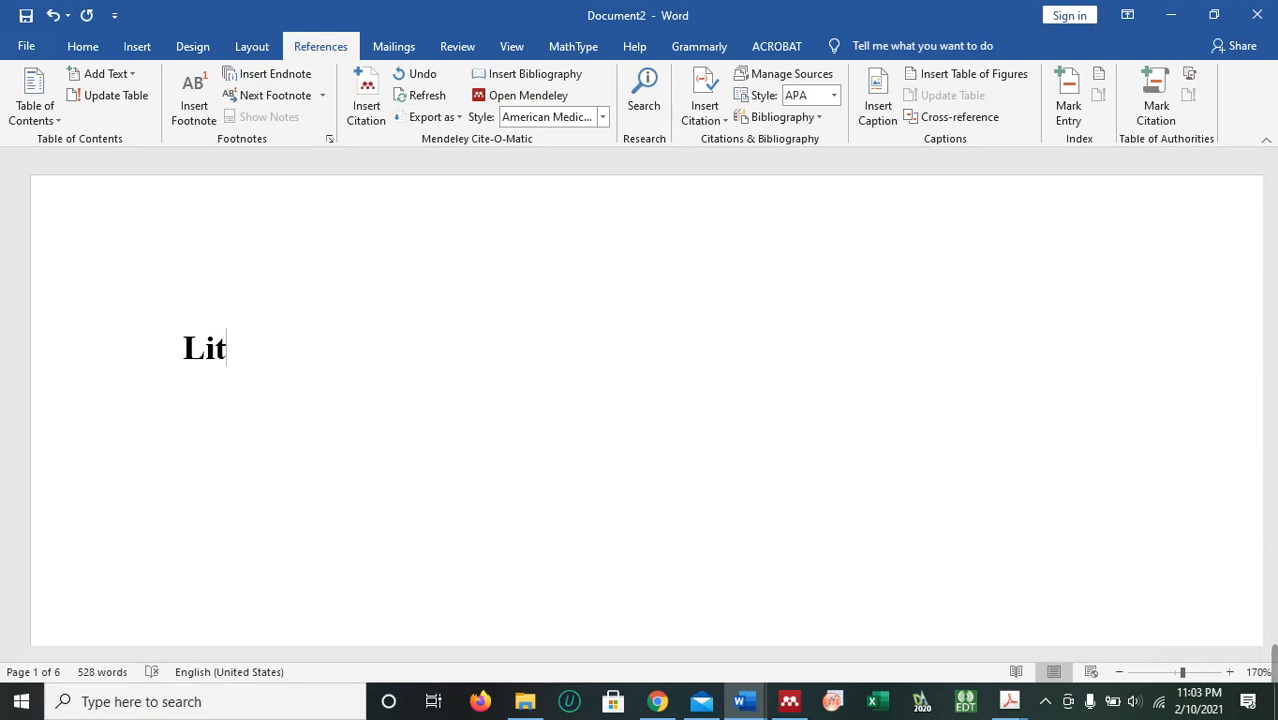
pyautogui.press('BackSpace')
pyautogui.write('ste de')
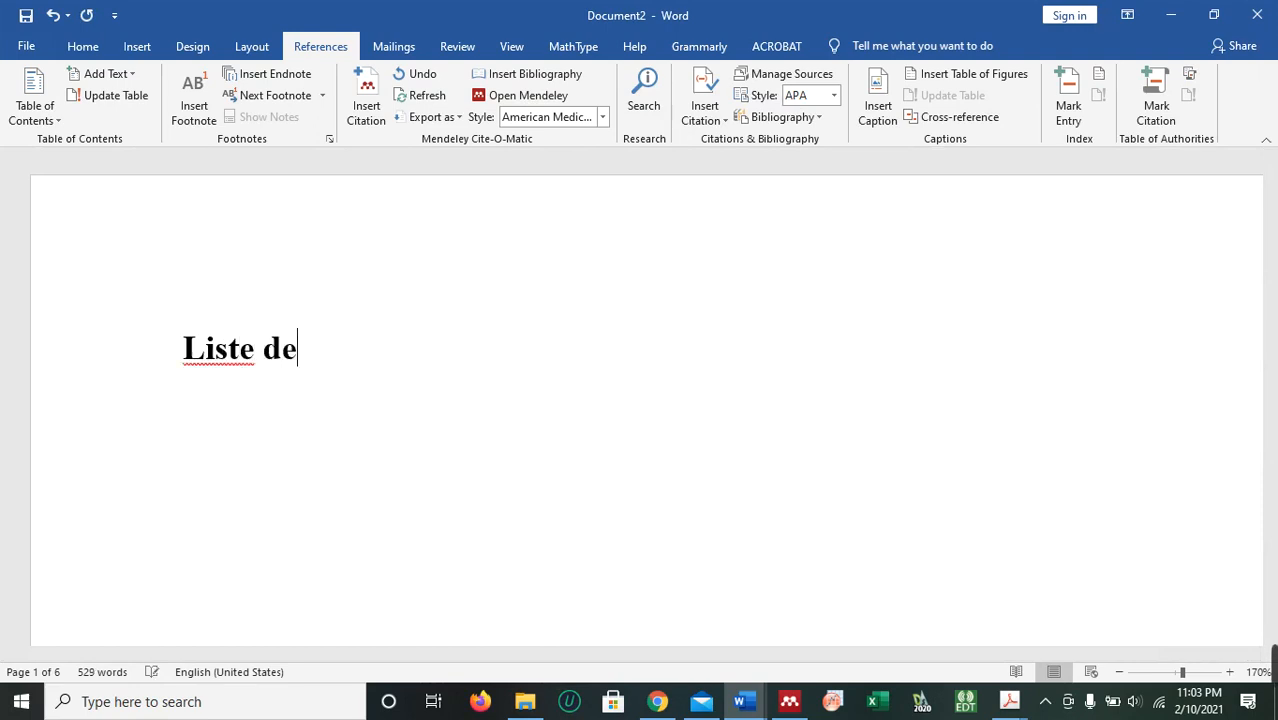
pyautogui.write('s fifu')
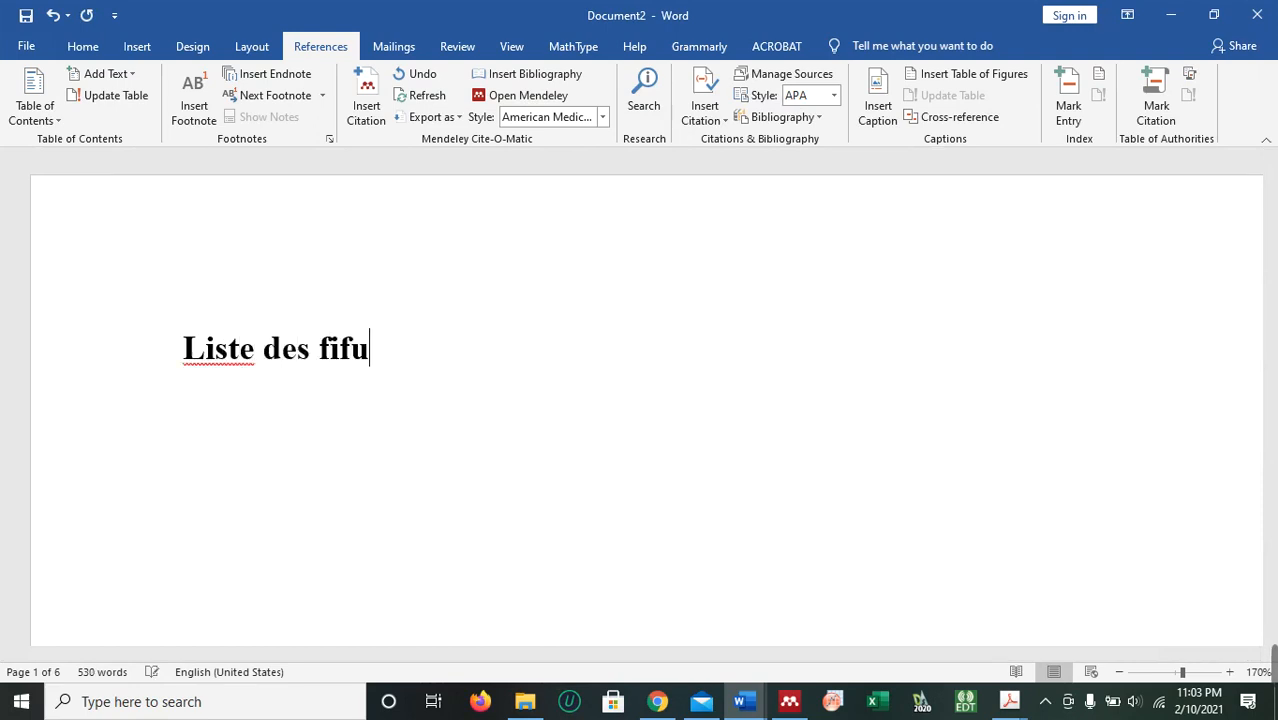
pyautogui.press('BackSpace')
pyautogui.press('BackSpace')
pyautogui.write('gures')
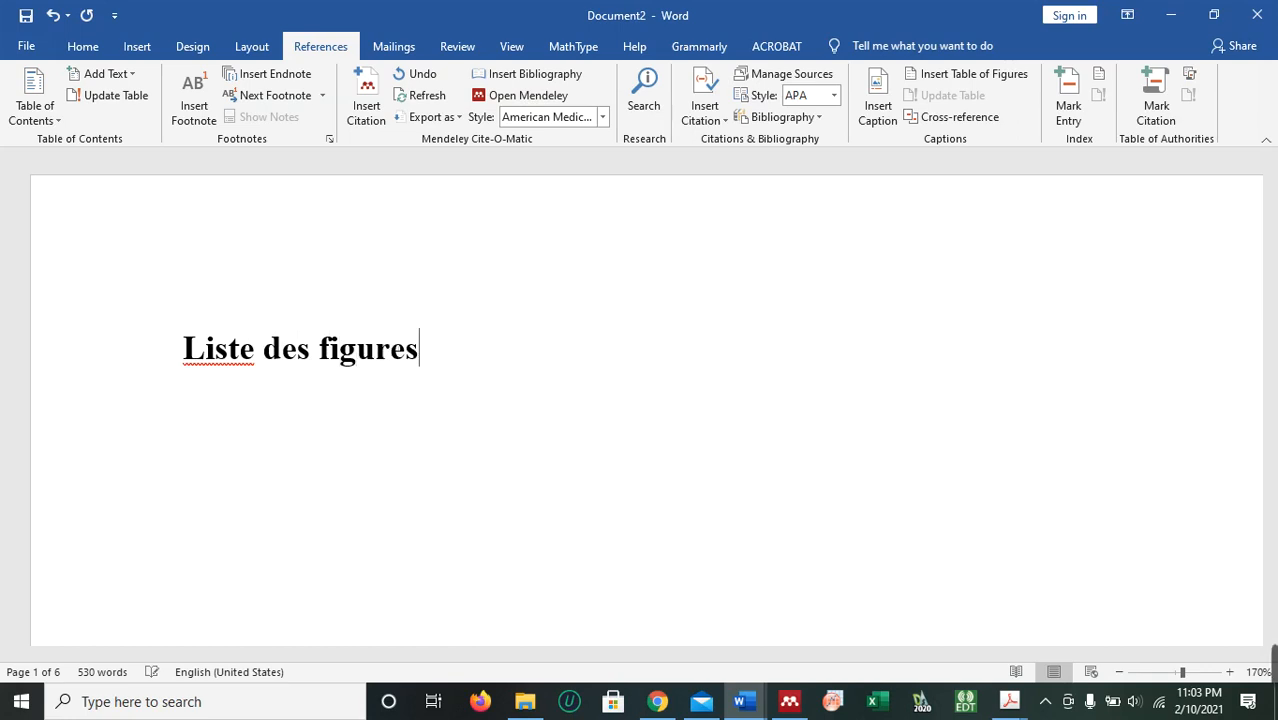
pyautogui.press('Return')
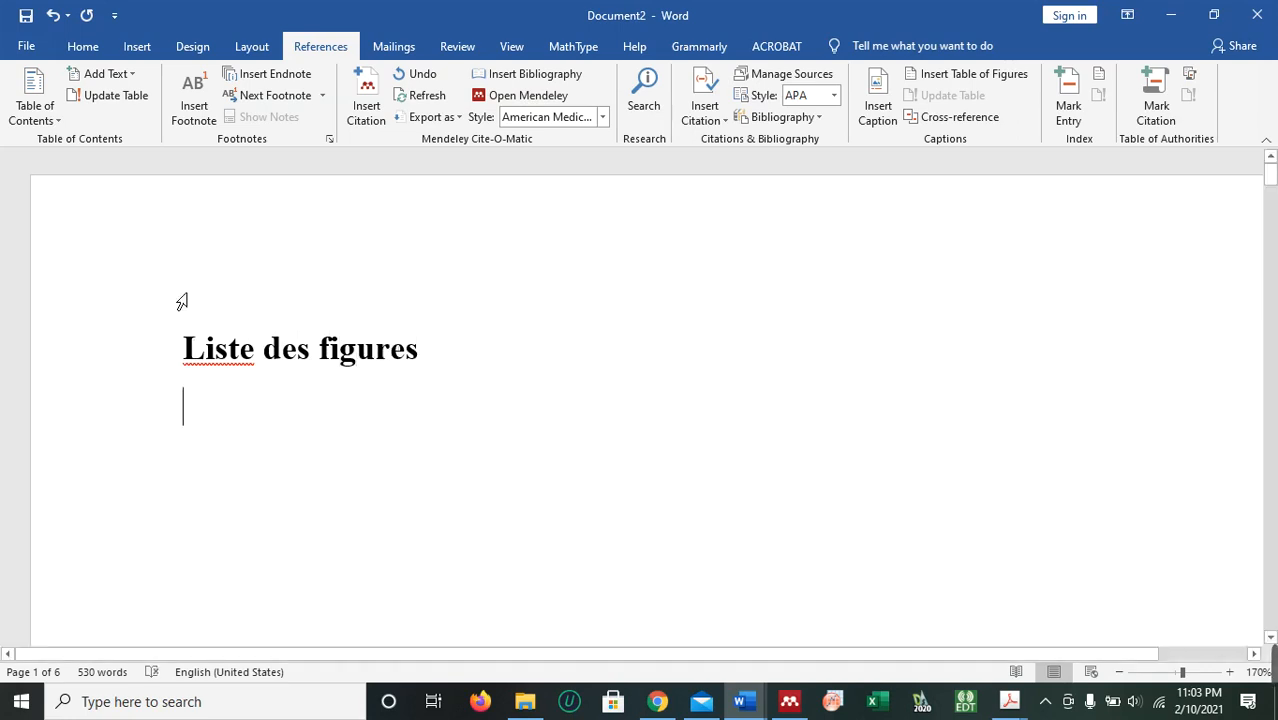
# Insert a table of figures below the heading for the caption label "Fig 1." with a dotted tab leader.
pyautogui.click(83, 46)
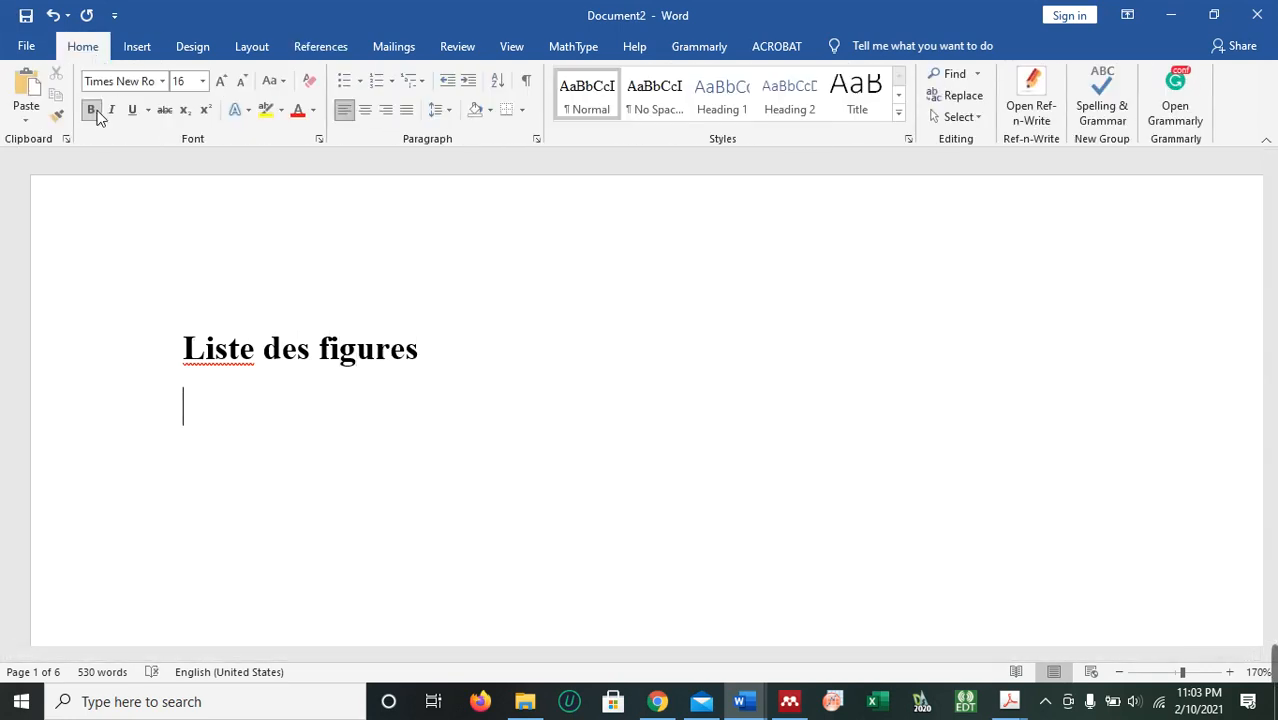
pyautogui.click(321, 44)
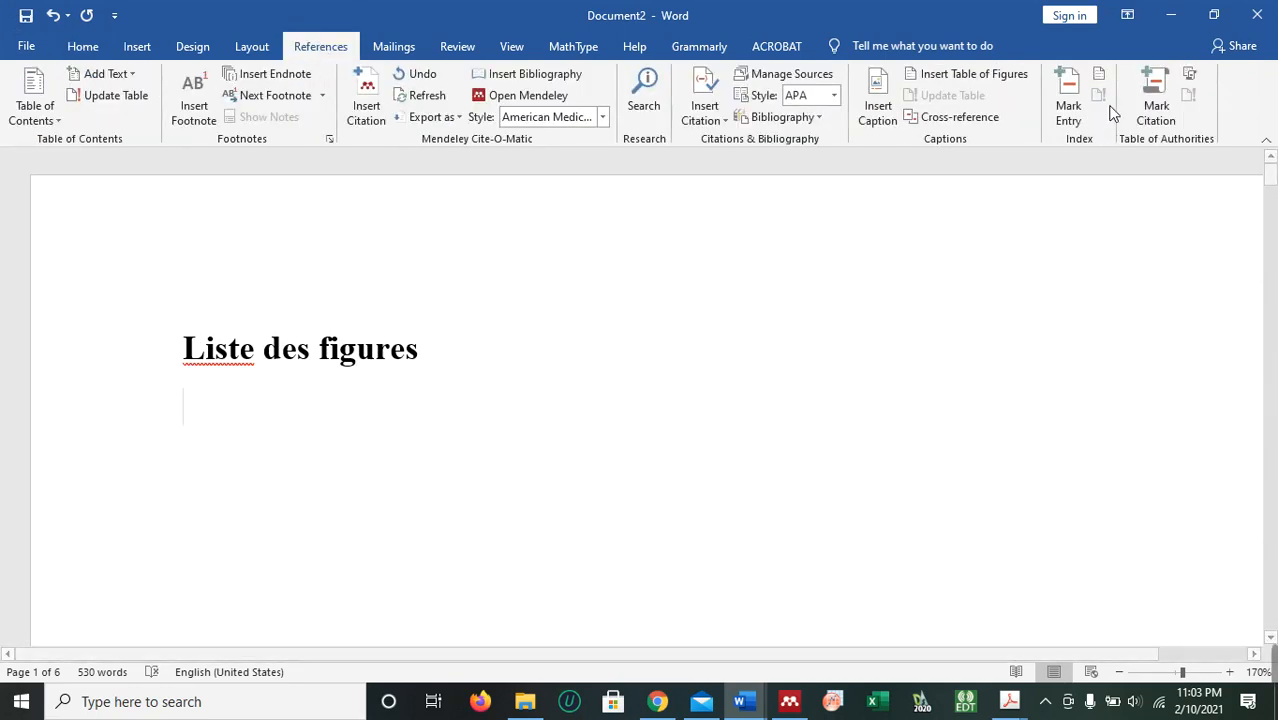
pyautogui.click(967, 77)
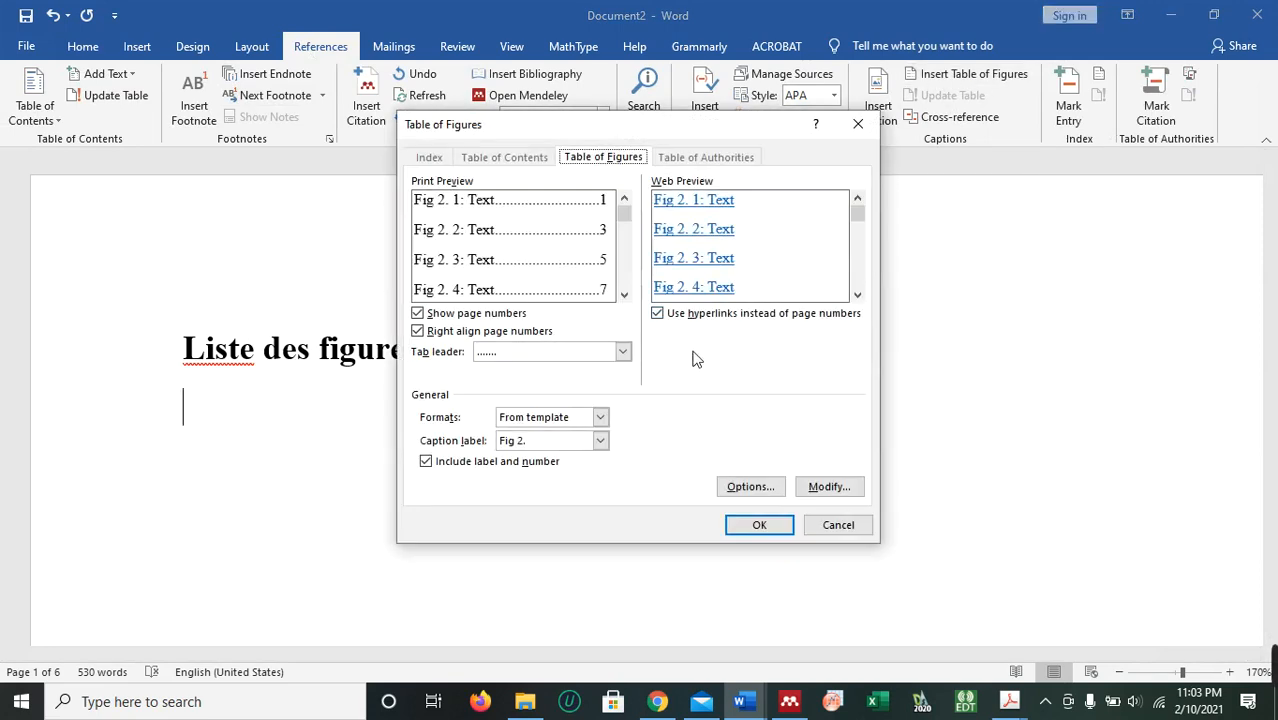
pyautogui.click(599, 442)
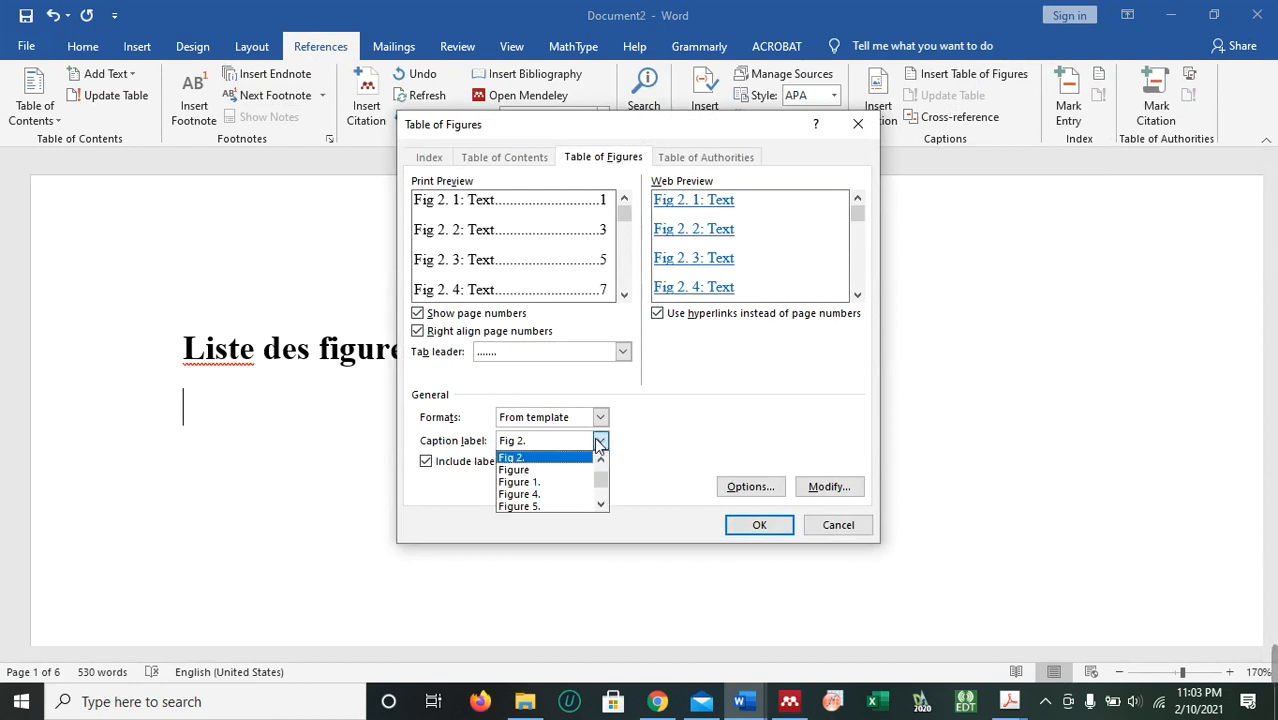
pyautogui.scroll(1, 604, 472)
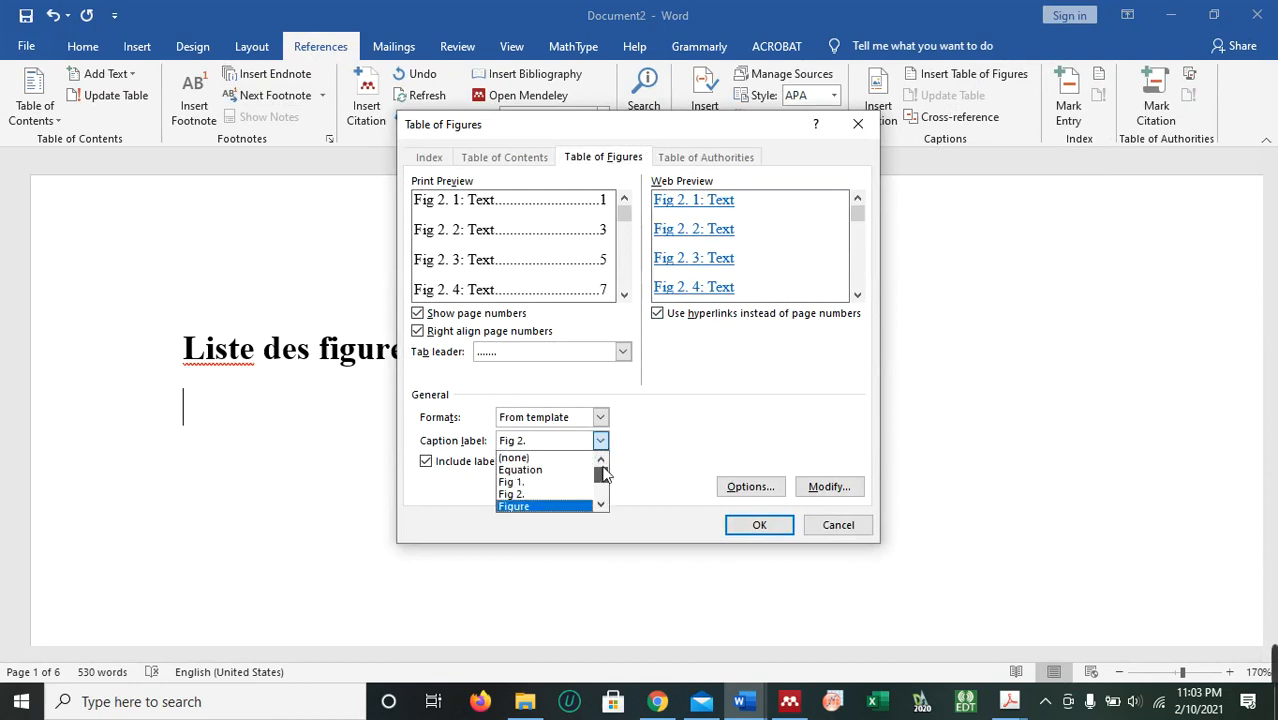
pyautogui.click(537, 481)
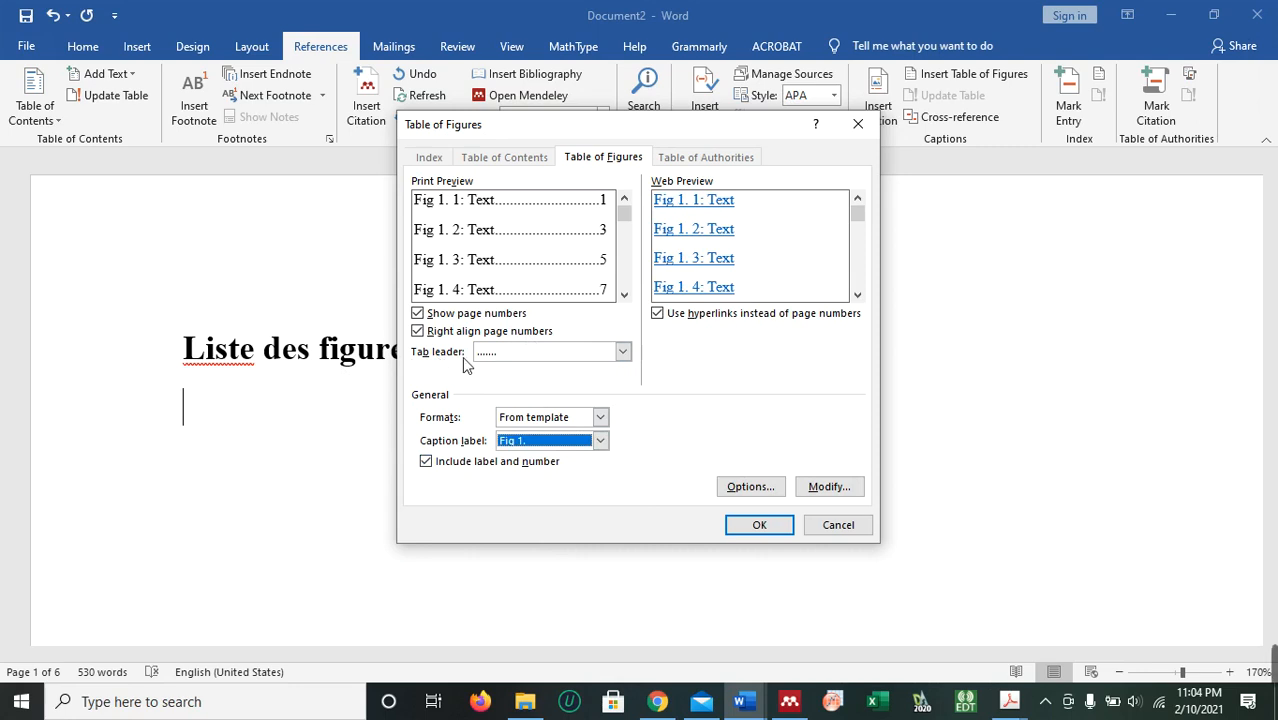
pyautogui.click(624, 352)
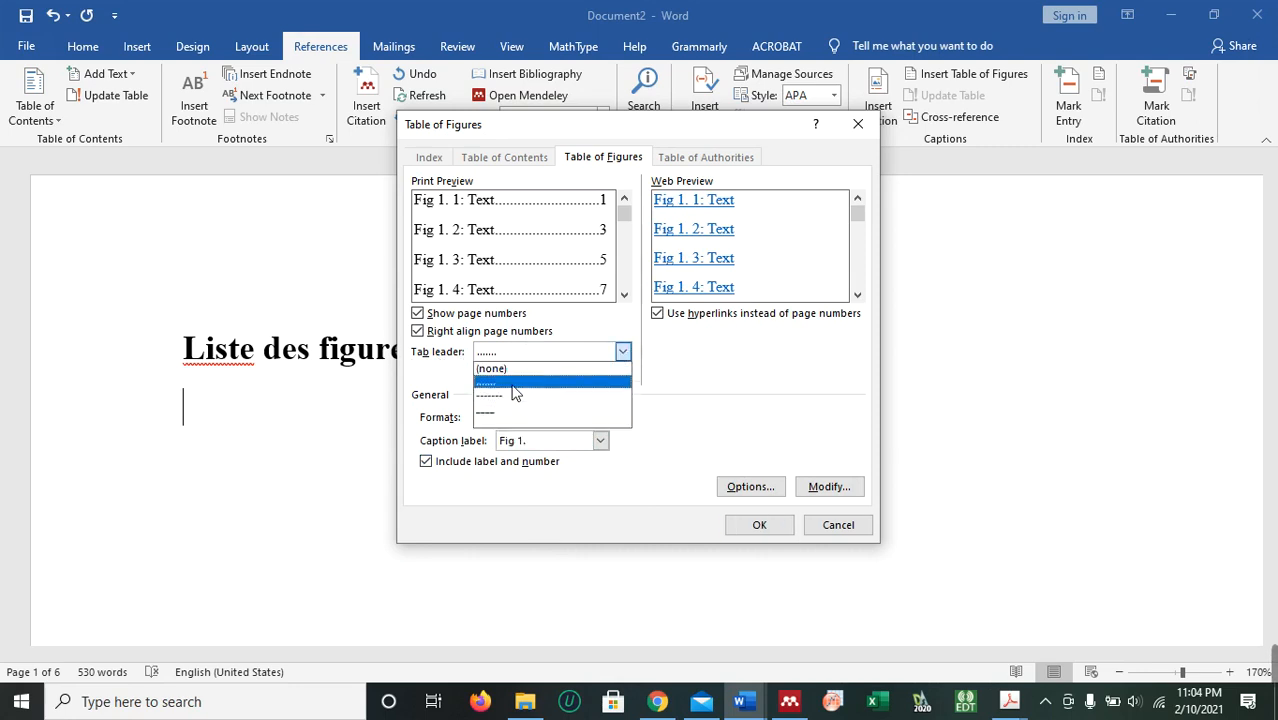
pyautogui.click(622, 381)
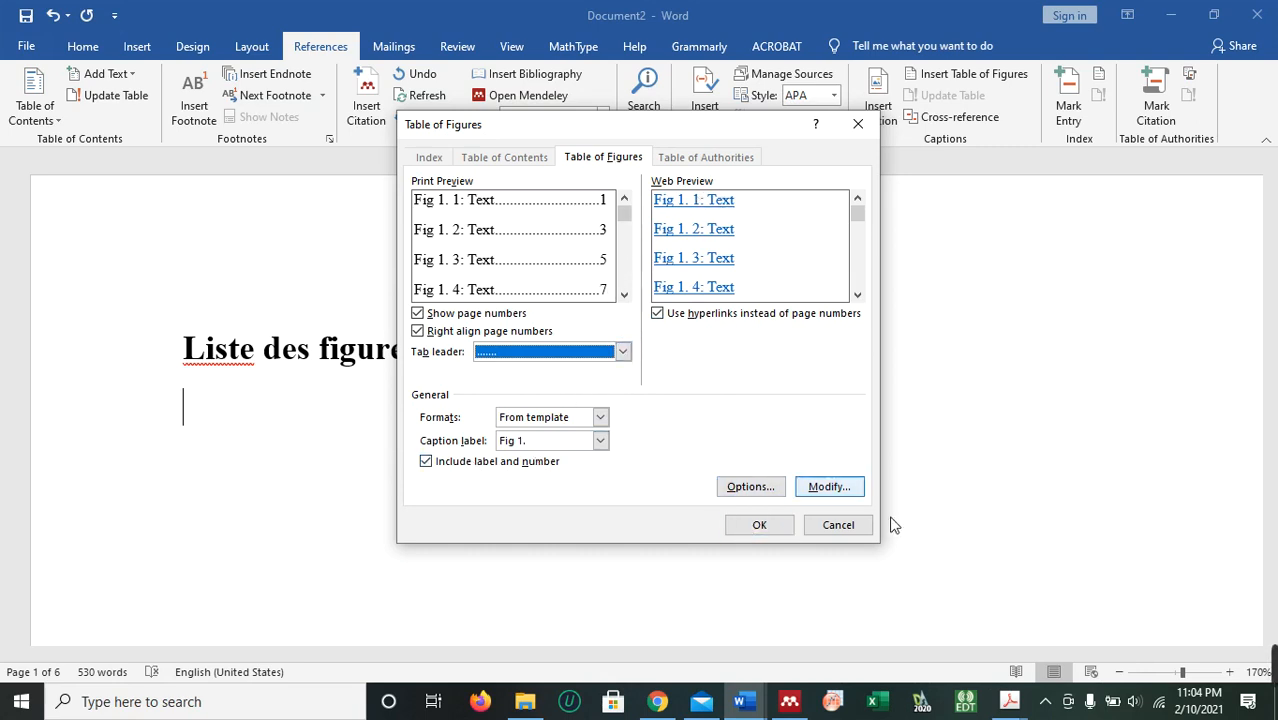
pyautogui.click(776, 527)
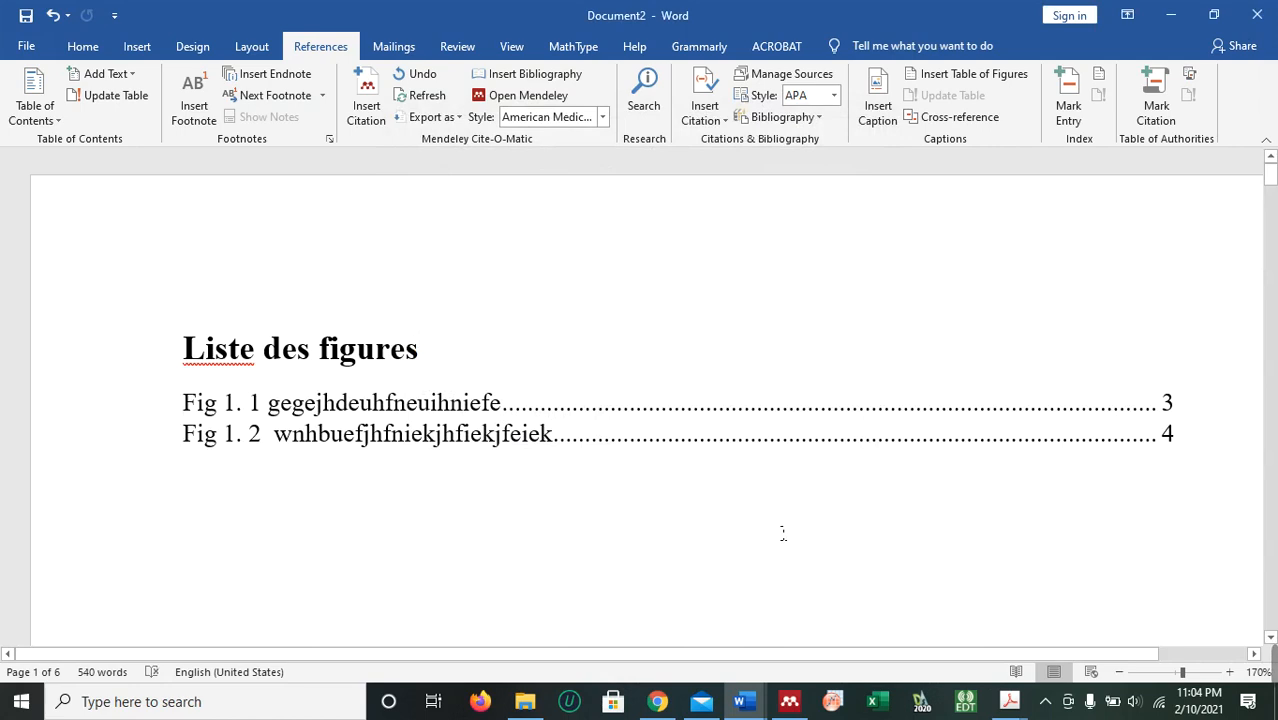
# Insert a second table of figures for the caption label "Fig 2." and remove the empty line between the two lists.
pyautogui.click(995, 88)
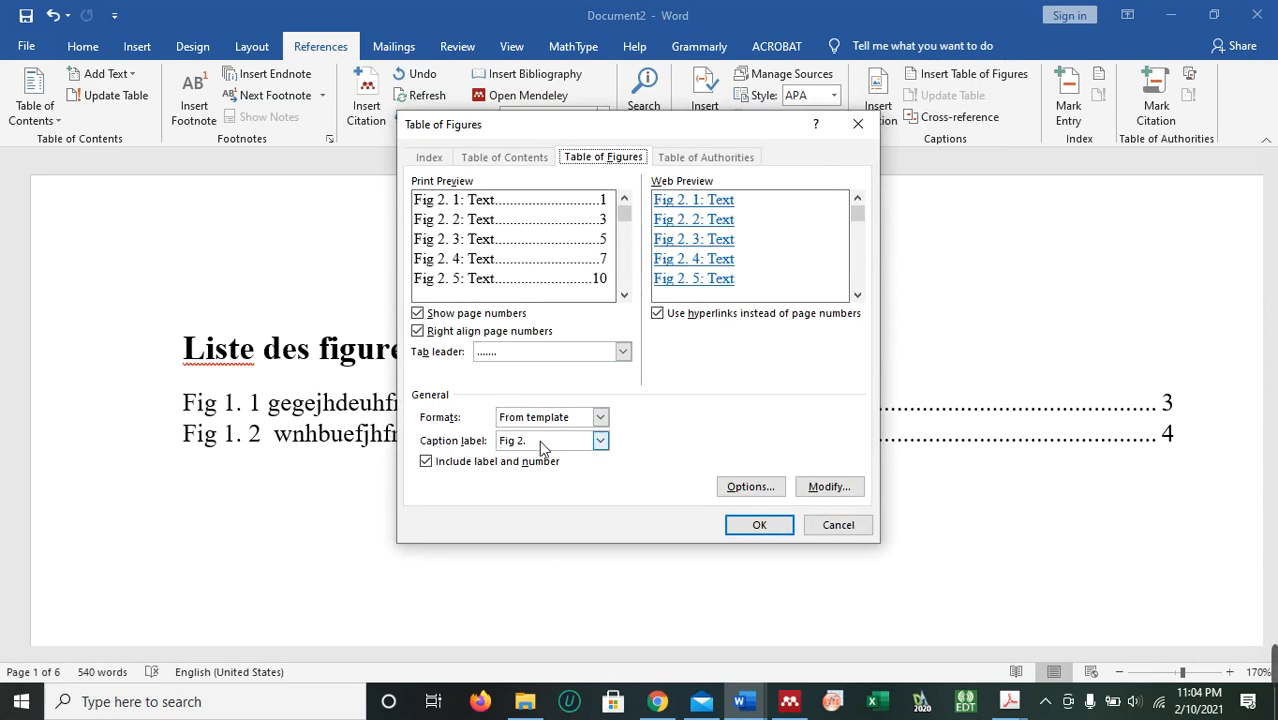
pyautogui.click(759, 525)
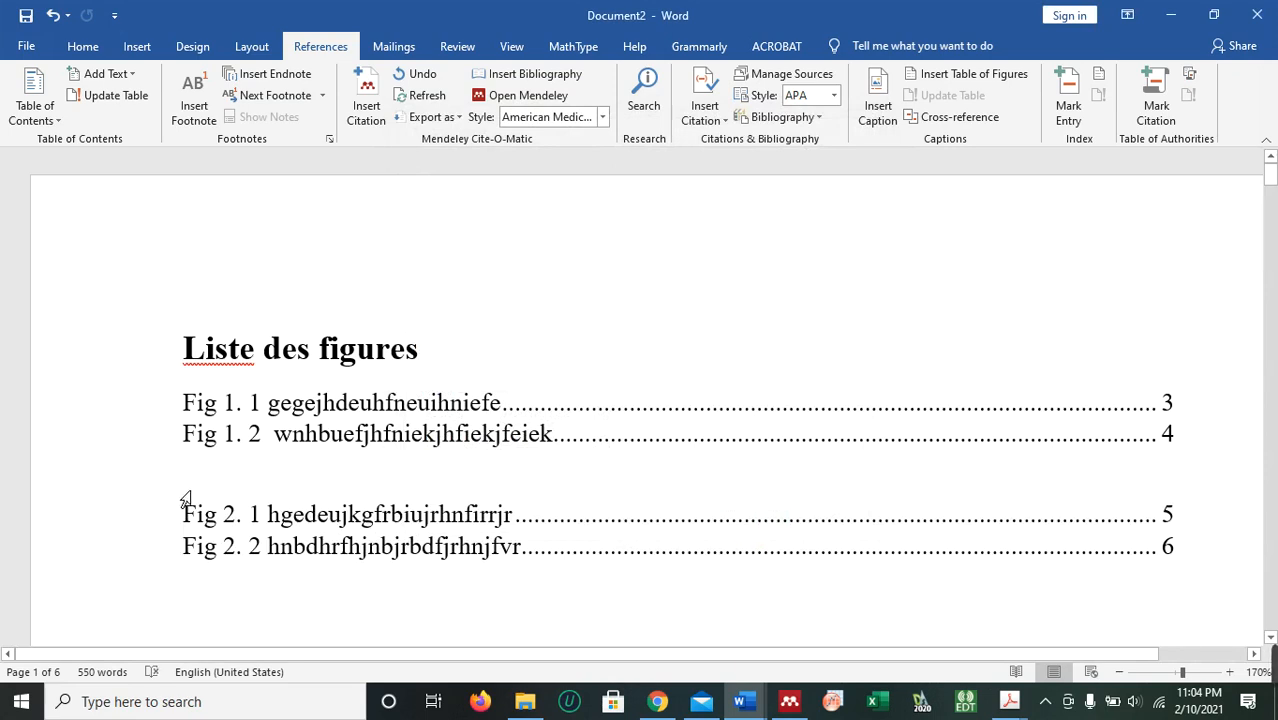
pyautogui.click(211, 503)
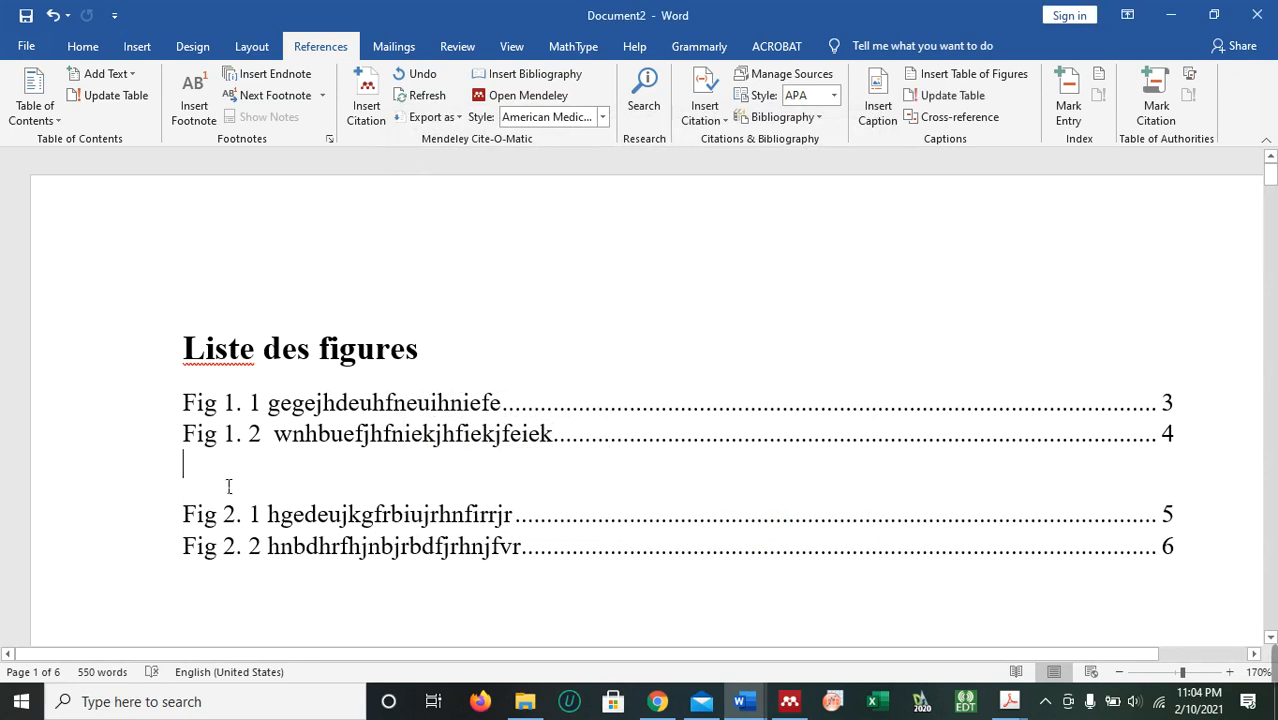
pyautogui.hotkey('shift', 'Up')
pyautogui.hotkey('shift', 'Up')
pyautogui.click(235, 495)
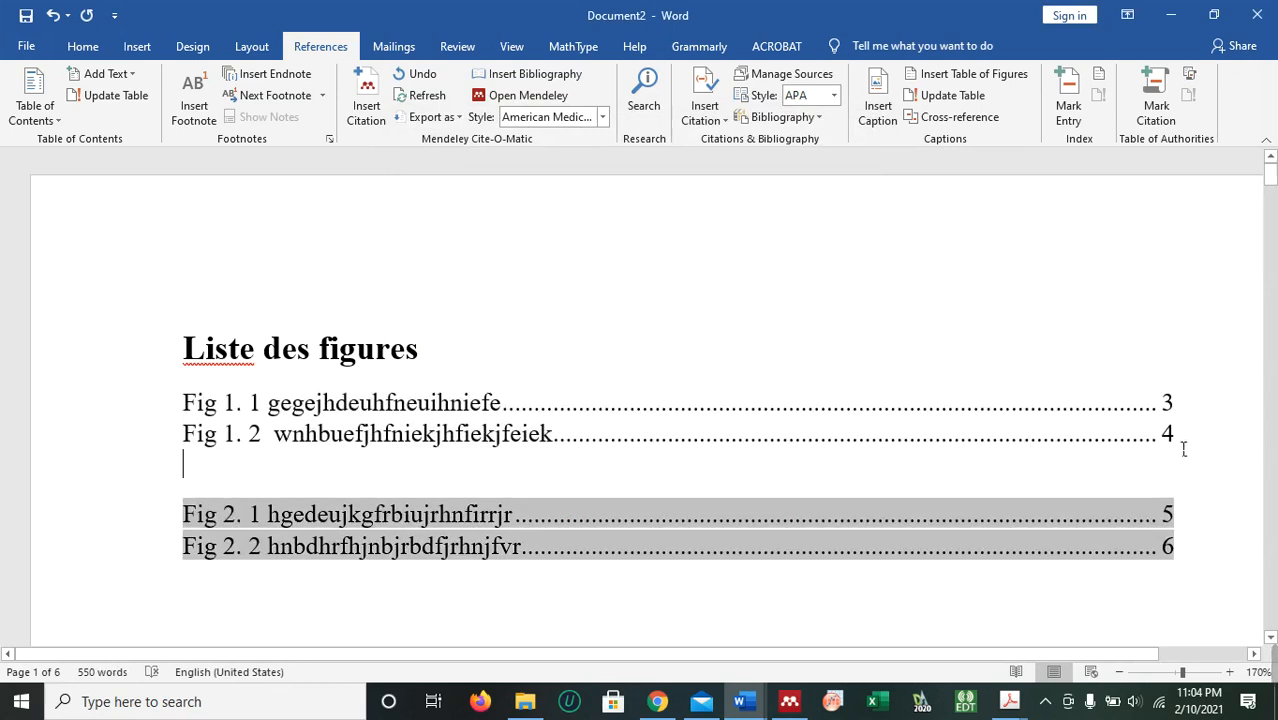
pyautogui.click(1183, 449)
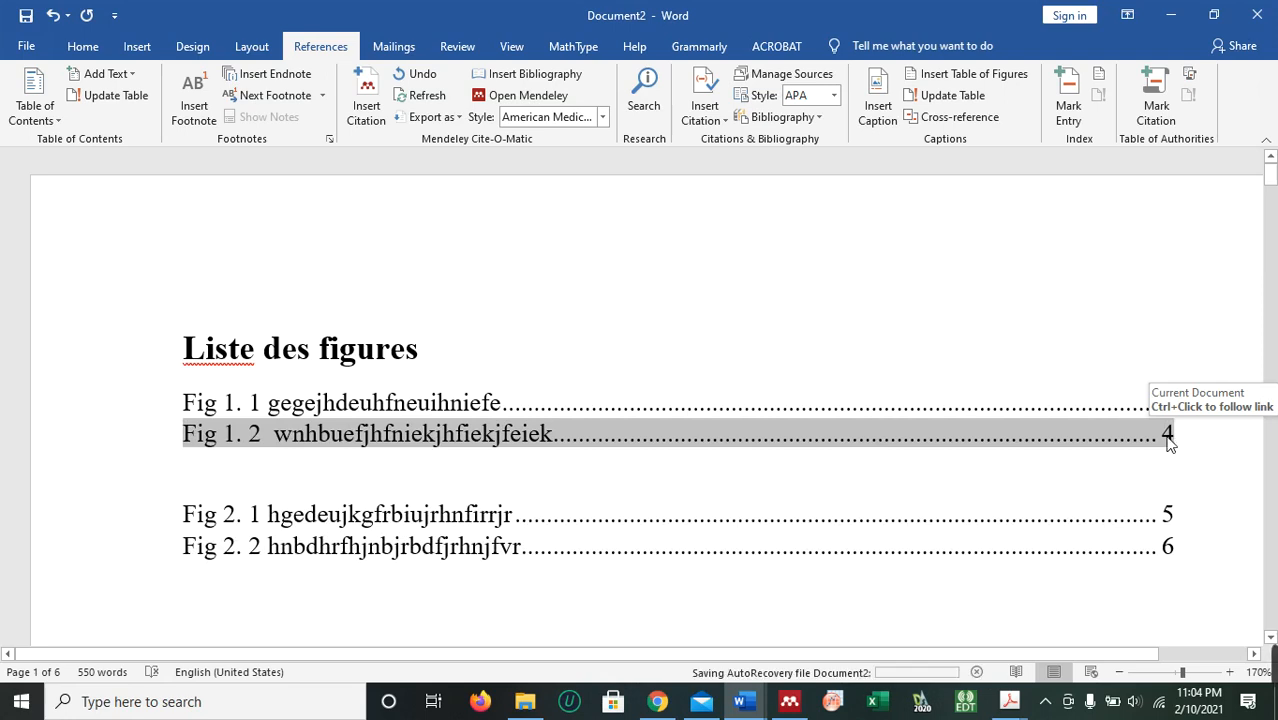
pyautogui.press('Delete')
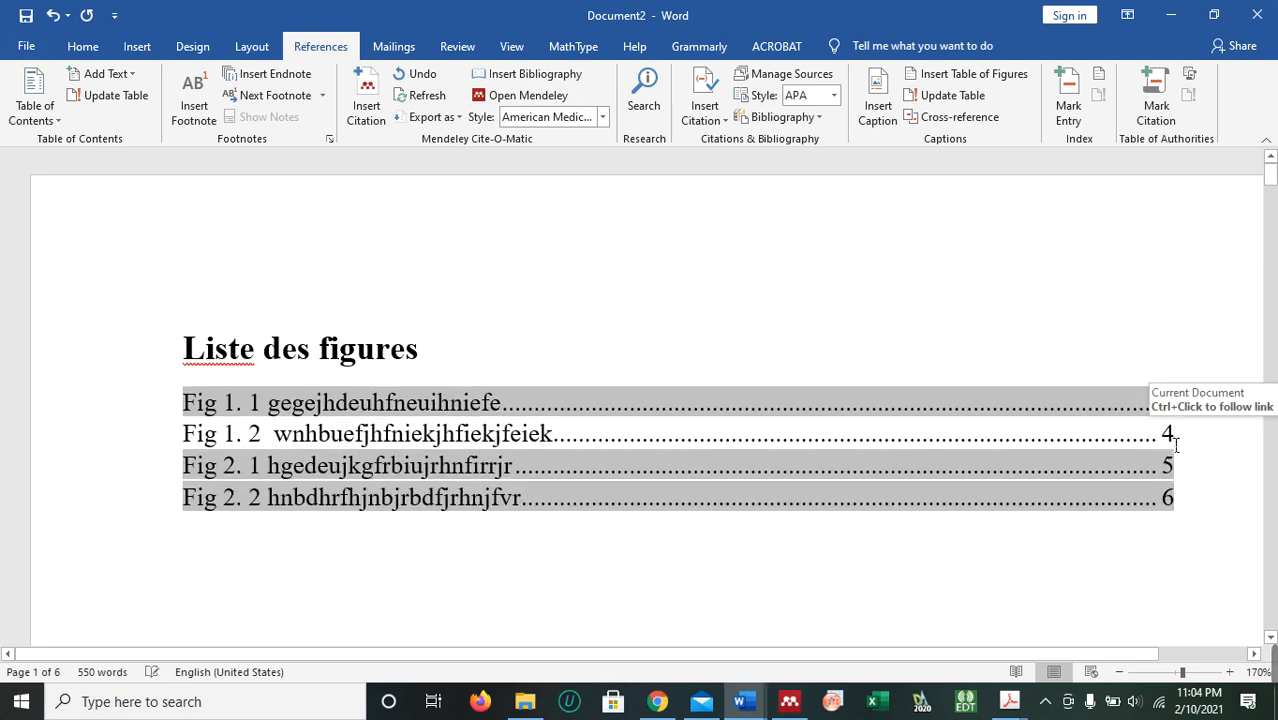
# Set the line spacing of all four entries in the list of figures to 1.5.
pyautogui.click(1194, 545)
pyautogui.moveTo(1190, 502); pyautogui.dragTo(200, 400)
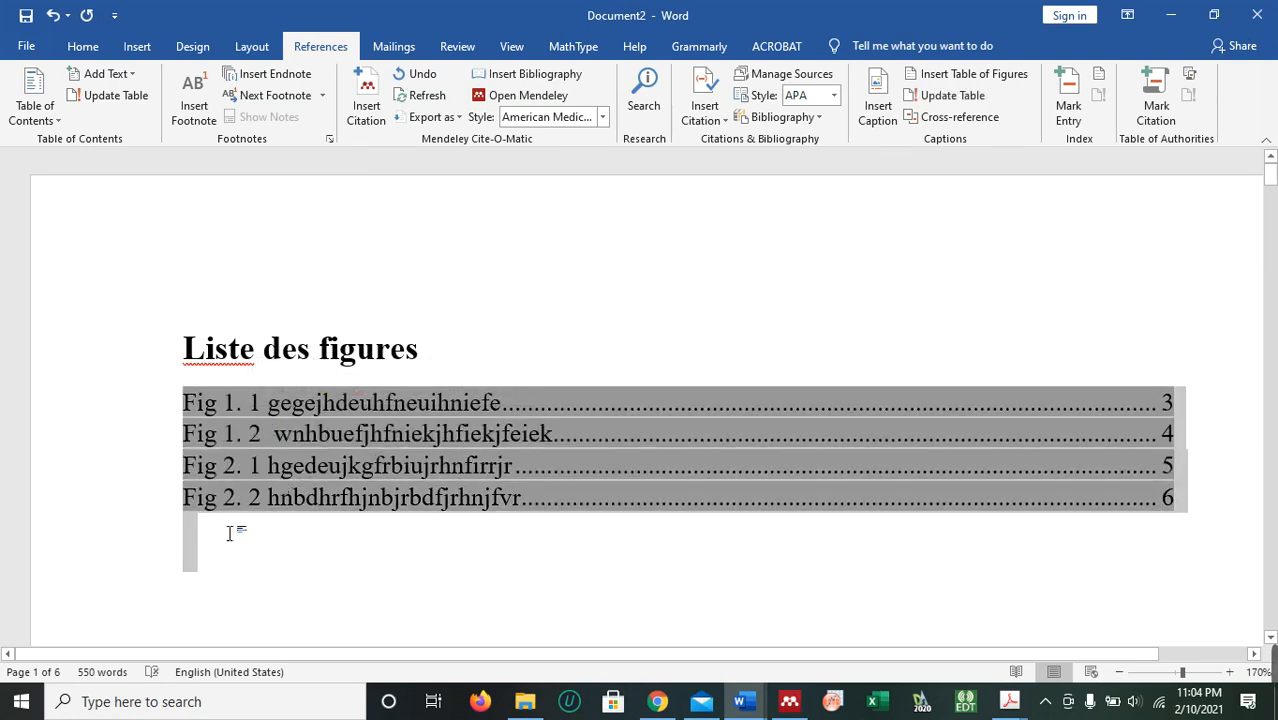
pyautogui.click(230, 533)
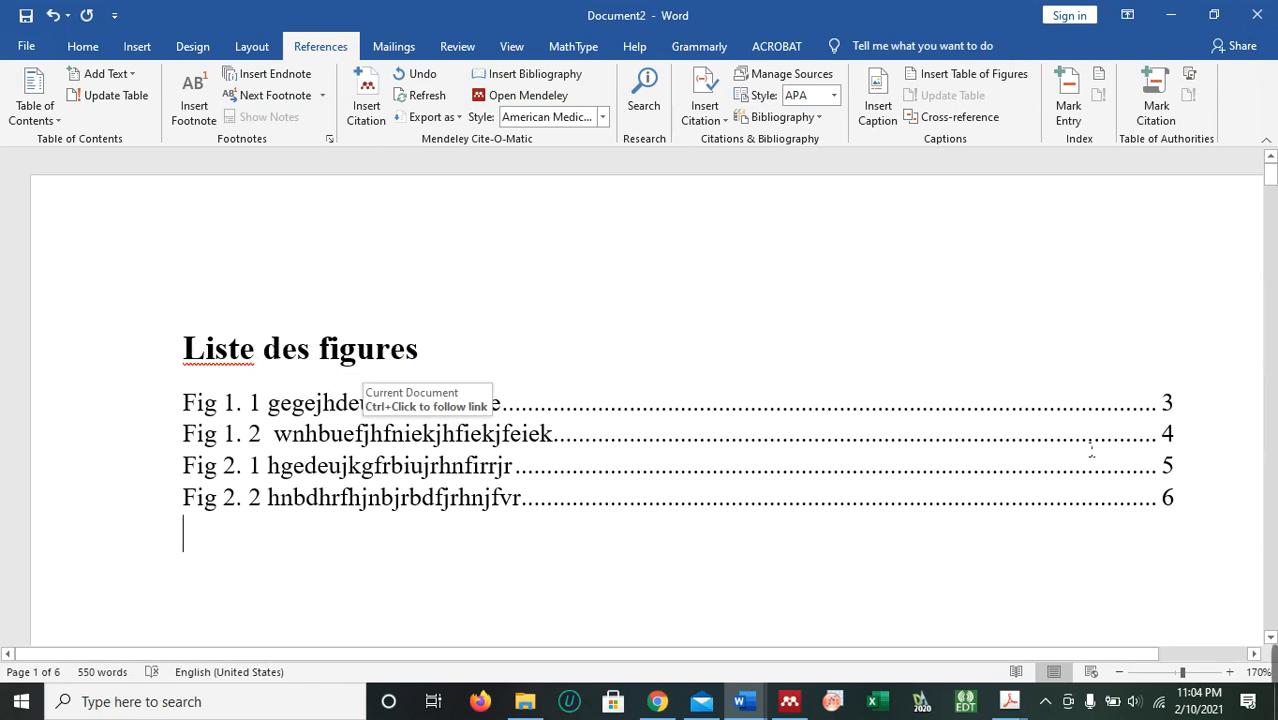
pyautogui.moveTo(1198, 513); pyautogui.dragTo(160, 447)
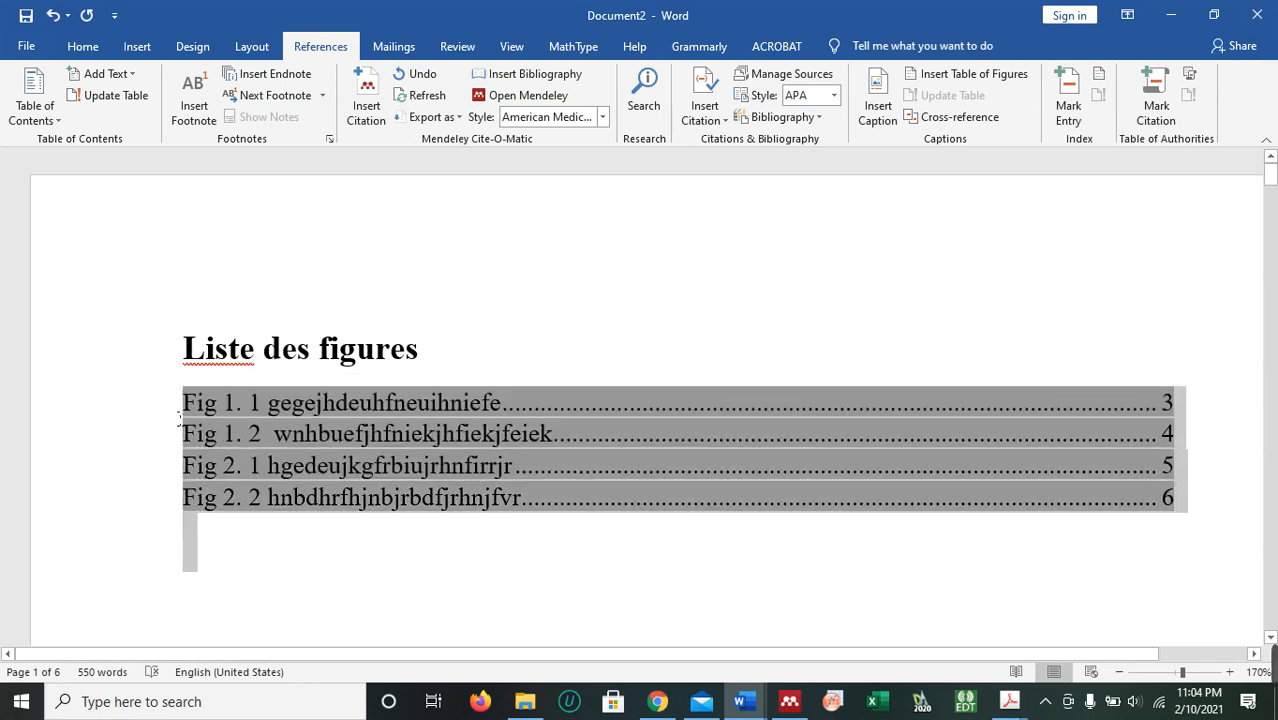
pyautogui.click(83, 46)
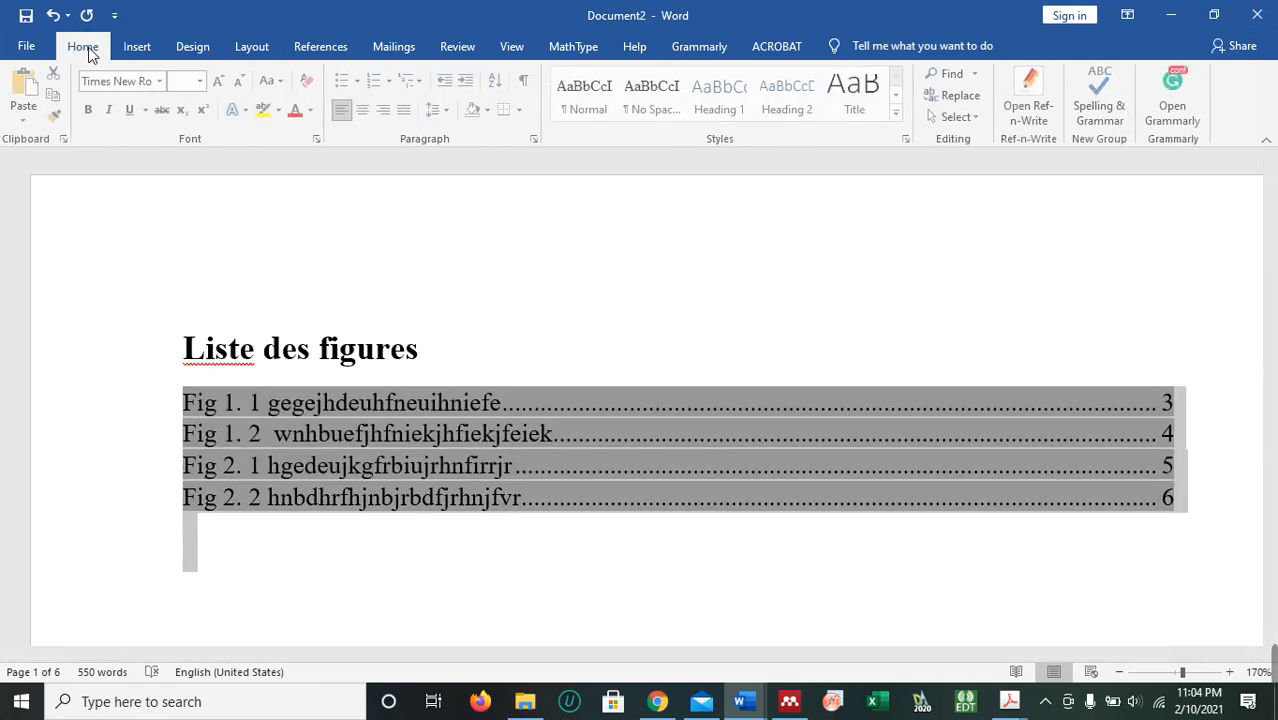
pyautogui.click(435, 110)
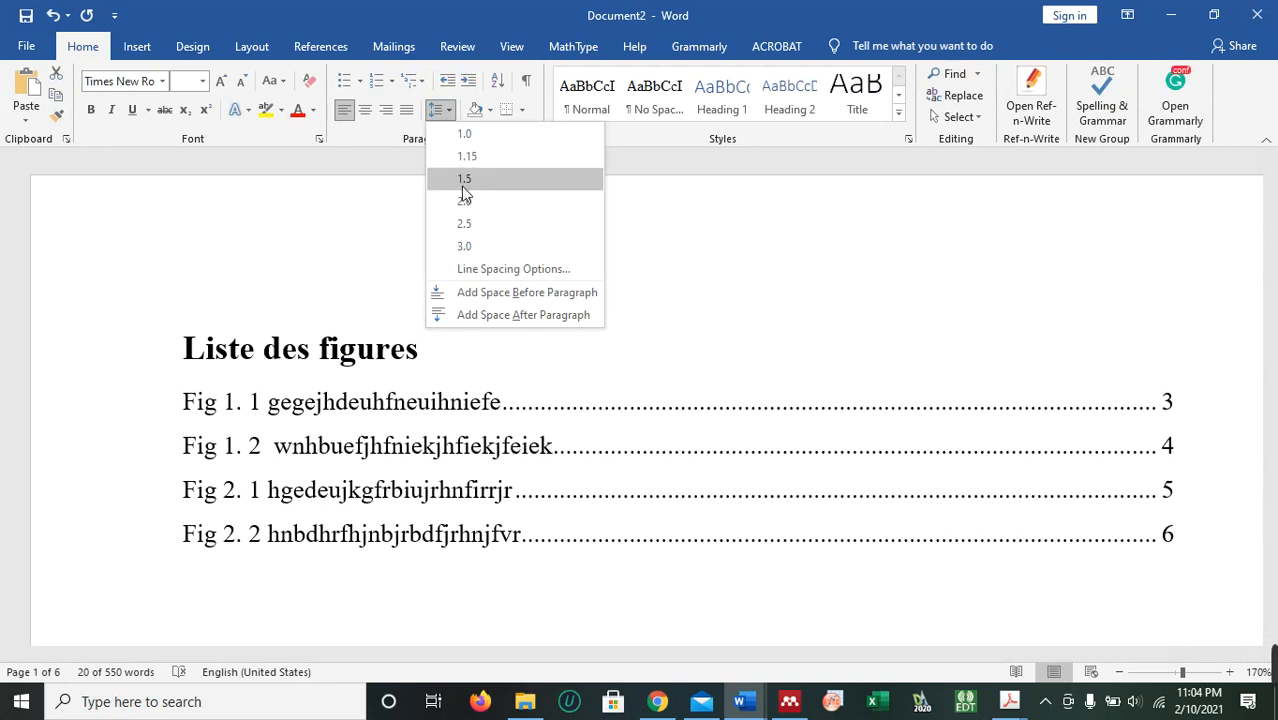
pyautogui.click(463, 180)
pyautogui.click(559, 562)
# Enter the bold heading "Liste des tableaux" below the list of figures, with one new line under it.
pyautogui.scroll(-2, 562, 562)
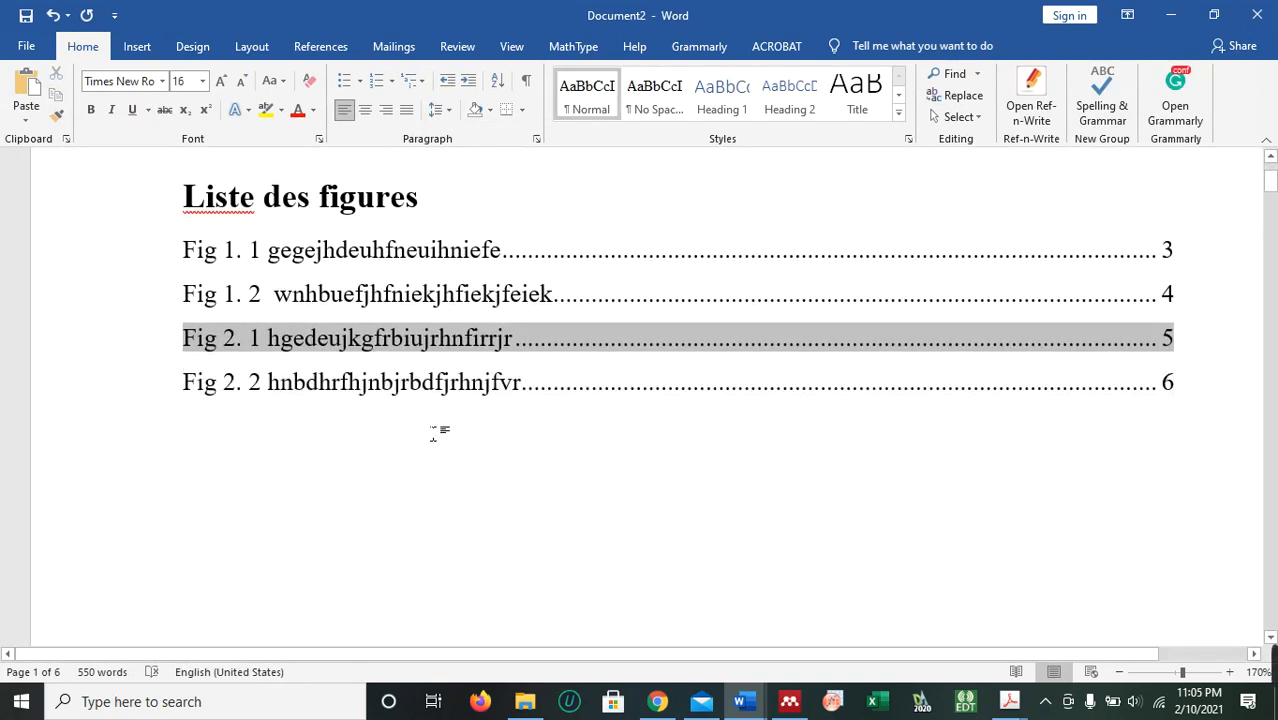
pyautogui.click(419, 499)
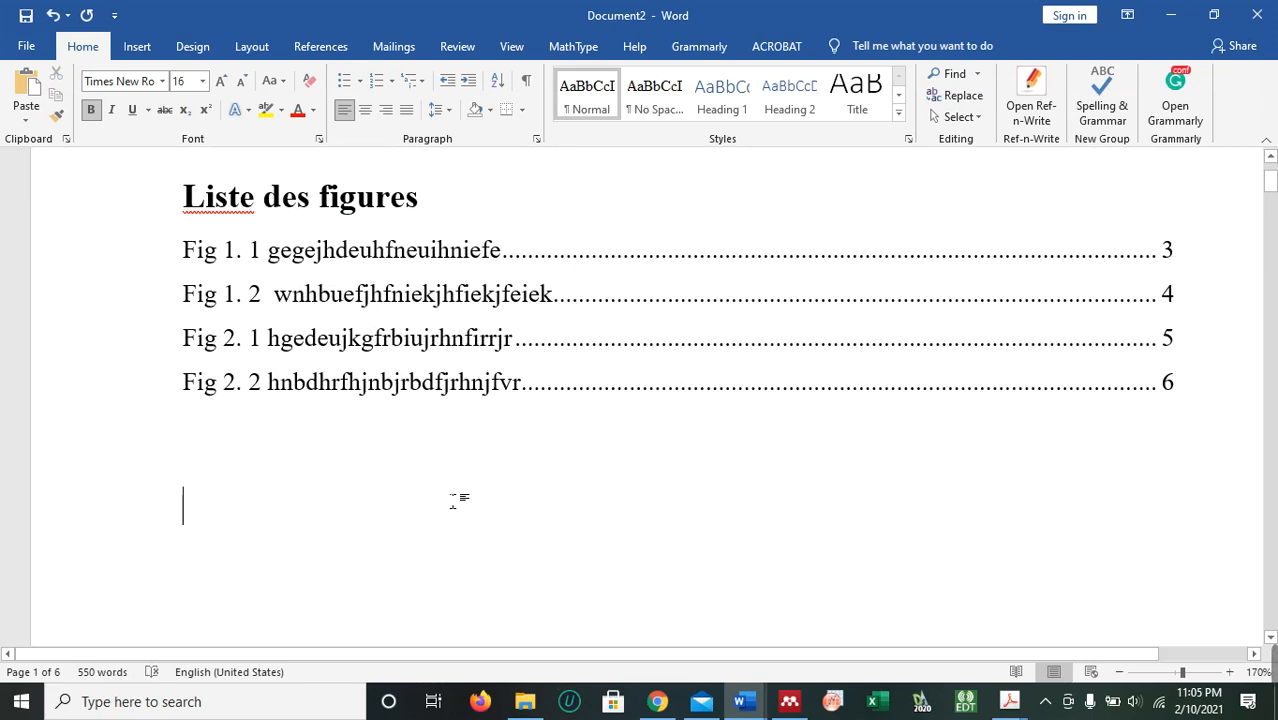
pyautogui.write('Liste ')
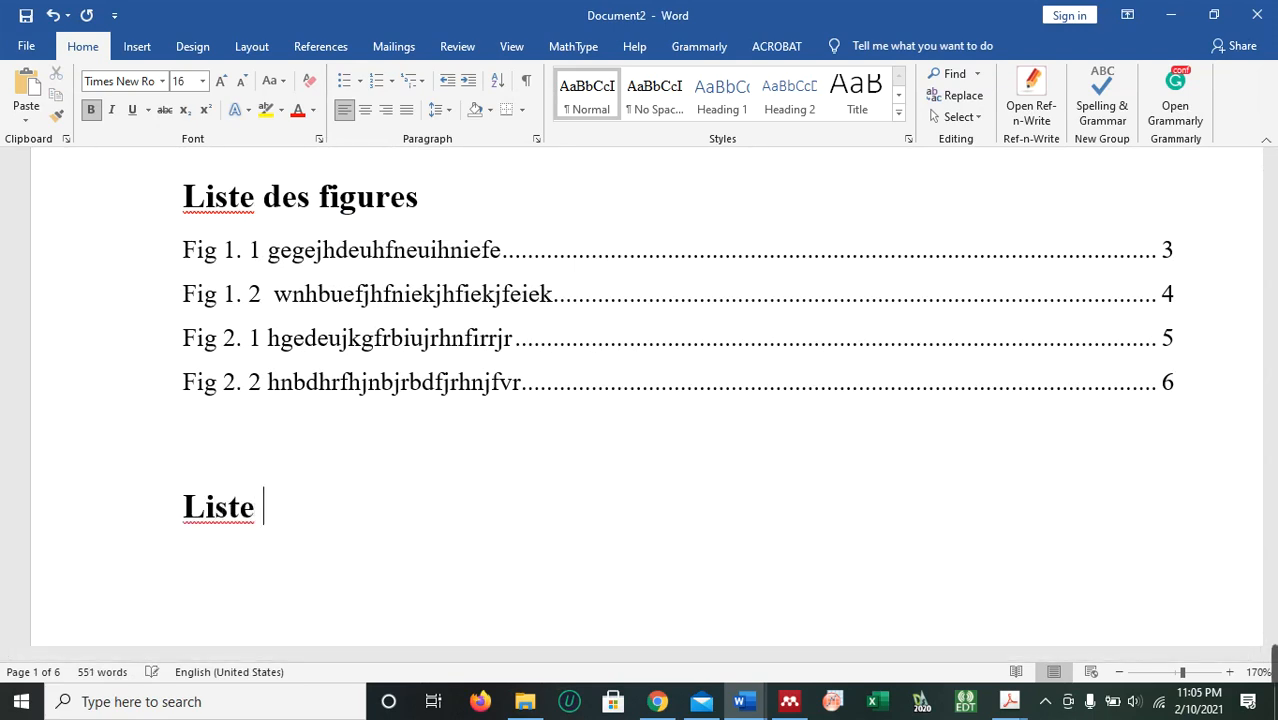
pyautogui.write('des t')
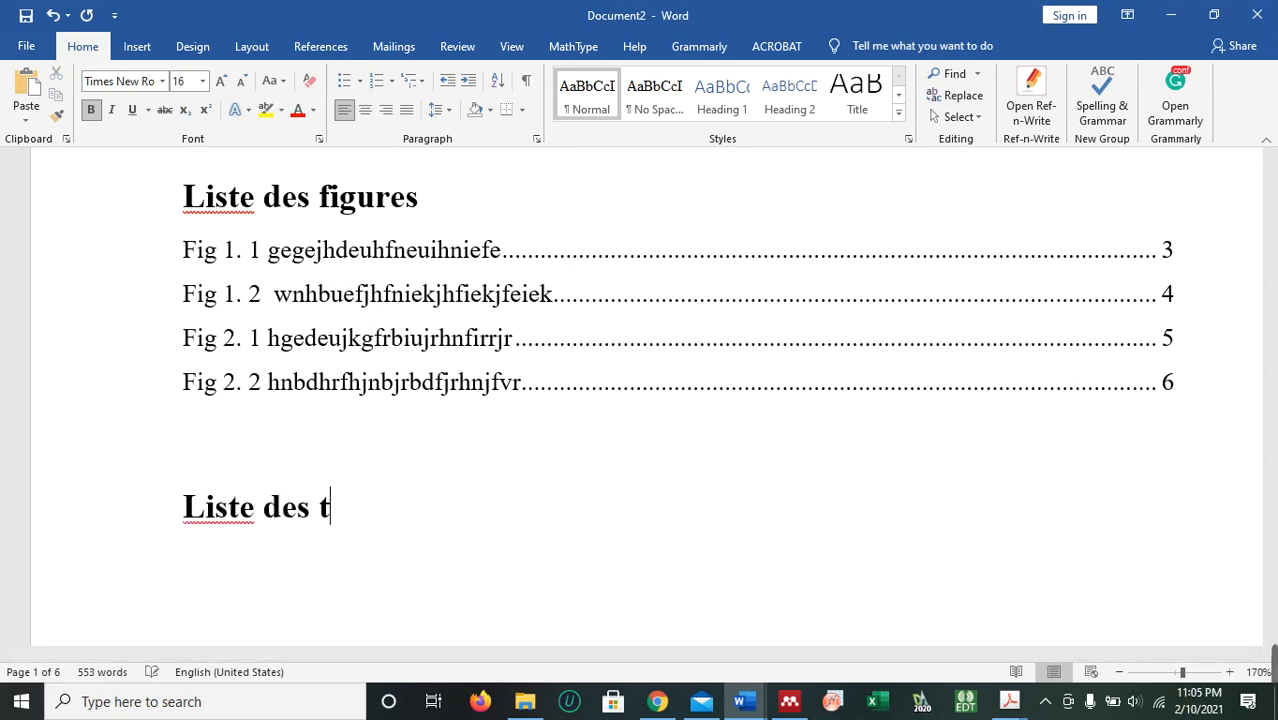
pyautogui.write('ableaus')
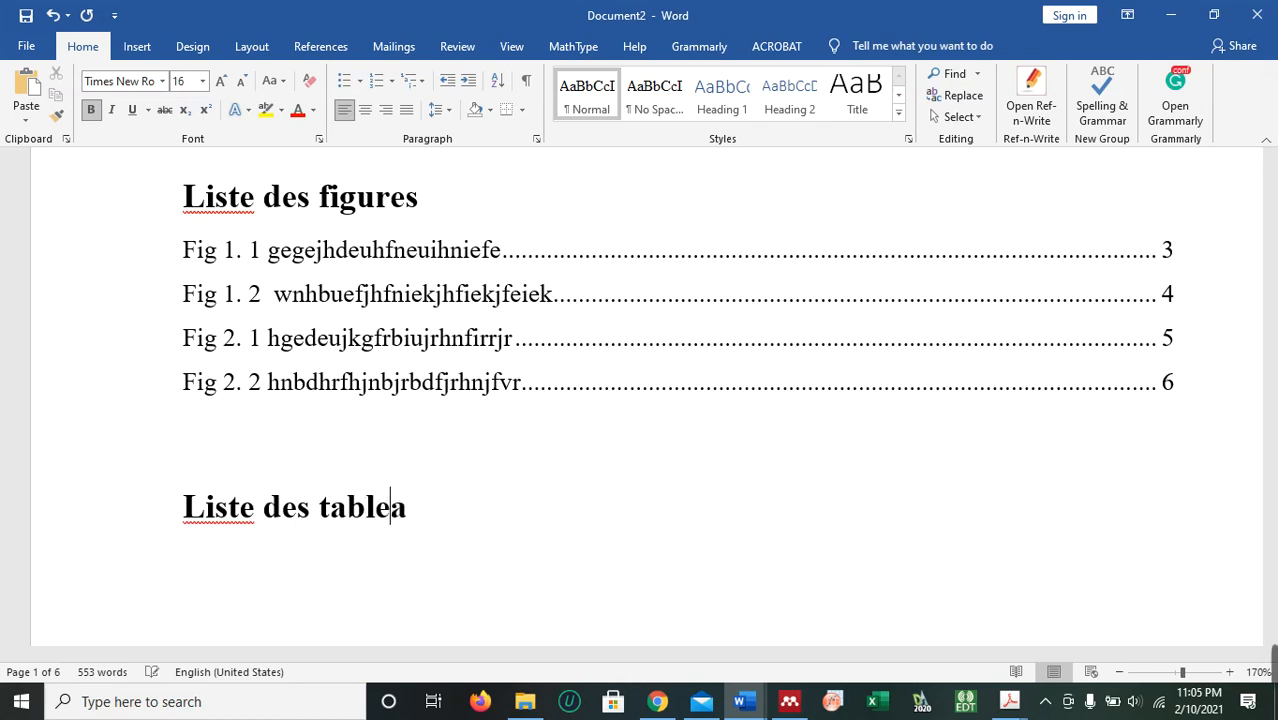
pyautogui.press('BackSpace')
pyautogui.press('Return')
pyautogui.press('Return')
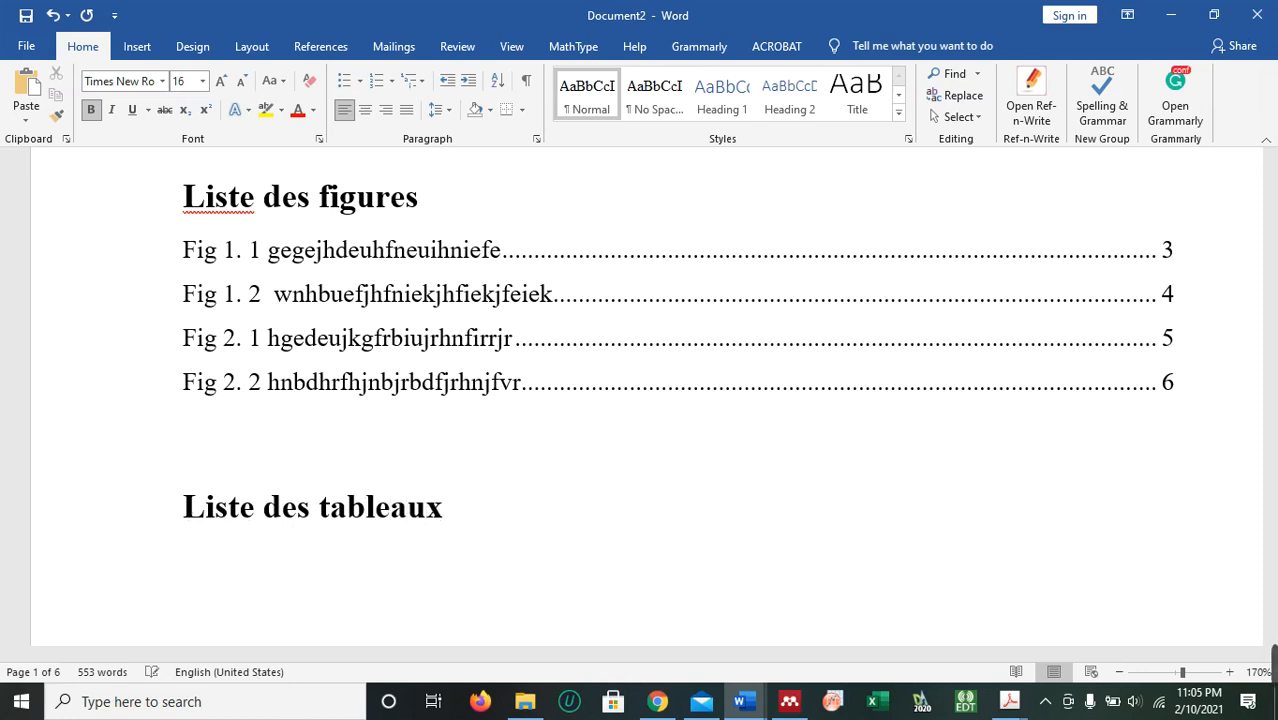
pyautogui.click(90, 110)
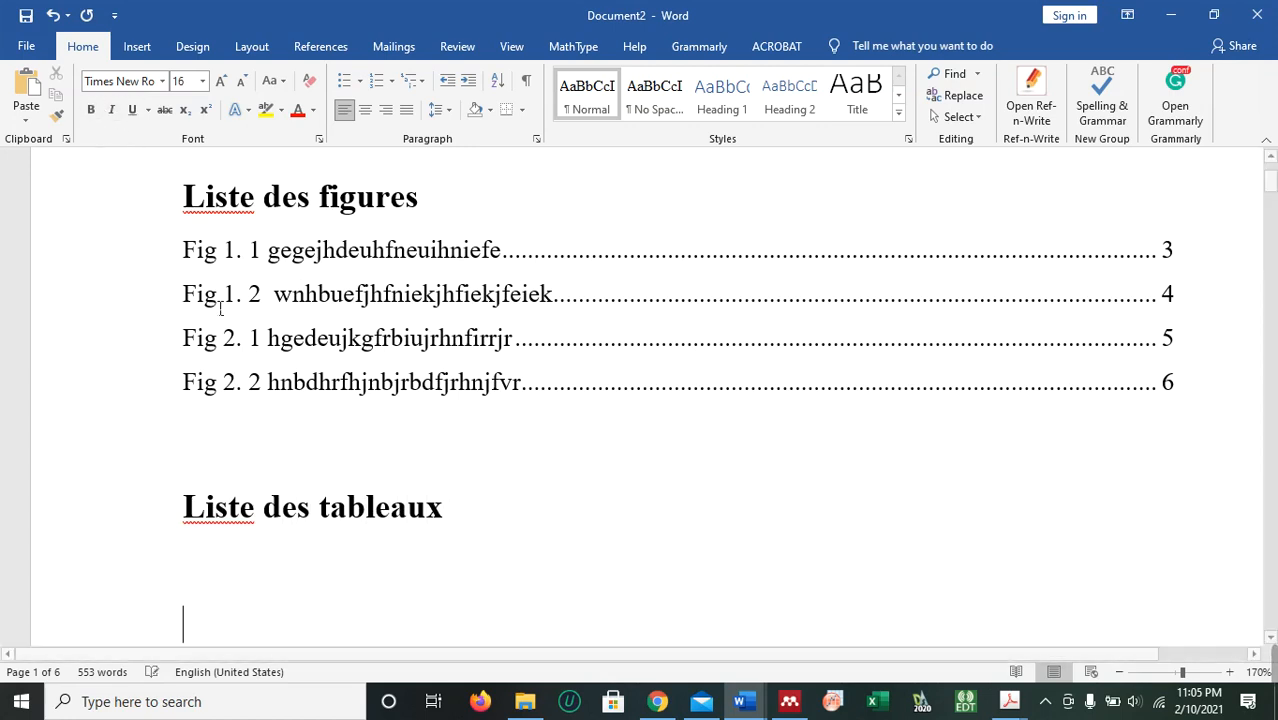
pyautogui.press('BackSpace')
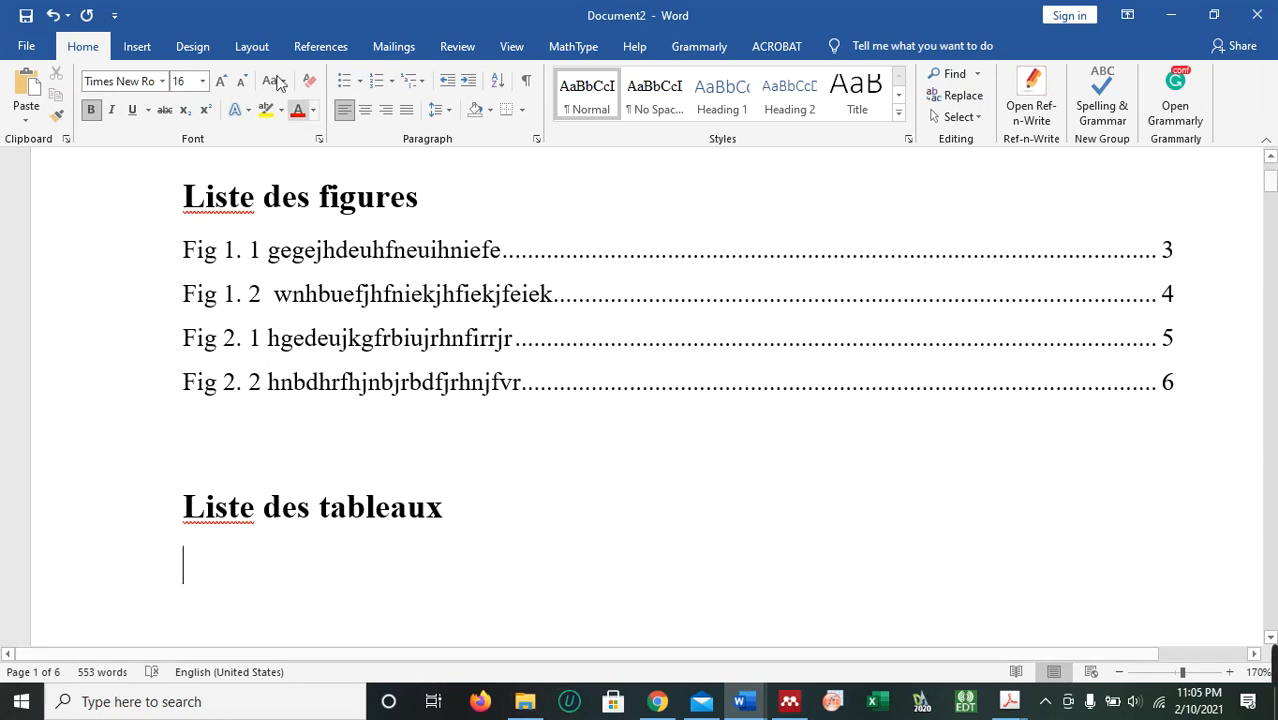
# Insert a table of figures below the "Liste des tableaux" heading for the caption label "Tableau 1.".
pyautogui.click(320, 47)
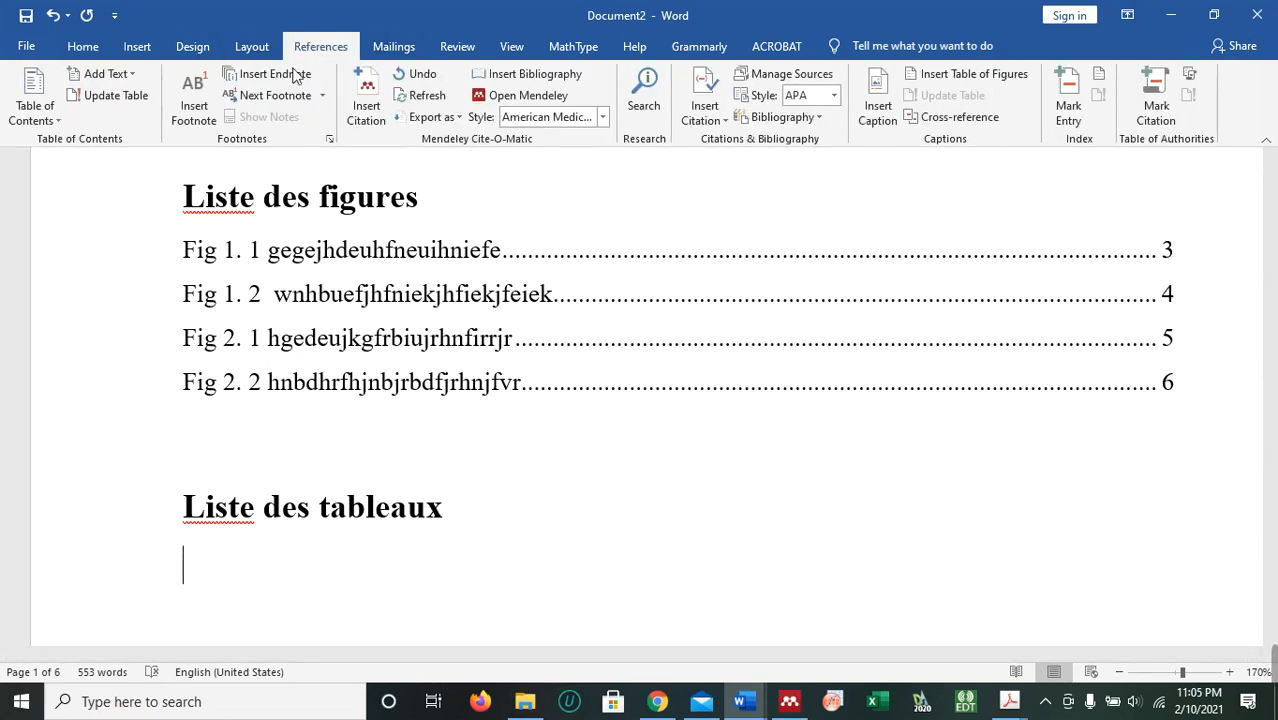
pyautogui.click(963, 85)
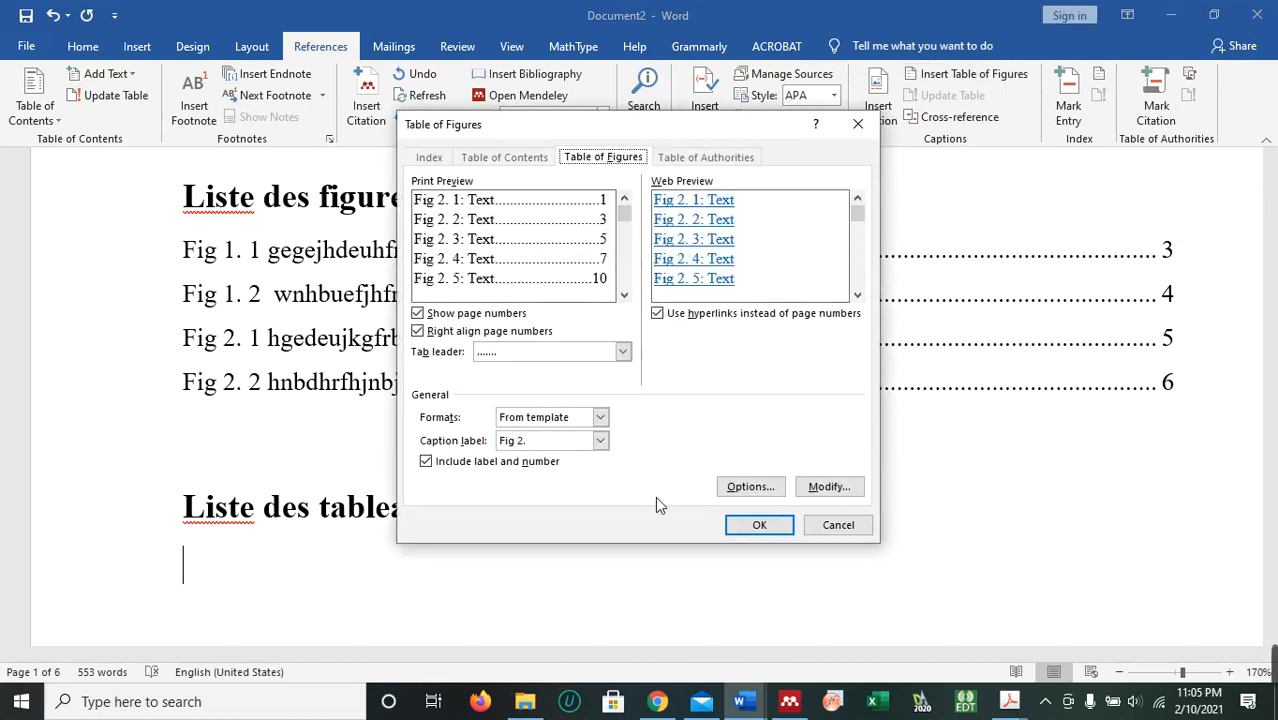
pyautogui.click(603, 441)
pyautogui.click(601, 492)
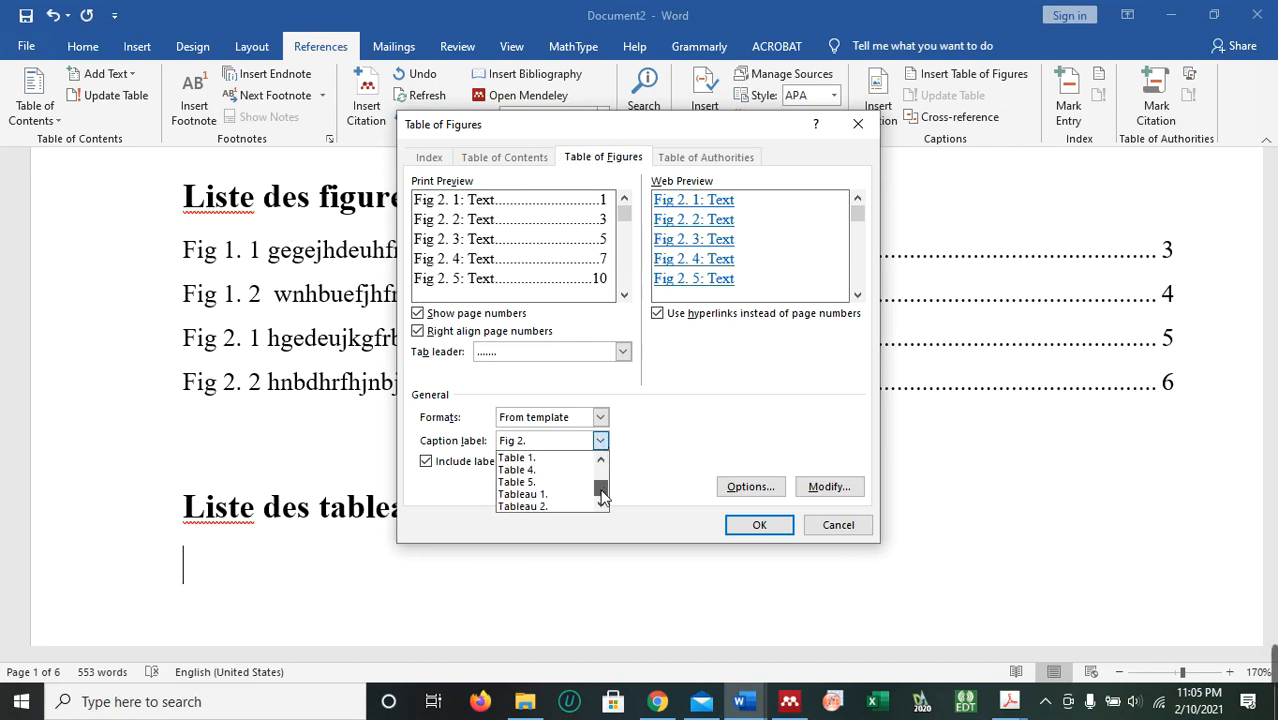
pyautogui.click(550, 494)
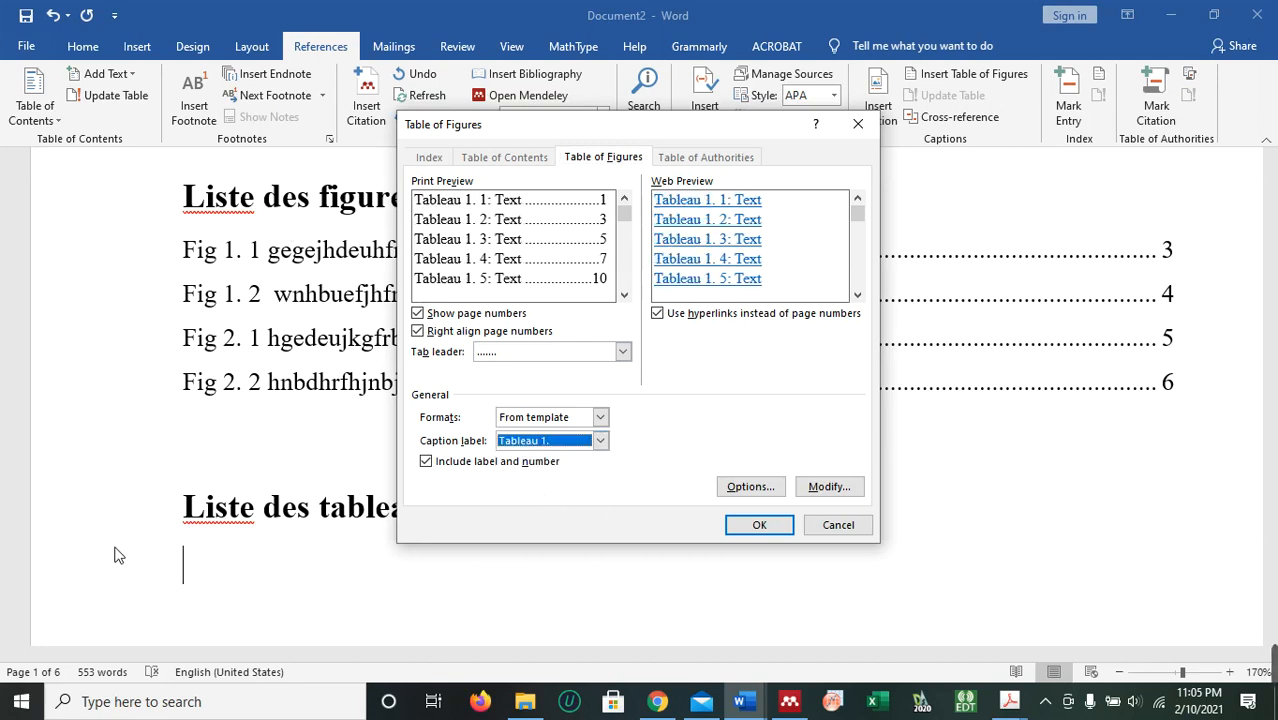
pyautogui.click(759, 528)
# Add a table of figures for the caption label "Tableau 2." and remove the empty line between the two table lists.
pyautogui.scroll(-3, 480, 600)
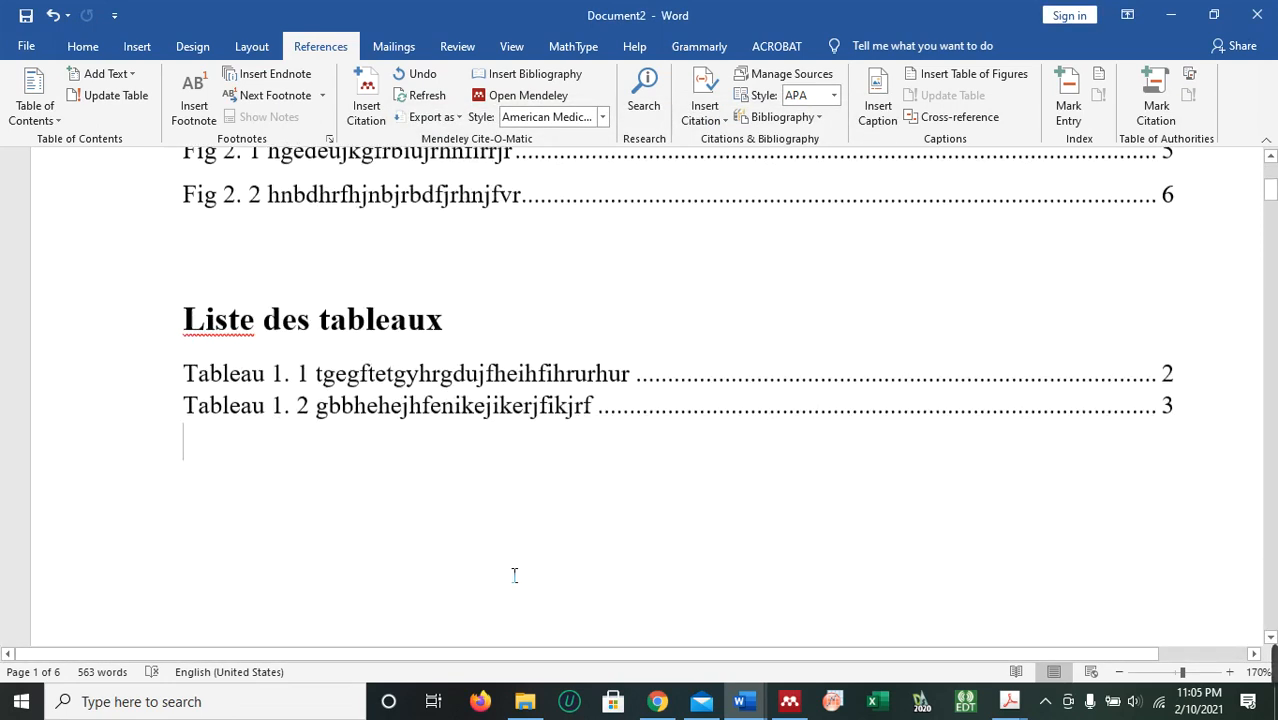
pyautogui.click(957, 76)
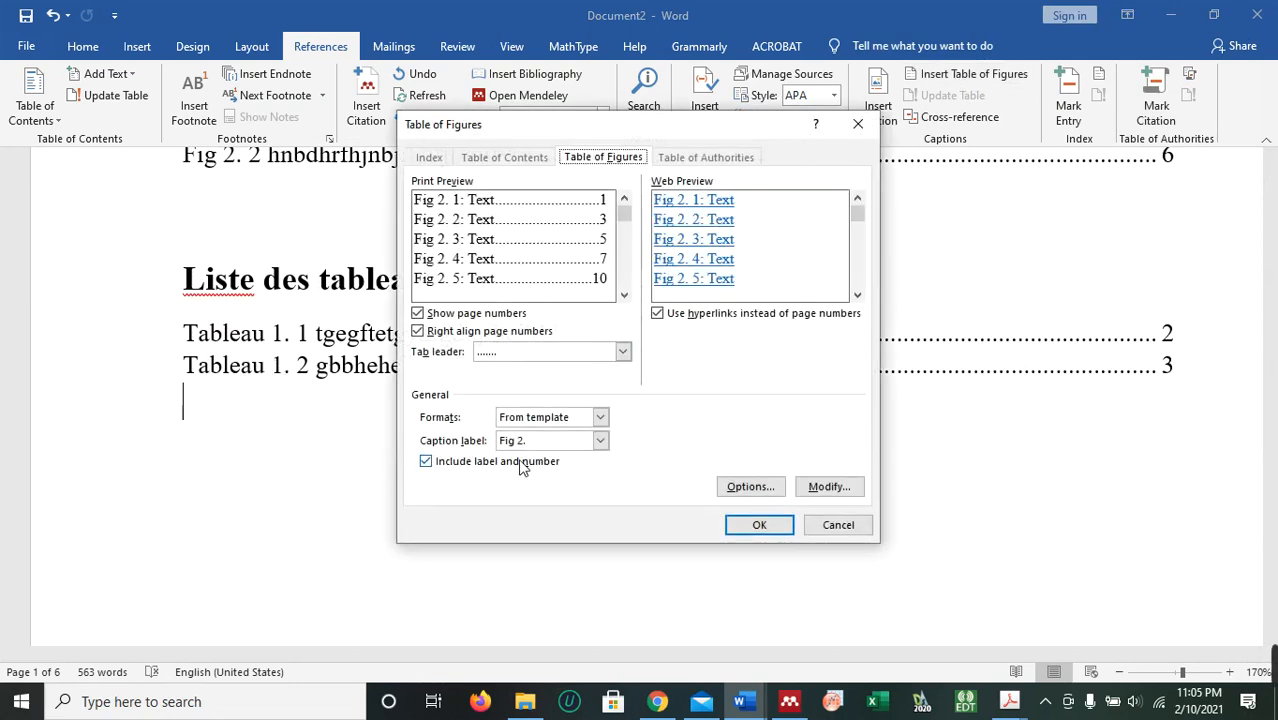
pyautogui.click(598, 441)
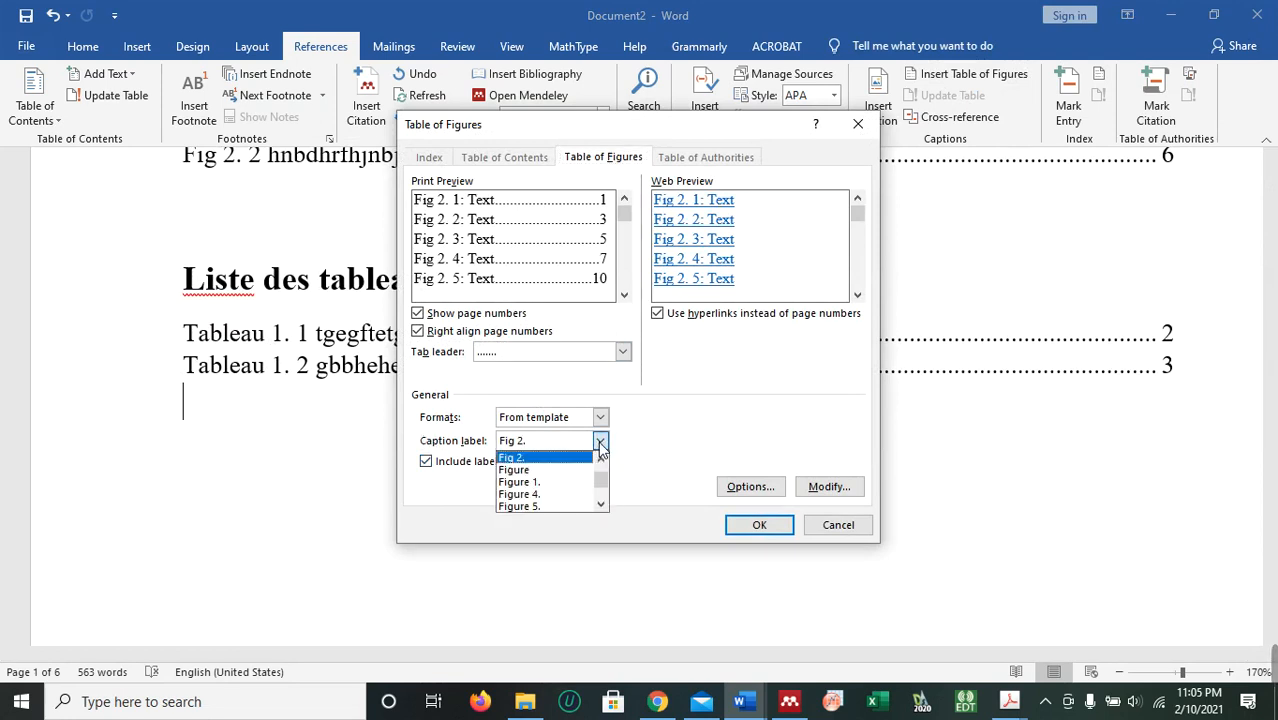
pyautogui.click(603, 484)
pyautogui.moveTo(603, 487); pyautogui.dragTo(604, 504)
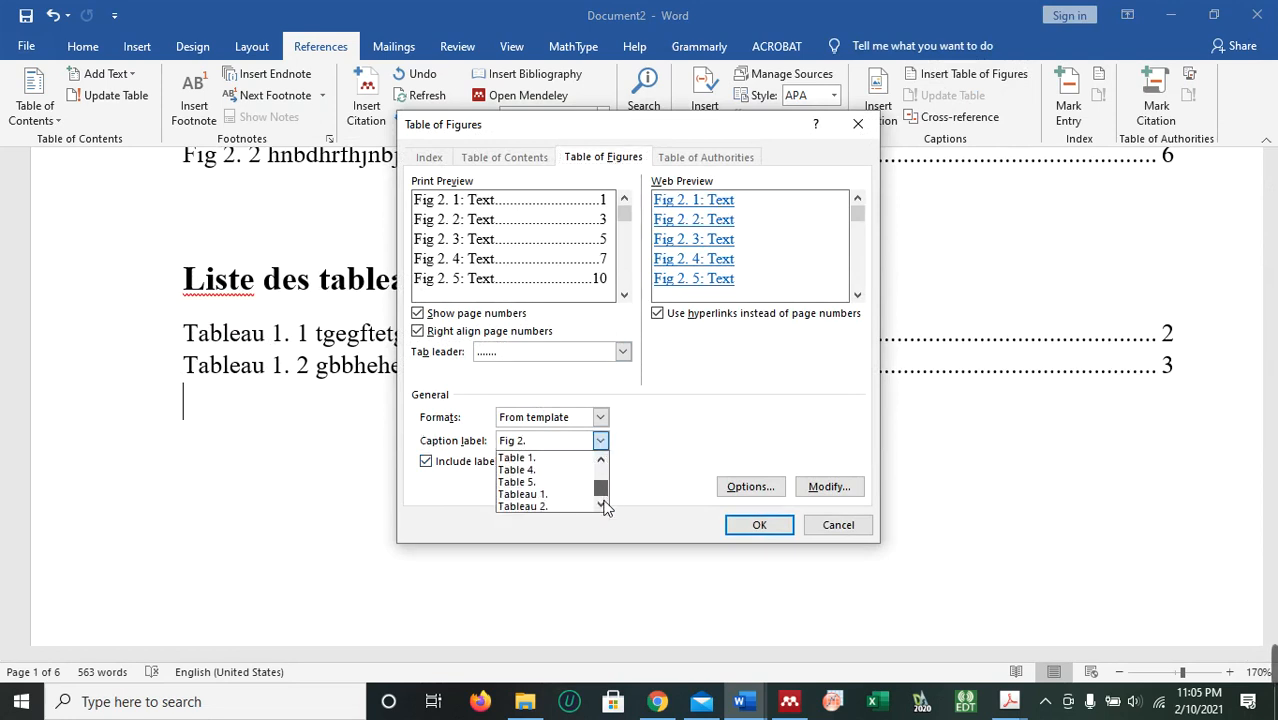
pyautogui.click(545, 507)
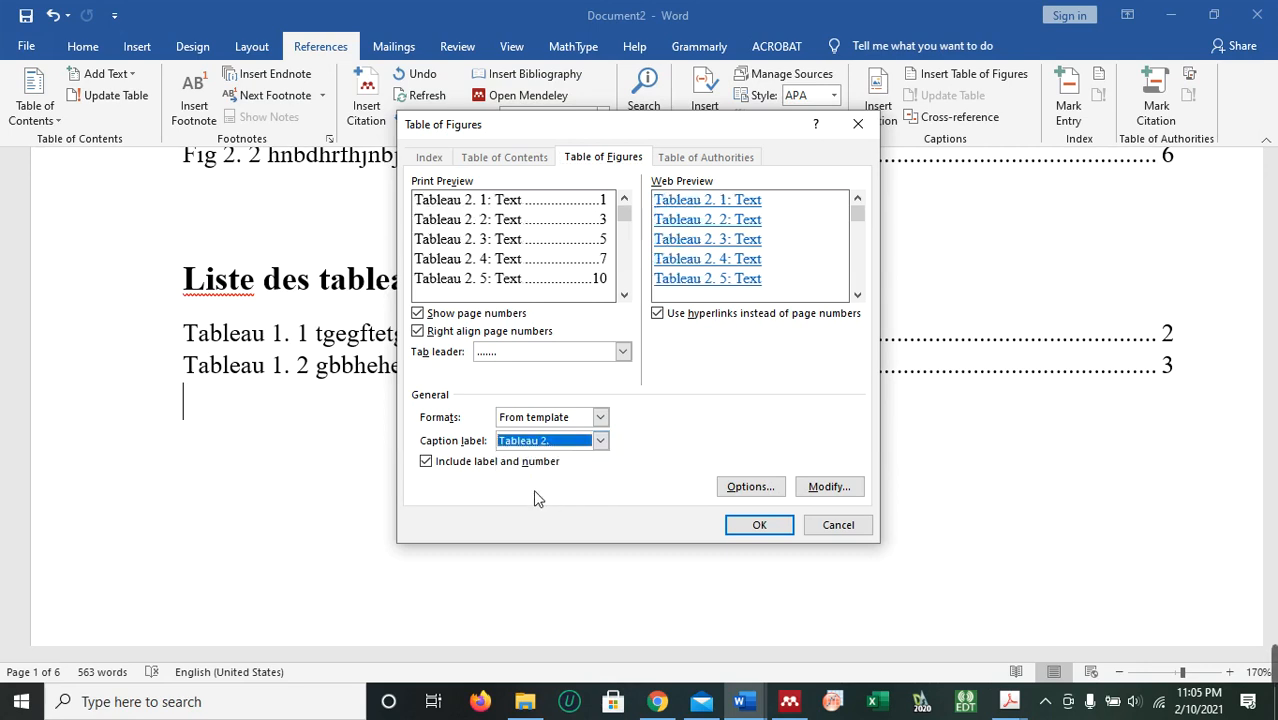
pyautogui.click(757, 524)
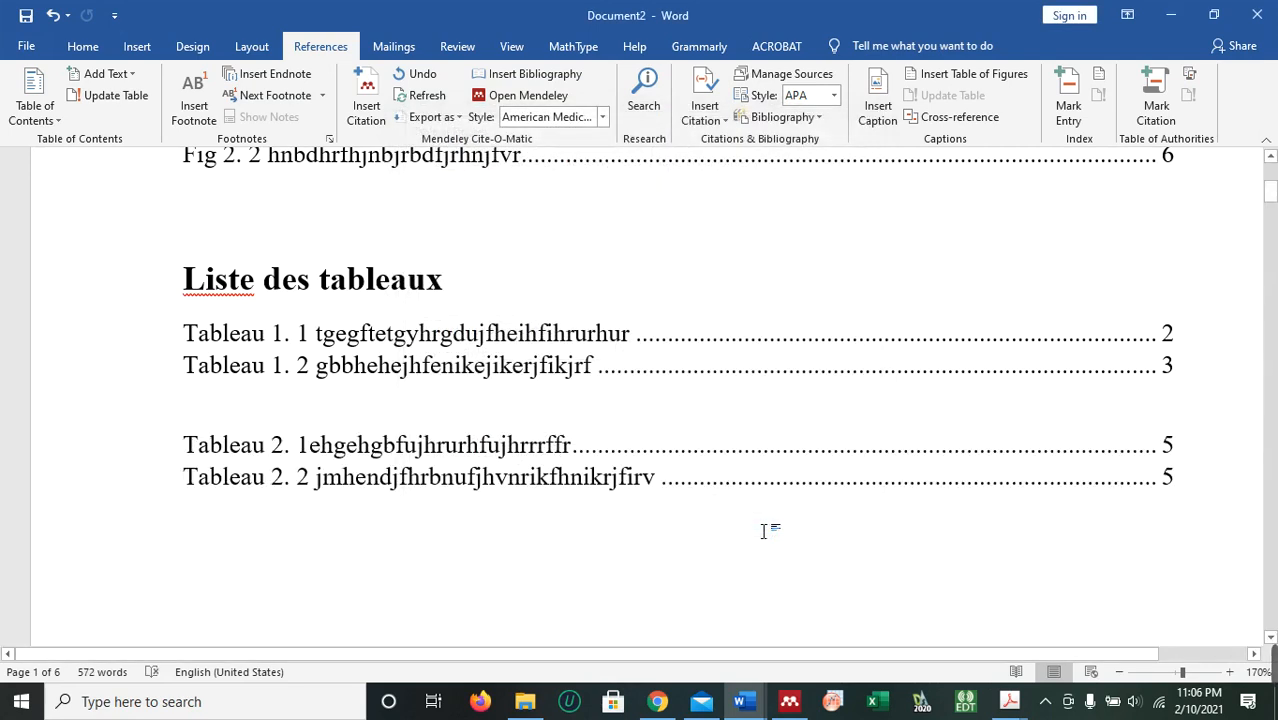
pyautogui.click(208, 400)
pyautogui.click(1182, 377)
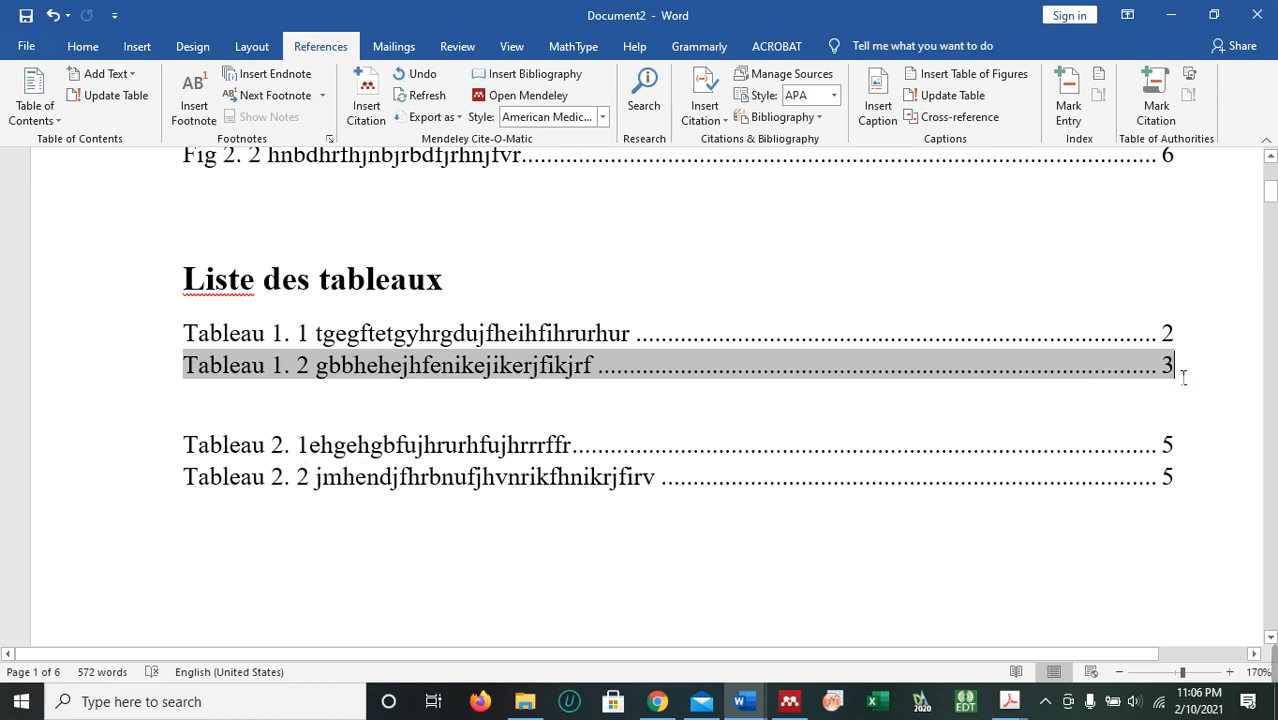
pyautogui.press('Delete')
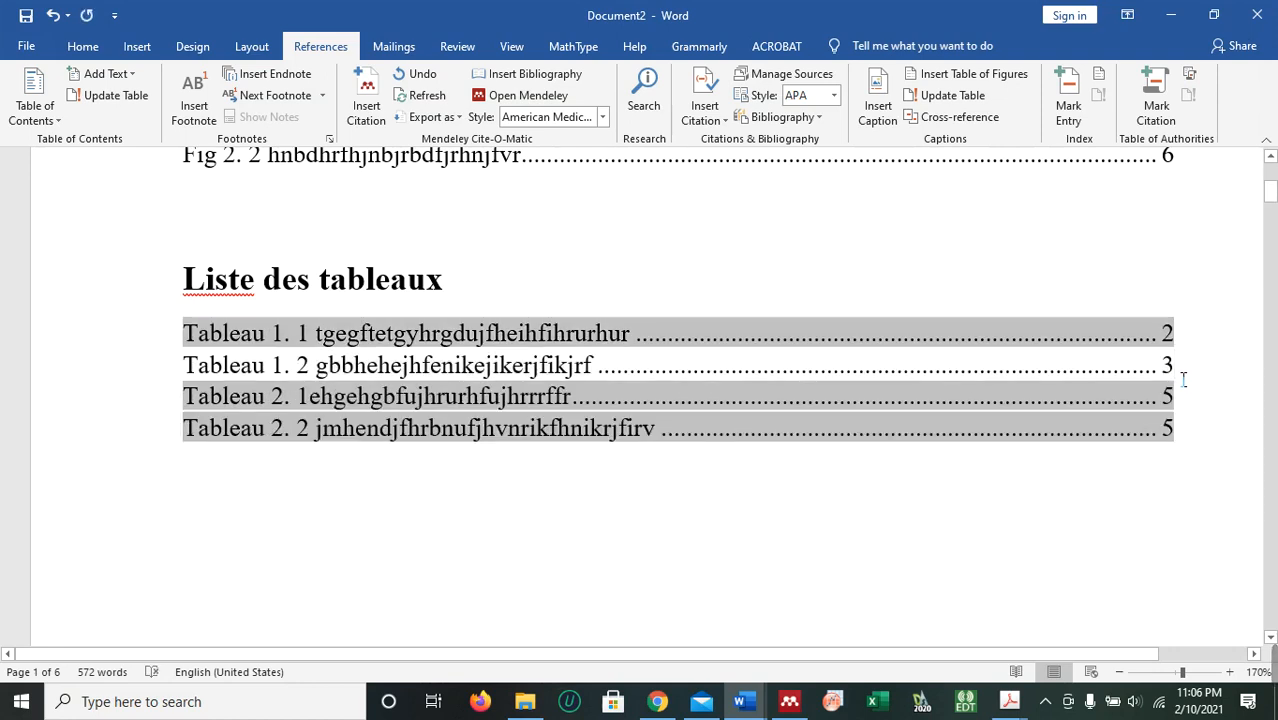
# Set the line spacing of all entries in the list of tables to 1.5.
pyautogui.moveTo(1166, 428); pyautogui.dragTo(185, 333)
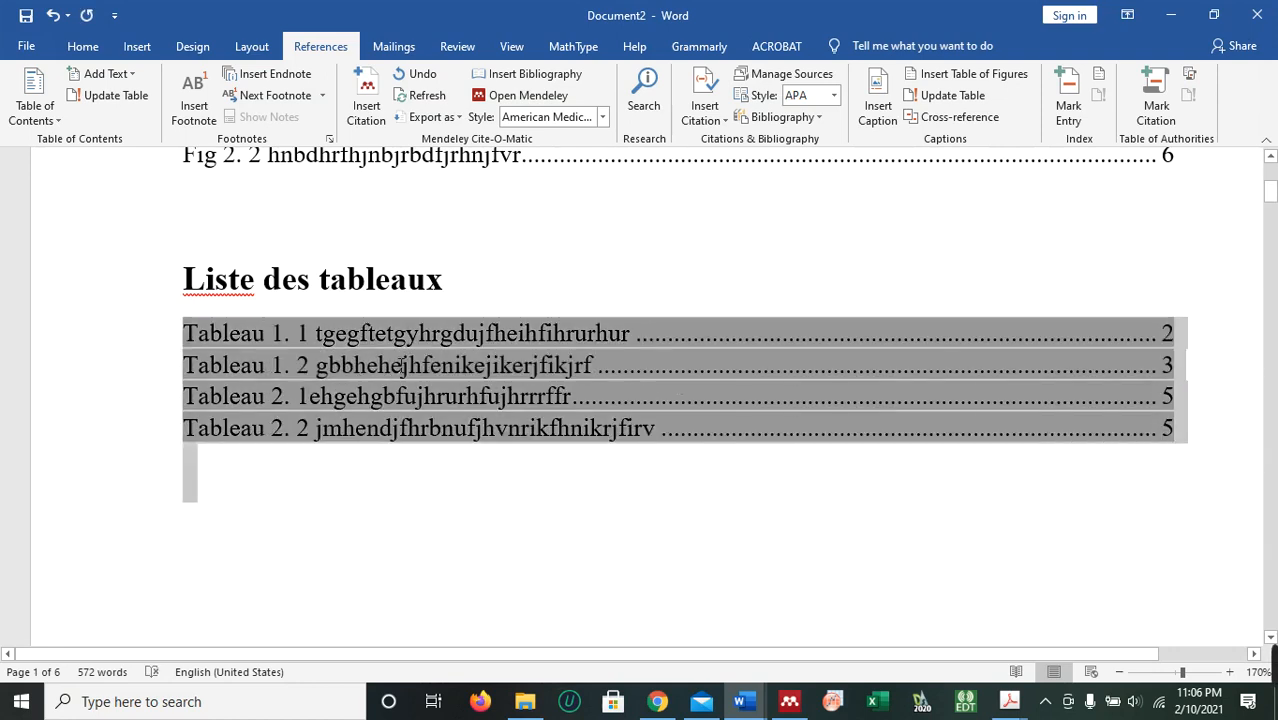
pyautogui.click(100, 50)
pyautogui.click(441, 109)
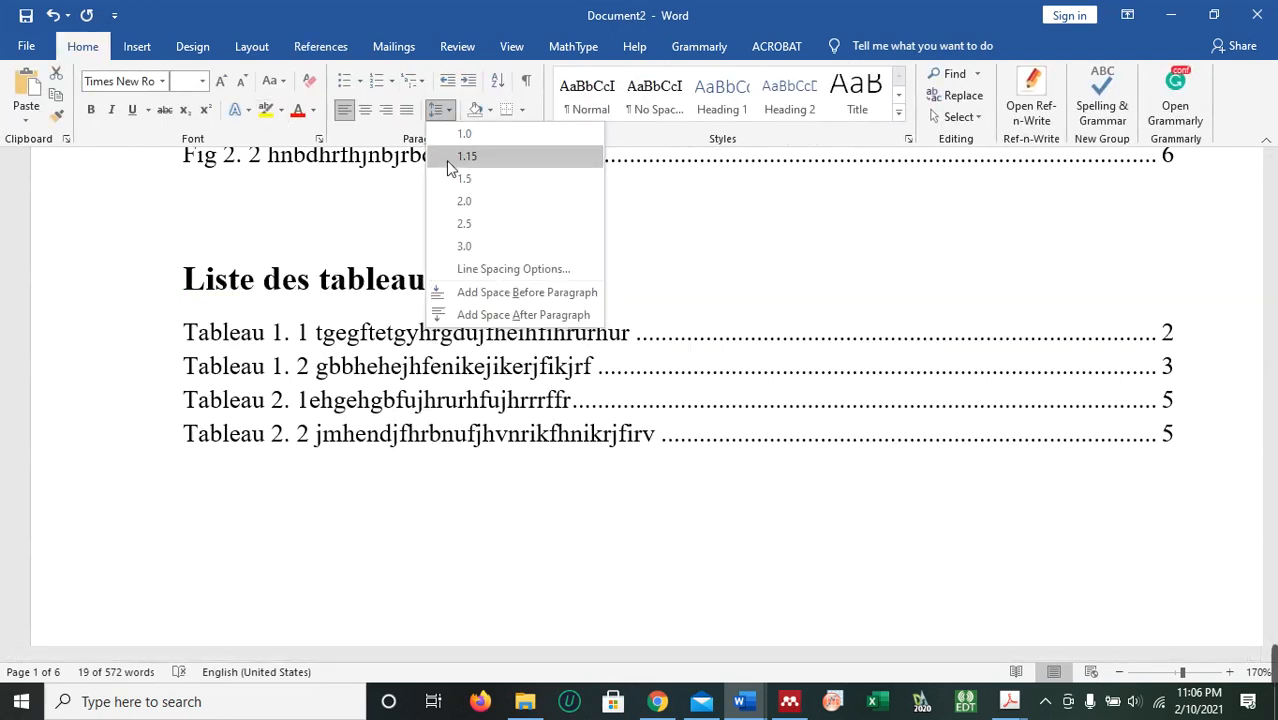
pyautogui.click(463, 181)
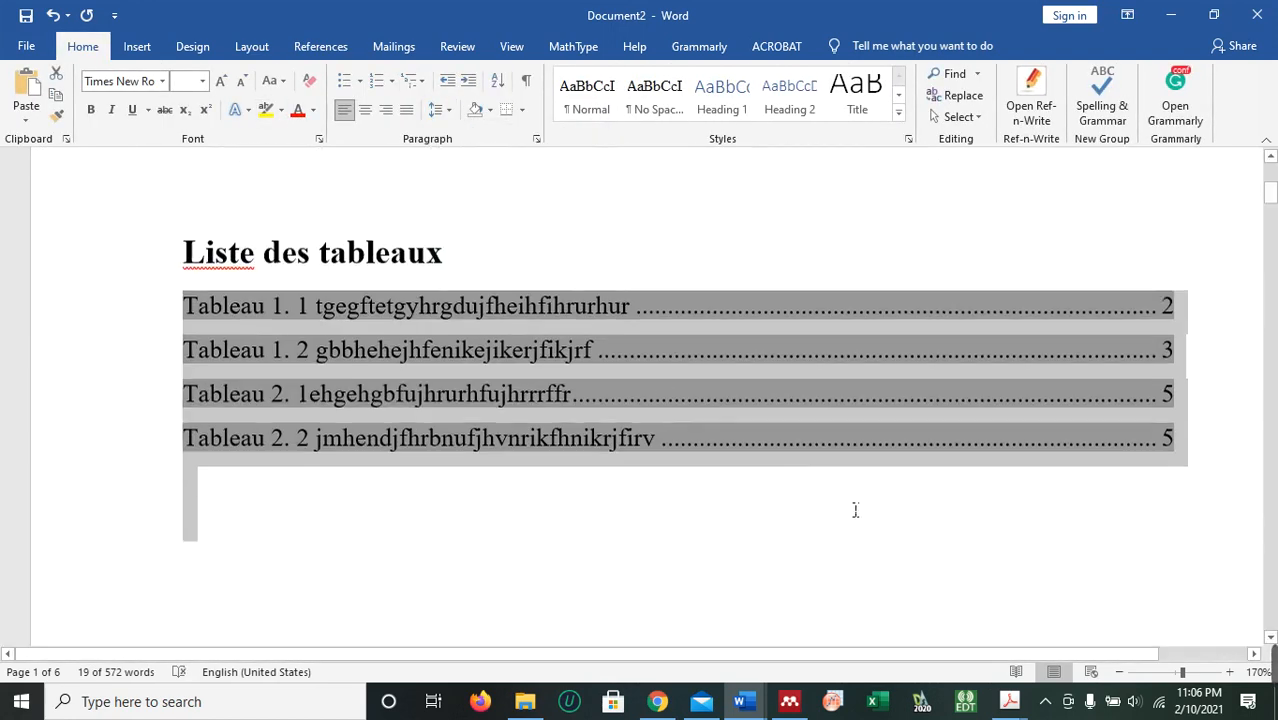
pyautogui.click(726, 515)
# Remove the empty lines between the list of figures and the "Liste des tableaux" heading.
pyautogui.scroll(3, 726, 515)
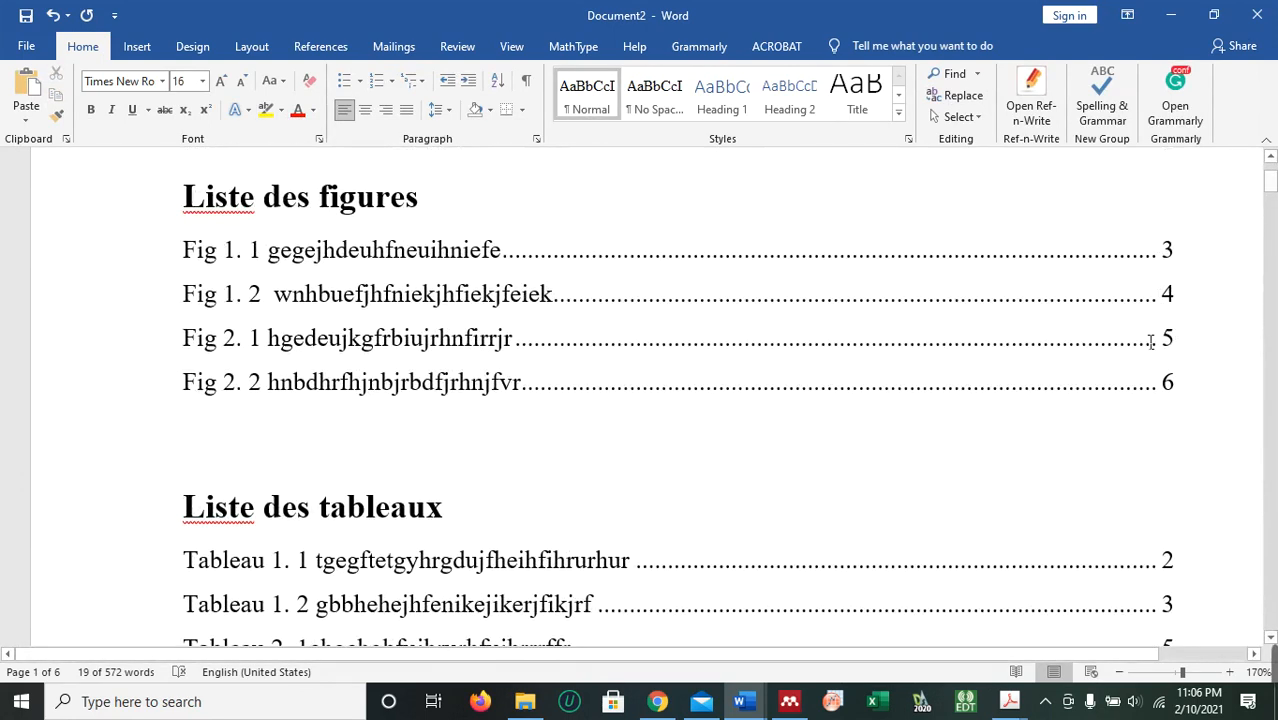
pyautogui.scroll(-2, 1041, 471)
pyautogui.click(210, 328)
pyautogui.press('BackSpace')
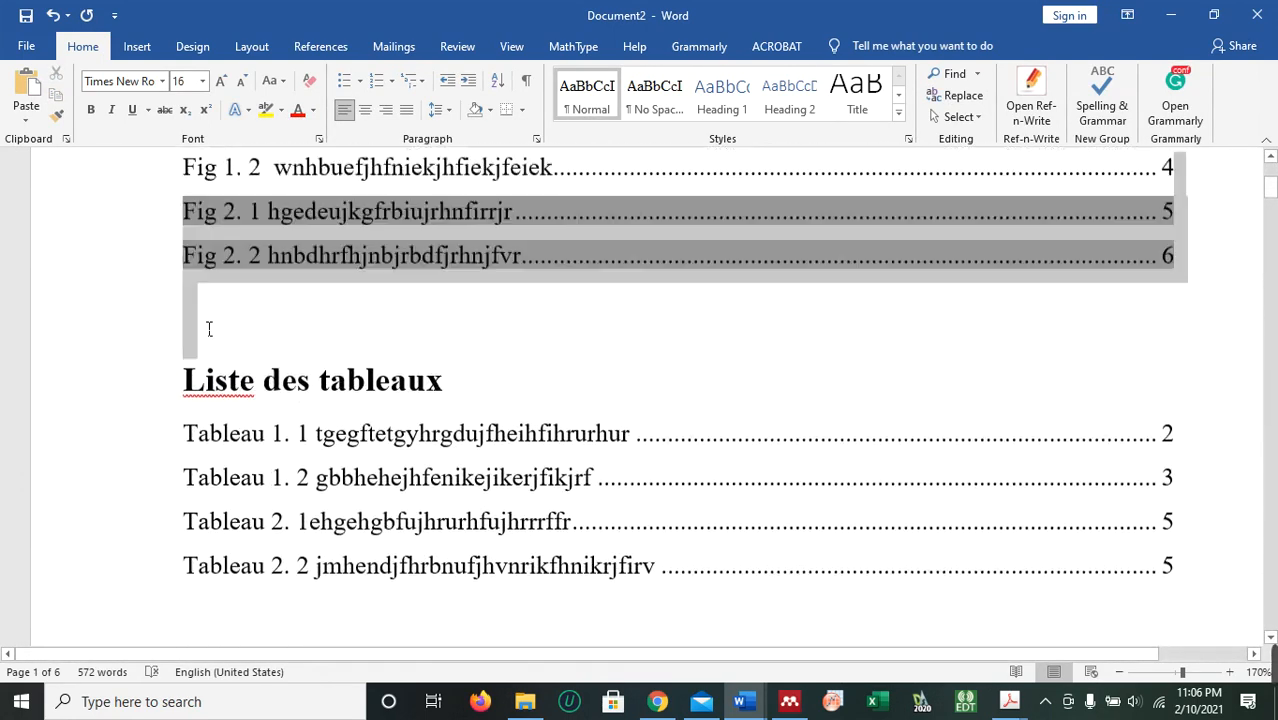
pyautogui.click(214, 365)
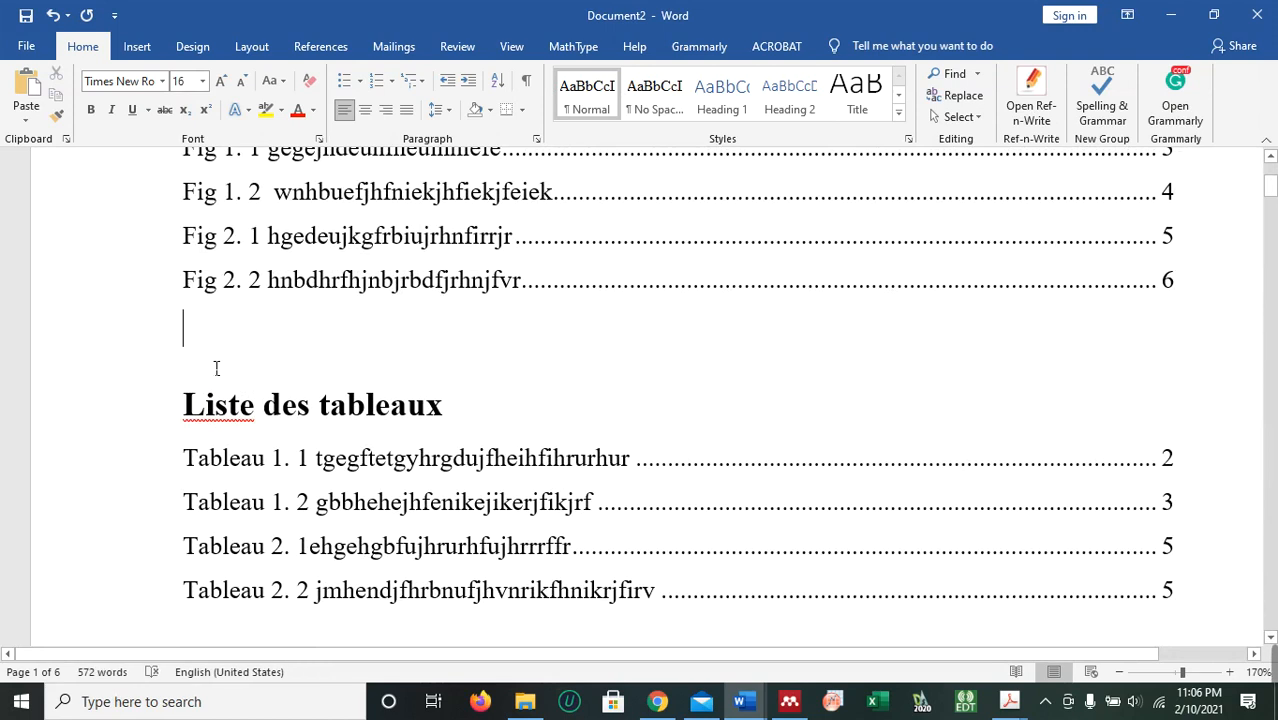
pyautogui.press('Delete')
# Examine the entries, page numbers and spacing of the list of figures and the list of tables.
pyautogui.scroll(1, 214, 367)
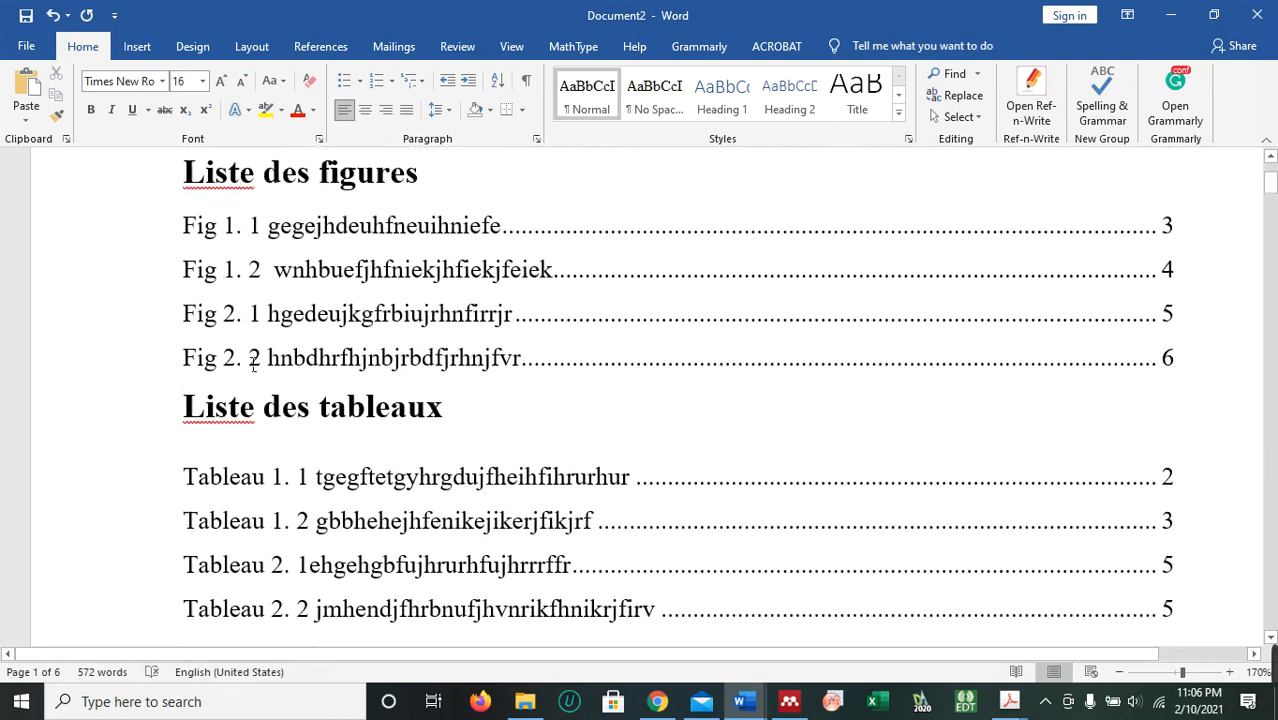
pyautogui.scroll(1, 263, 365)
pyautogui.scroll(-2, 267, 413)
pyautogui.scroll(1, 313, 406)
pyautogui.scroll(2, 559, 397)
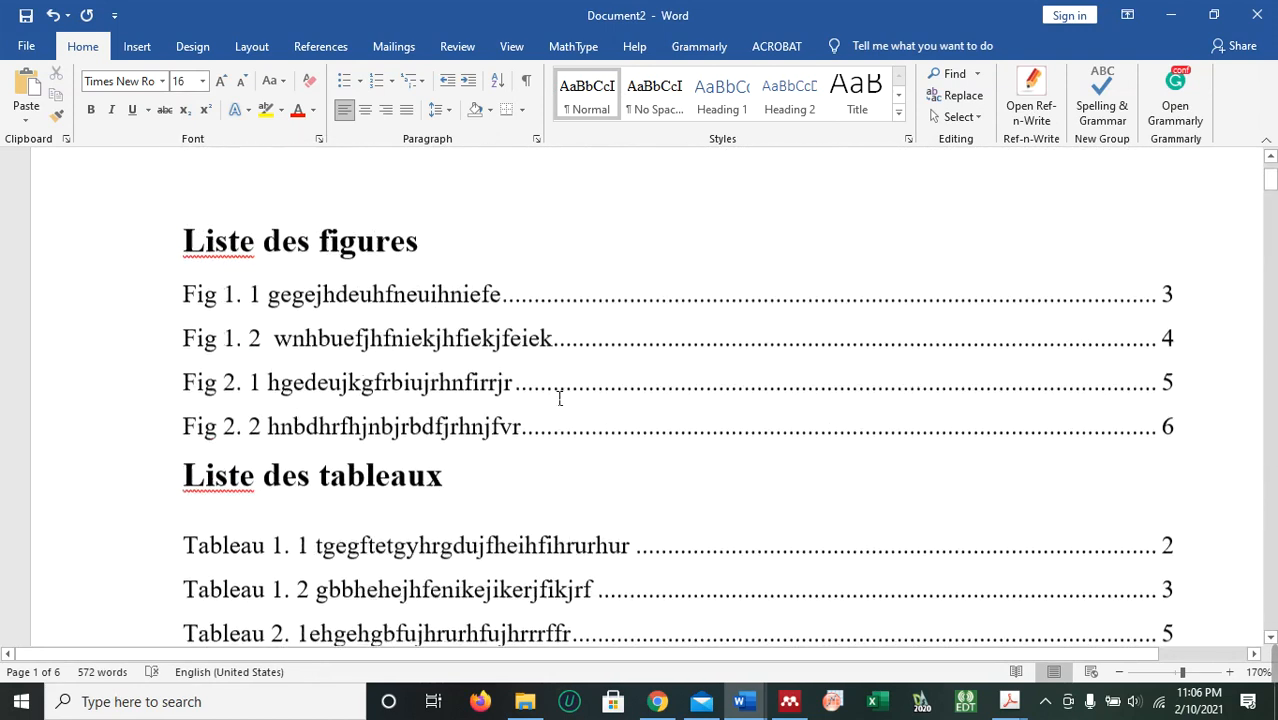
pyautogui.scroll(-1, 559, 390)
pyautogui.scroll(1, 531, 384)
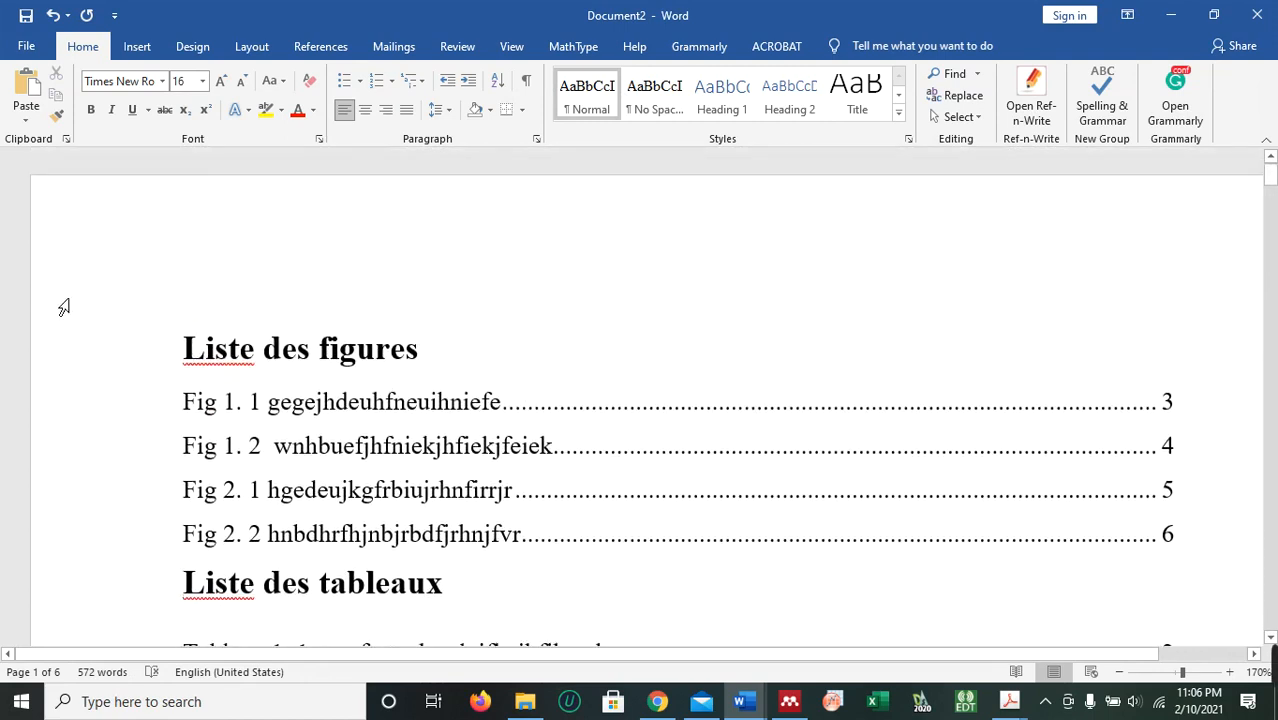
pyautogui.click(180, 349)
pyautogui.click(187, 349)
pyautogui.scroll(-2, 463, 401)
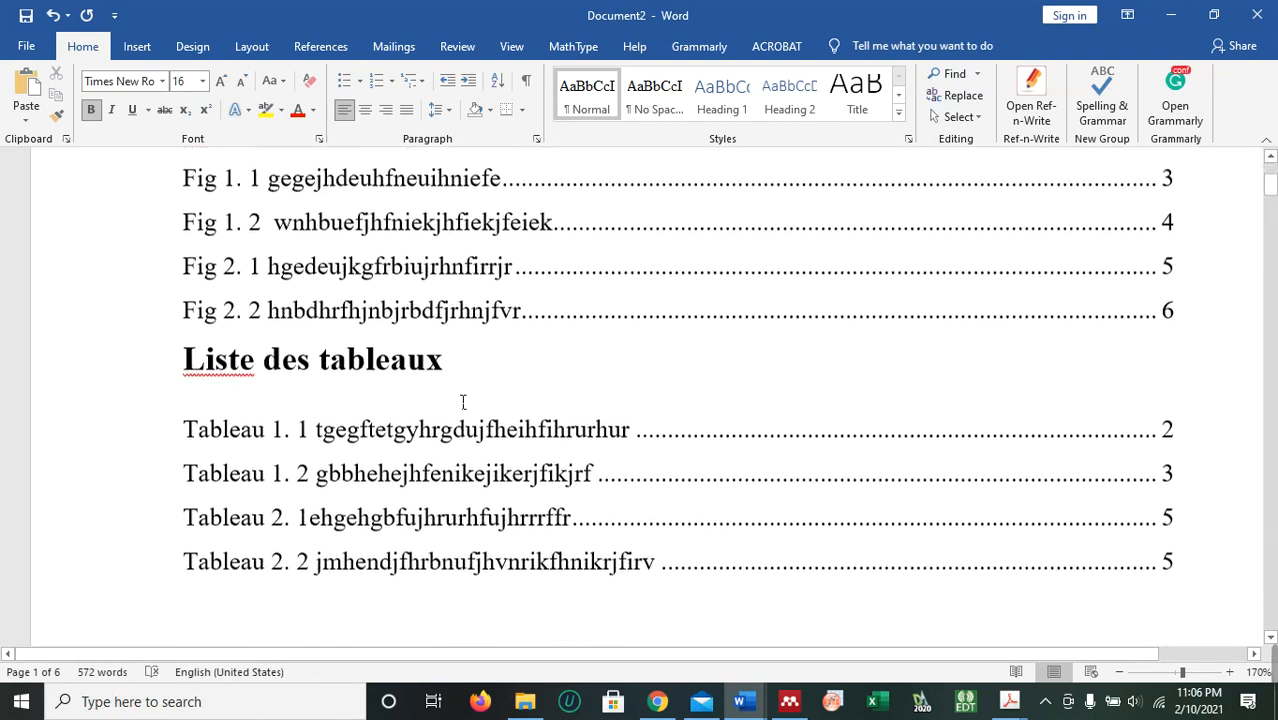
# Insert a page break before the "Liste des tableaux" heading so the list of tables starts on its own page.
pyautogui.scroll(-1, 826, 463)
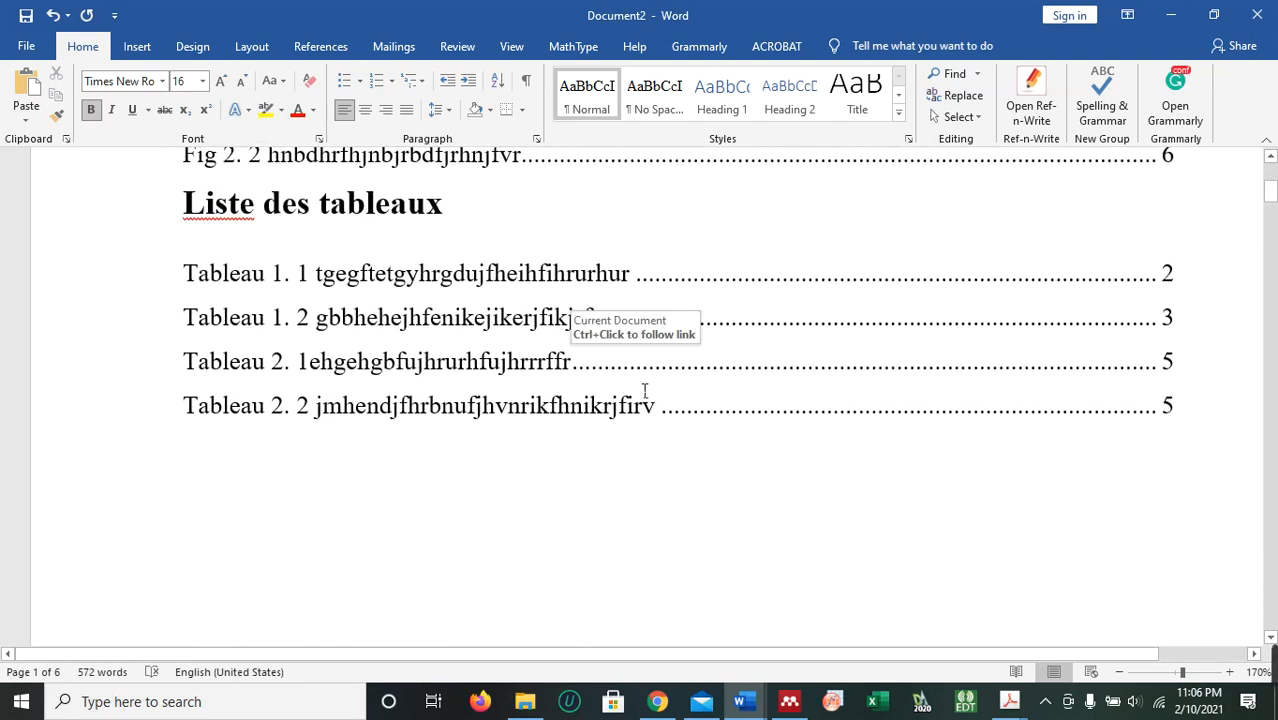
pyautogui.scroll(1, 233, 392)
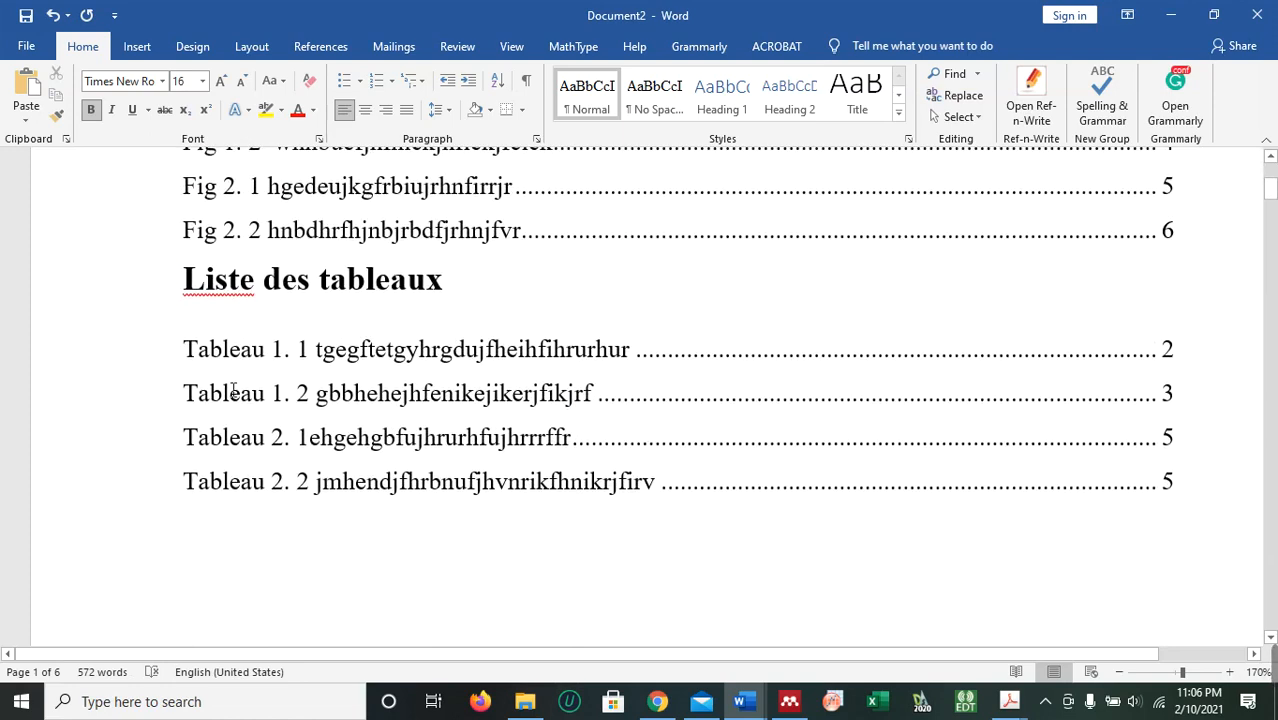
pyautogui.click(192, 293)
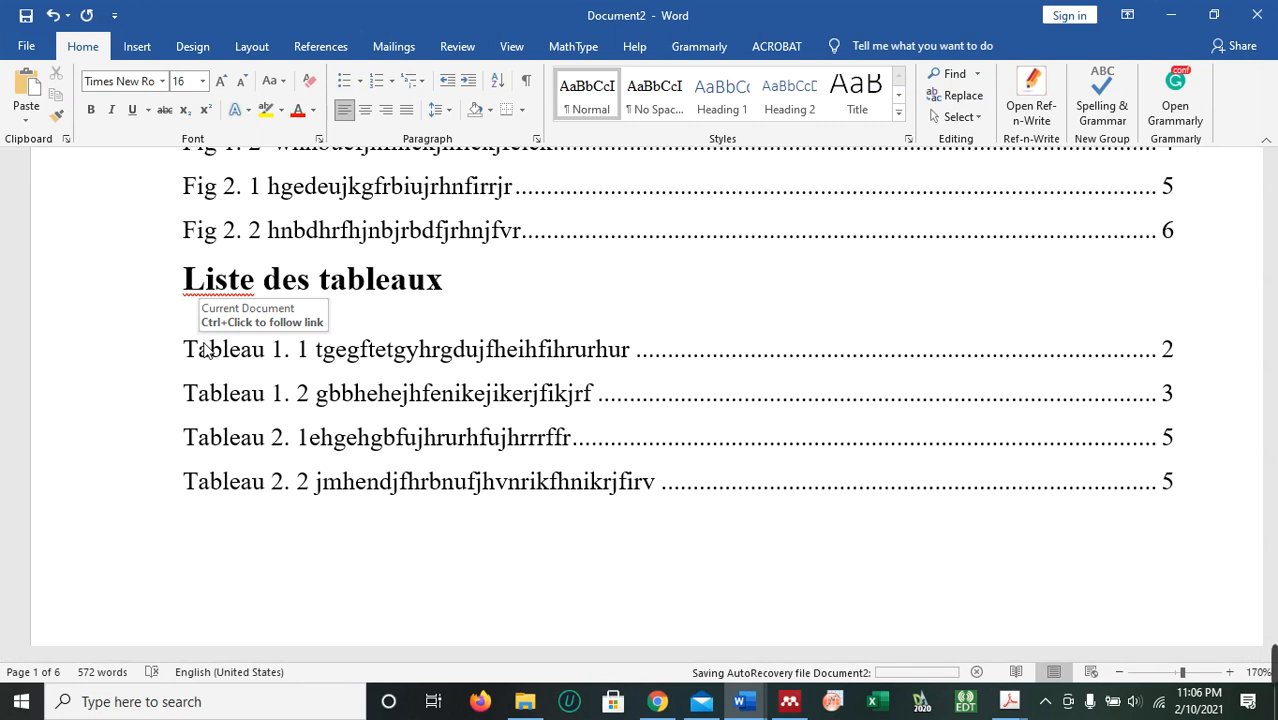
pyautogui.hotkey('ctrl', 'Return')
pyautogui.scroll(-3, 213, 351)
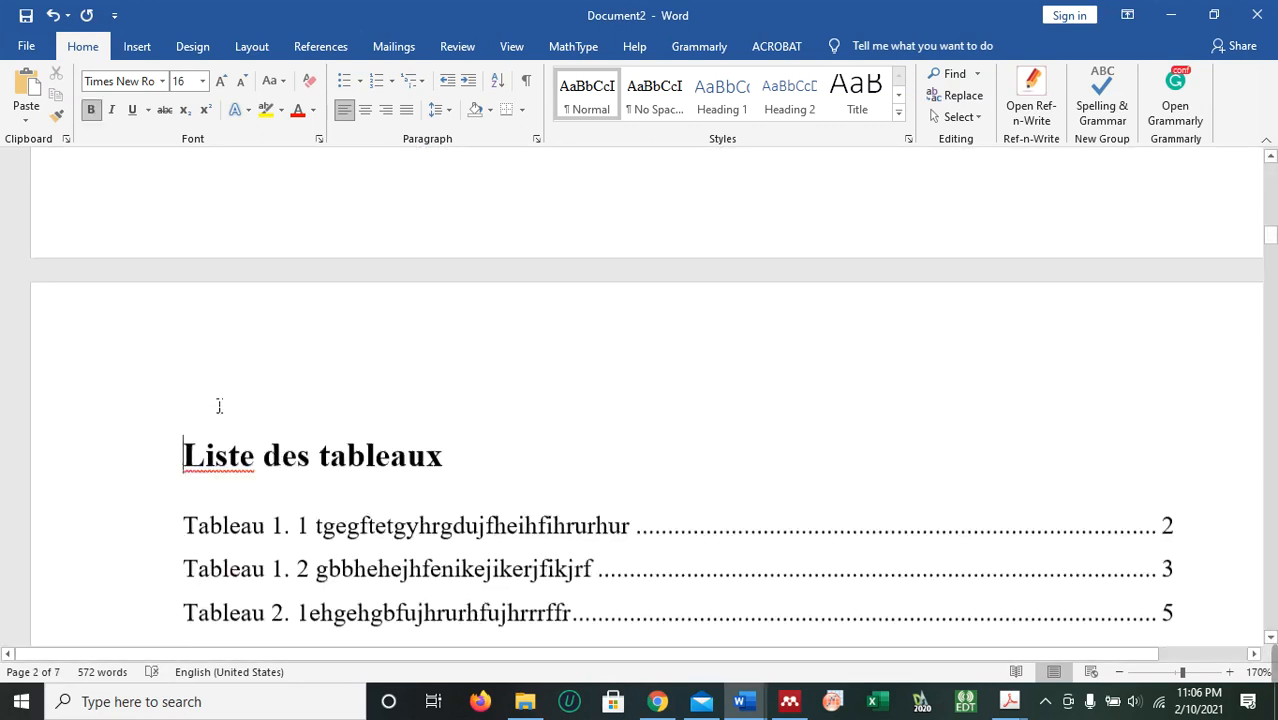
pyautogui.scroll(3, 490, 468)
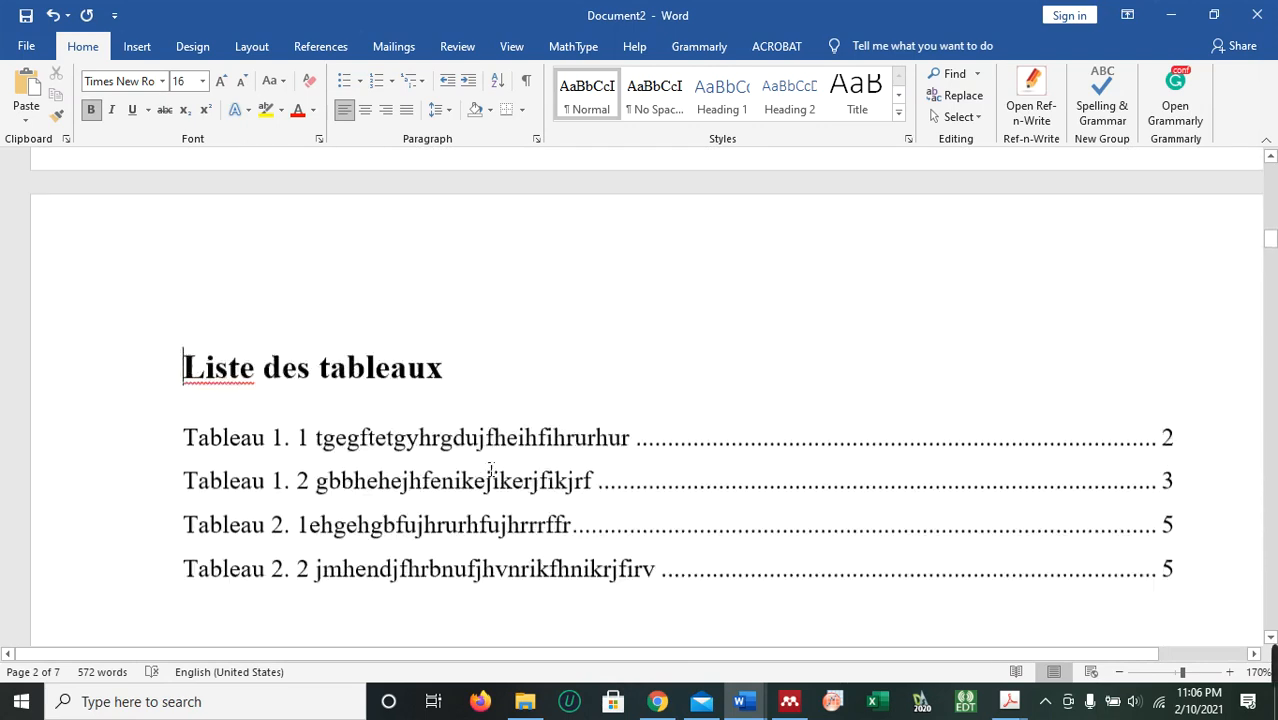
# Insert a page break before the "Chapter 1" outline heading that follows the list of tables.
pyautogui.scroll(-8, 490, 469)
pyautogui.scroll(-2, 477, 481)
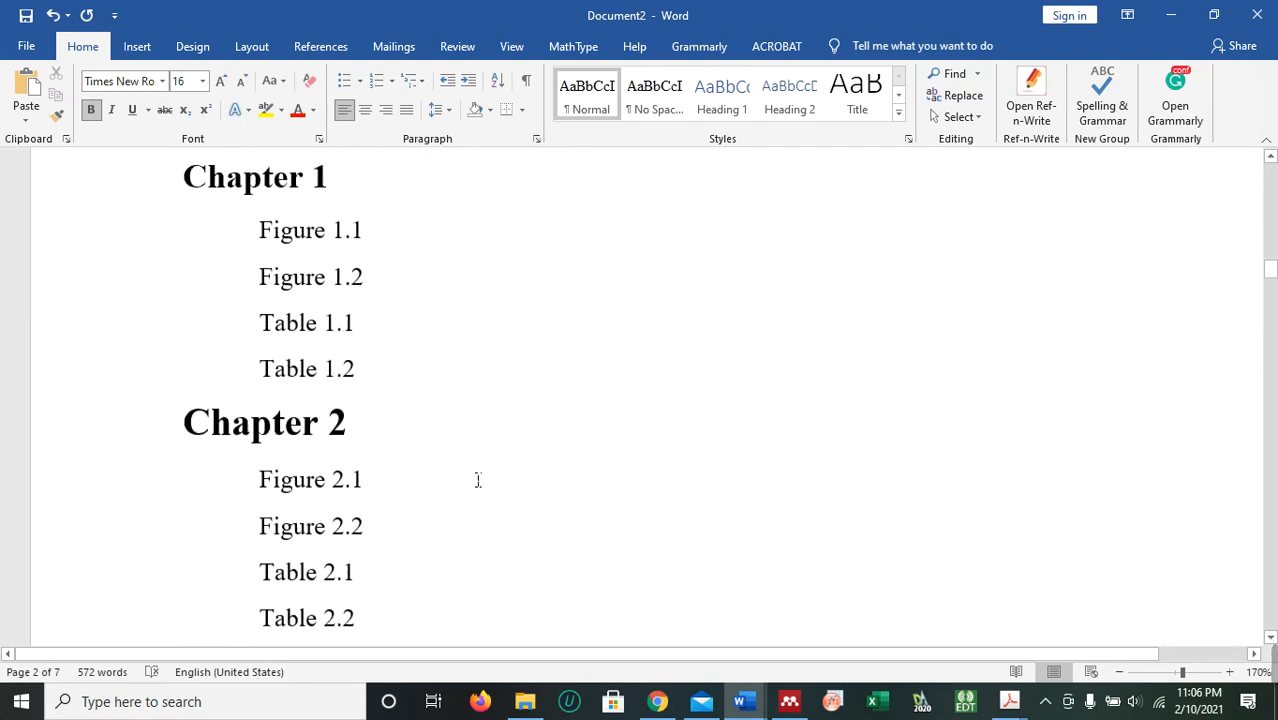
pyautogui.scroll(4, 476, 476)
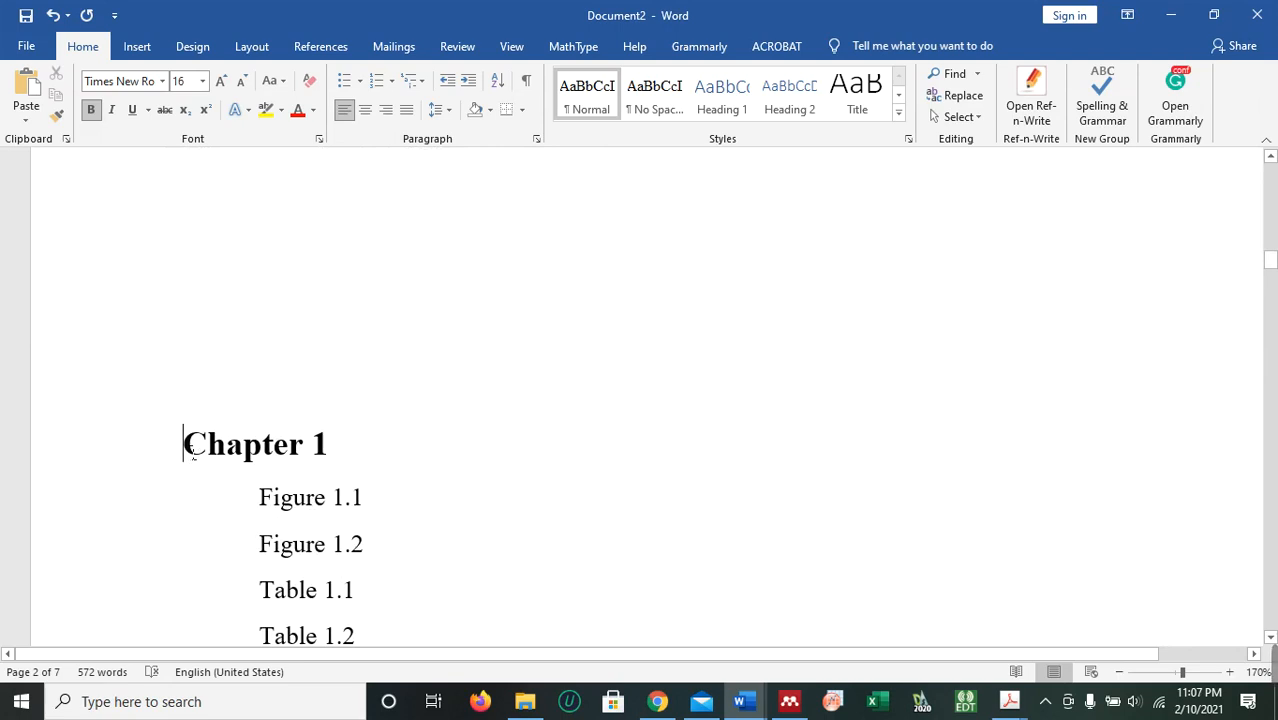
pyautogui.hotkey('ctrl', 'Return')
pyautogui.scroll(-12, 193, 452)
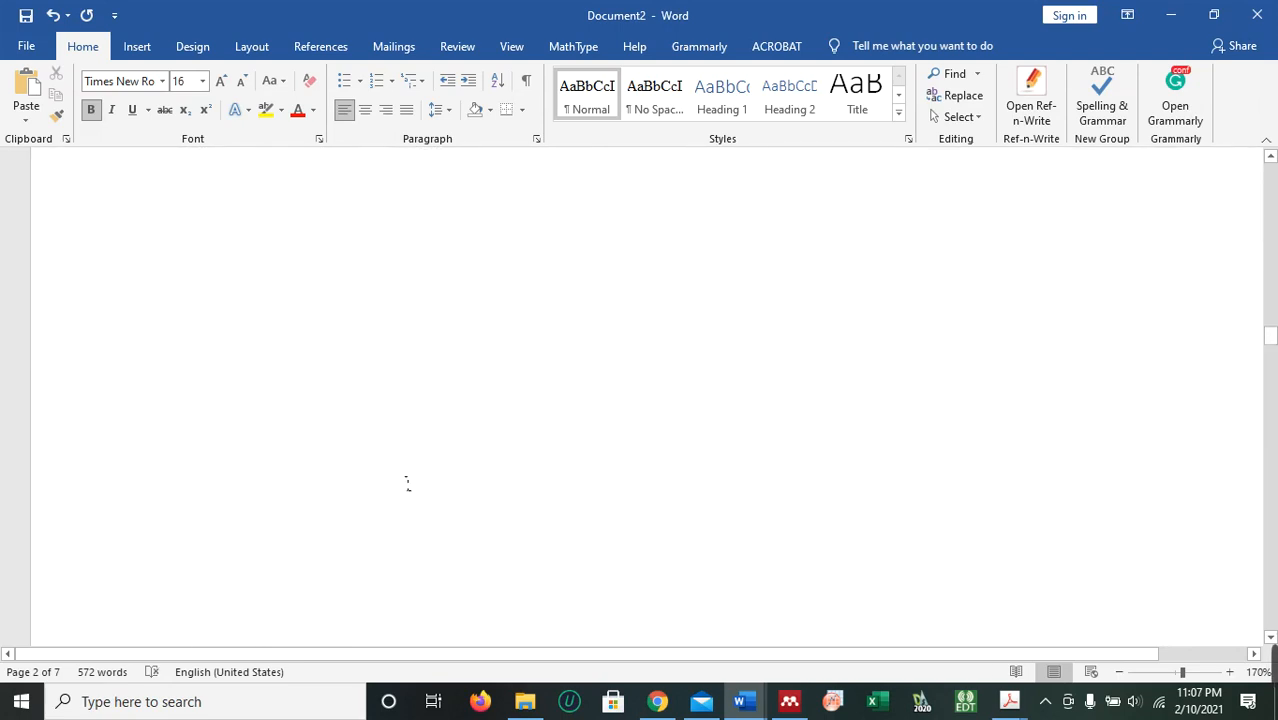
pyautogui.scroll(-5, 408, 480)
pyautogui.scroll(3, 408, 480)
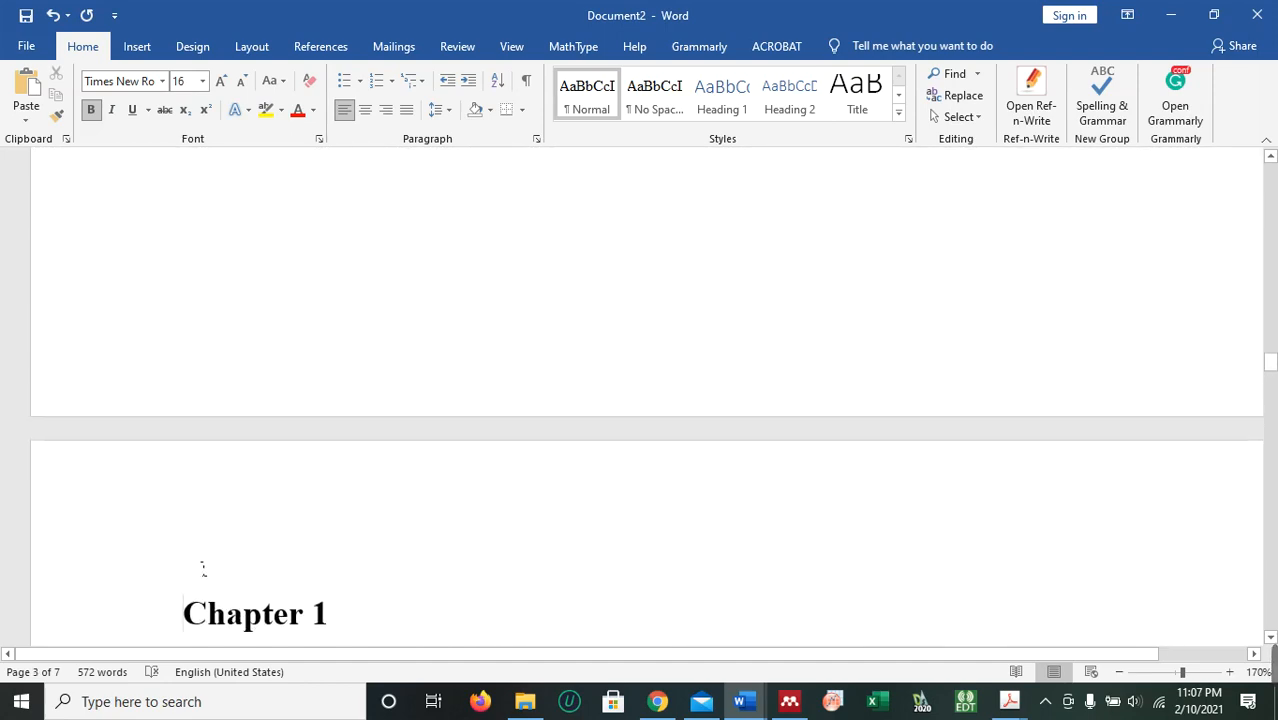
# Examine the page layout and captions from the chapter pages back up to the lists of tables and figures.
pyautogui.scroll(-20, 340, 562)
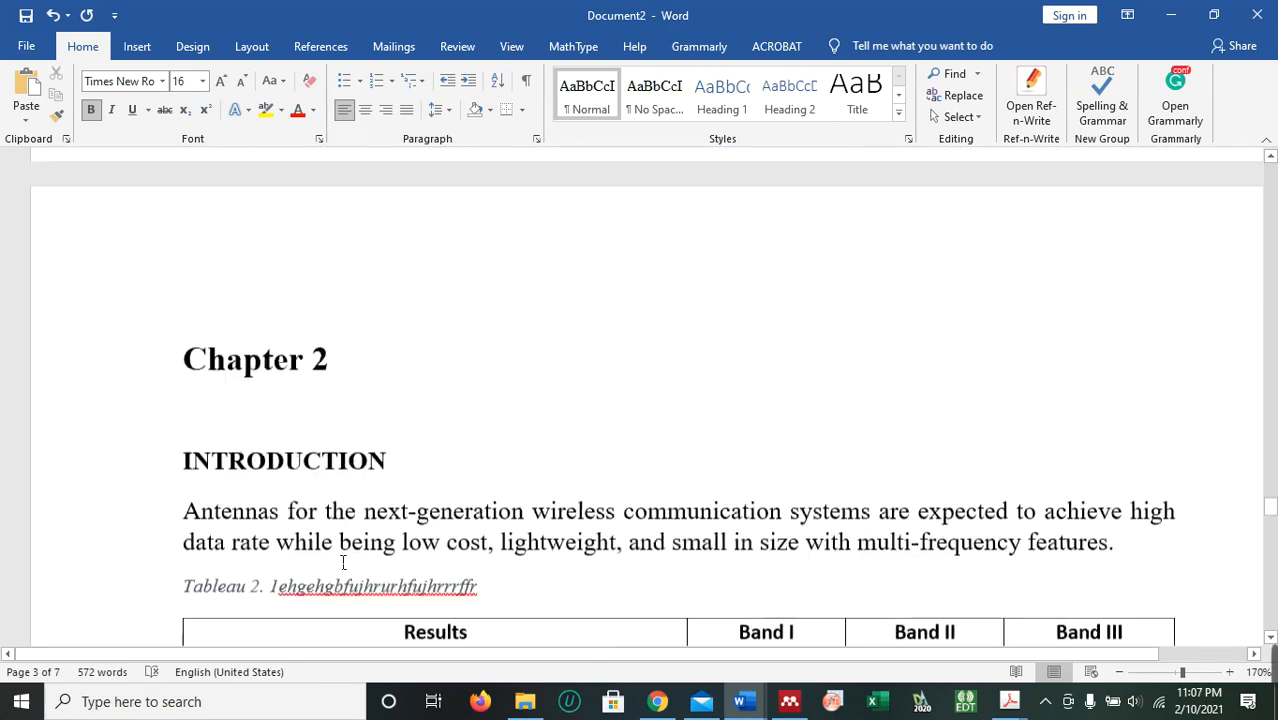
pyautogui.scroll(-2, 343, 562)
pyautogui.scroll(2, 450, 480)
pyautogui.scroll(-8, 600, 410)
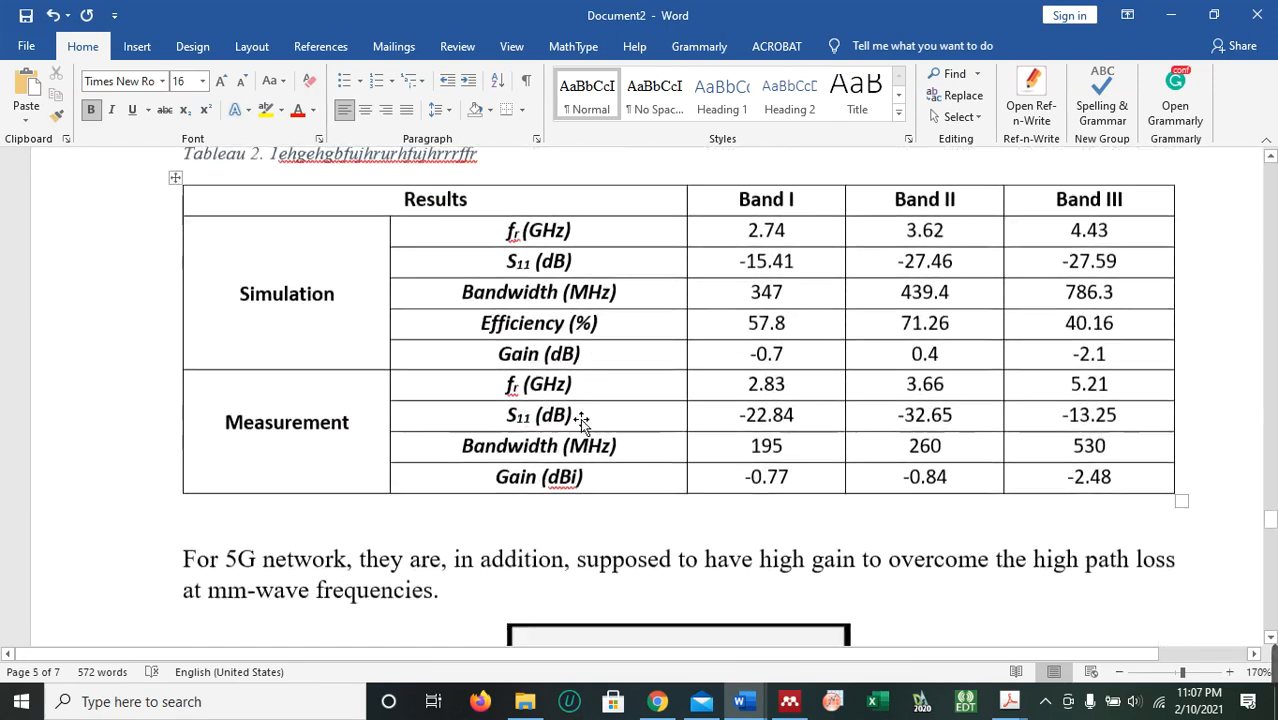
pyautogui.scroll(5, 581, 418)
pyautogui.scroll(-12, 620, 420)
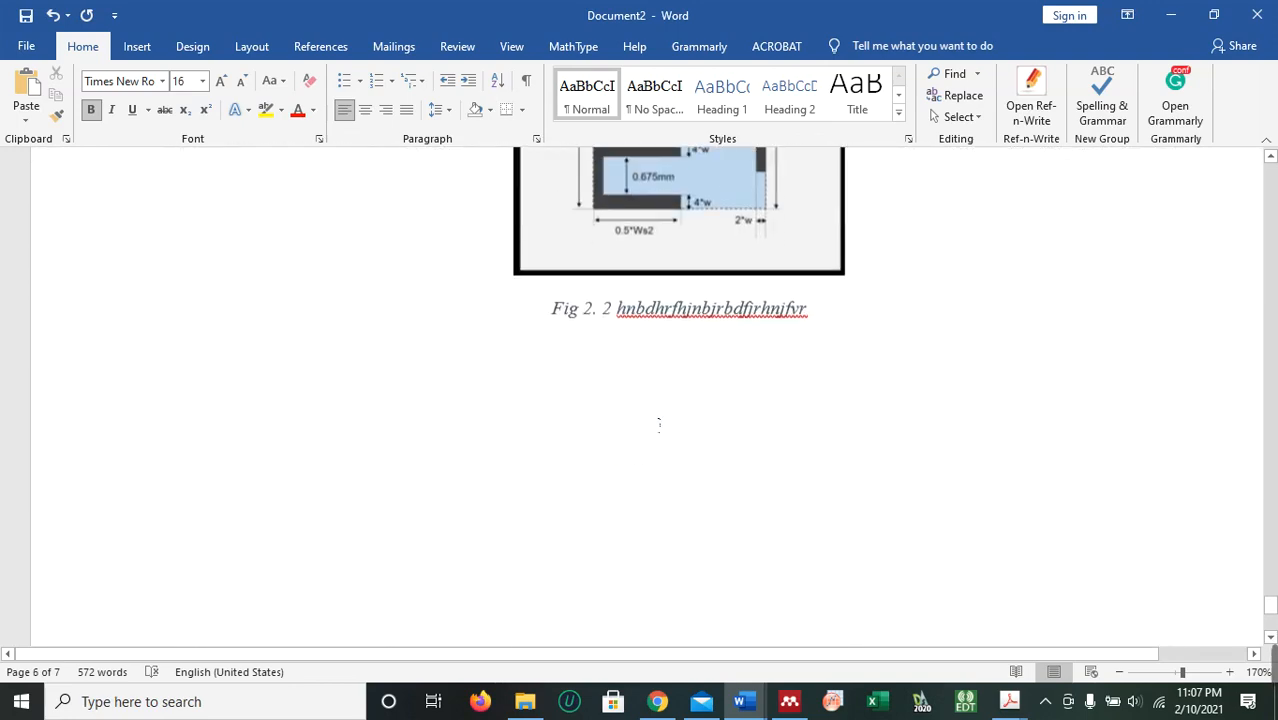
pyautogui.scroll(-3, 690, 422)
pyautogui.scroll(8, 724, 420)
pyautogui.scroll(-10, 725, 421)
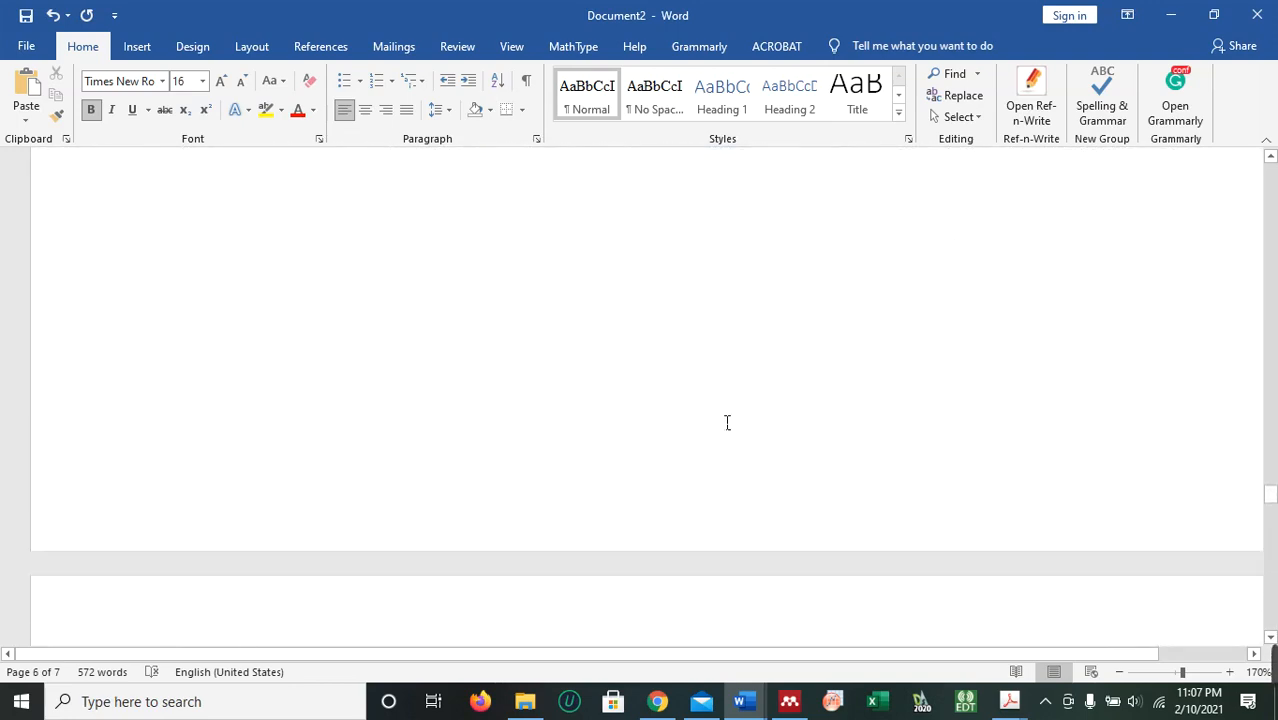
pyautogui.scroll(15, 727, 422)
pyautogui.scroll(-6, 727, 421)
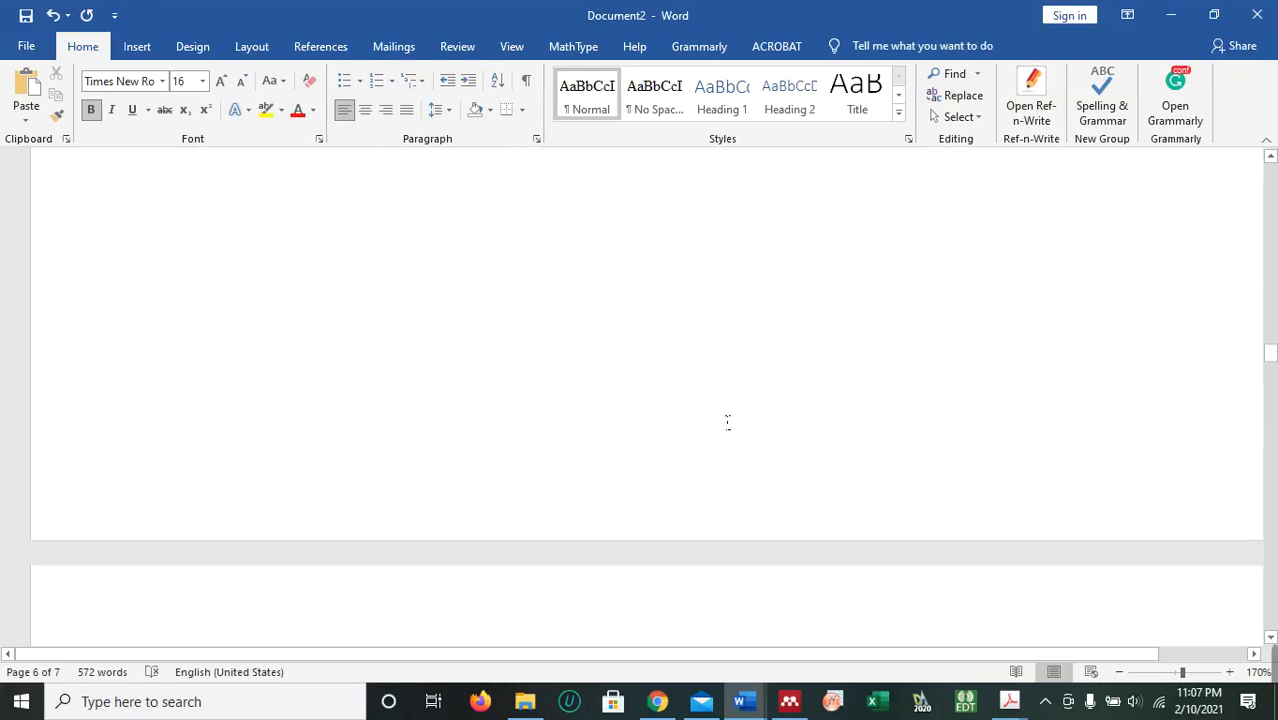
pyautogui.scroll(15, 727, 421)
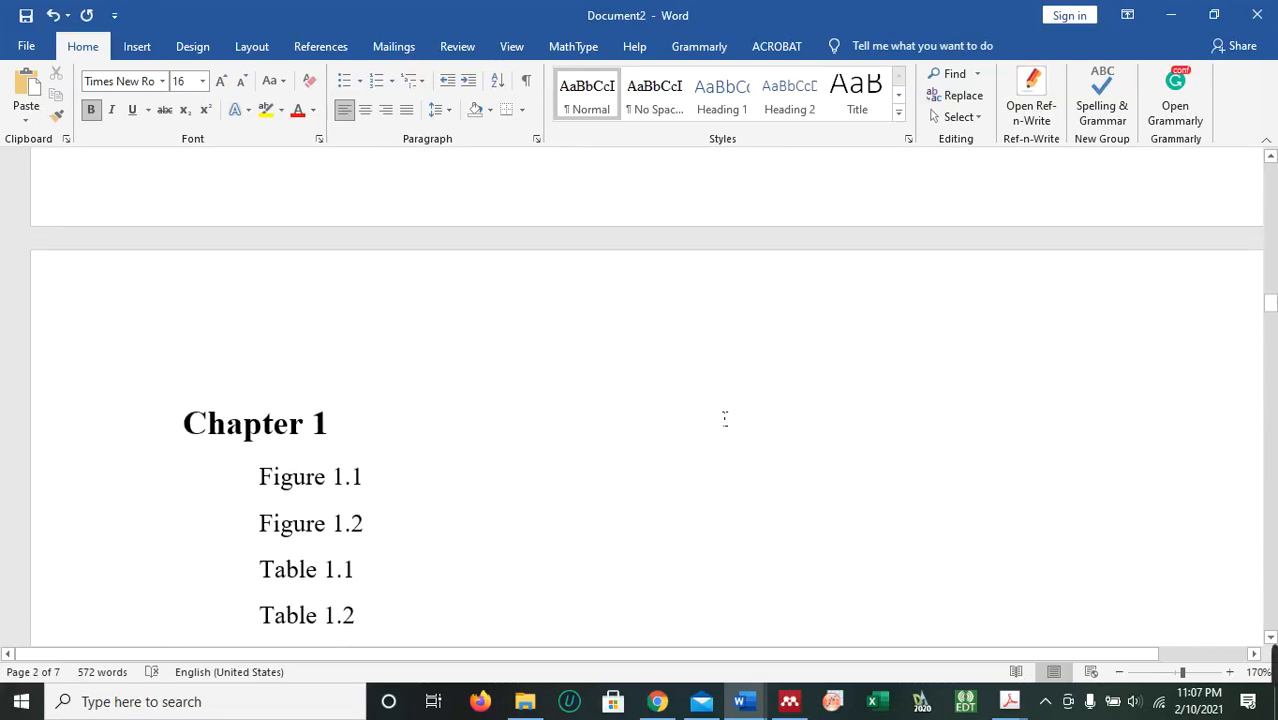
pyautogui.scroll(5, 726, 420)
pyautogui.scroll(10, 727, 421)
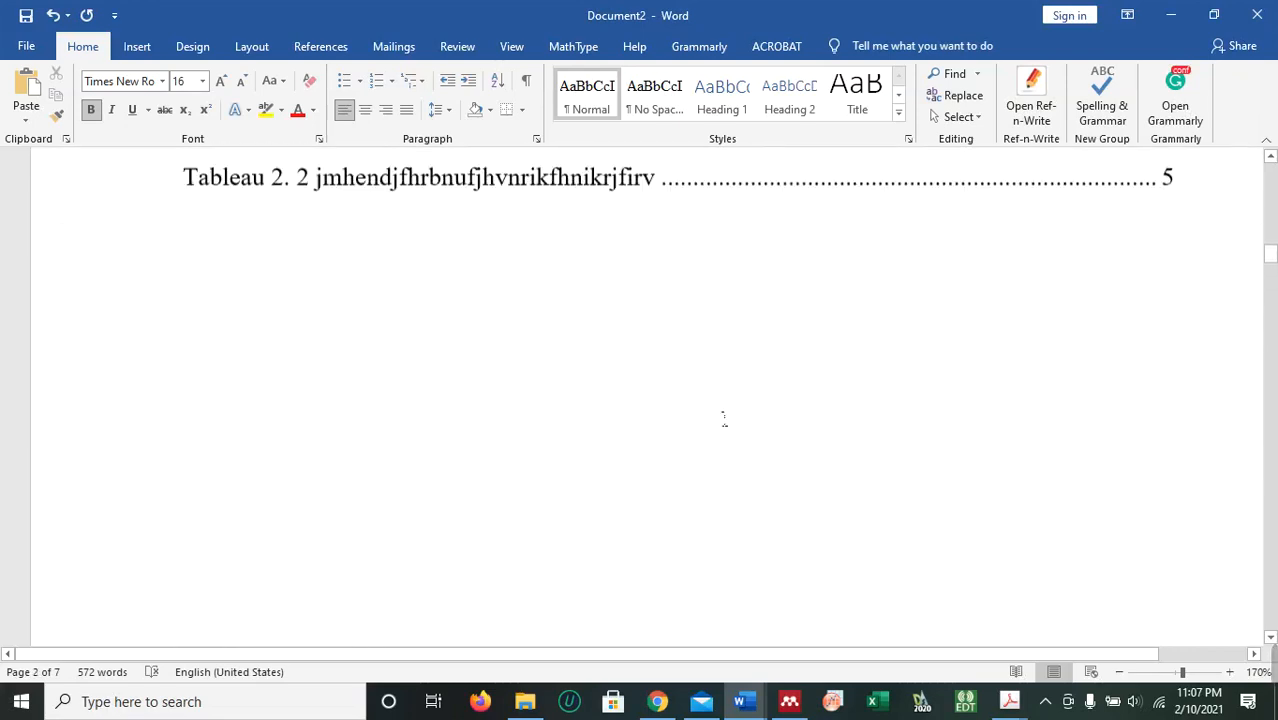
pyautogui.scroll(8, 725, 421)
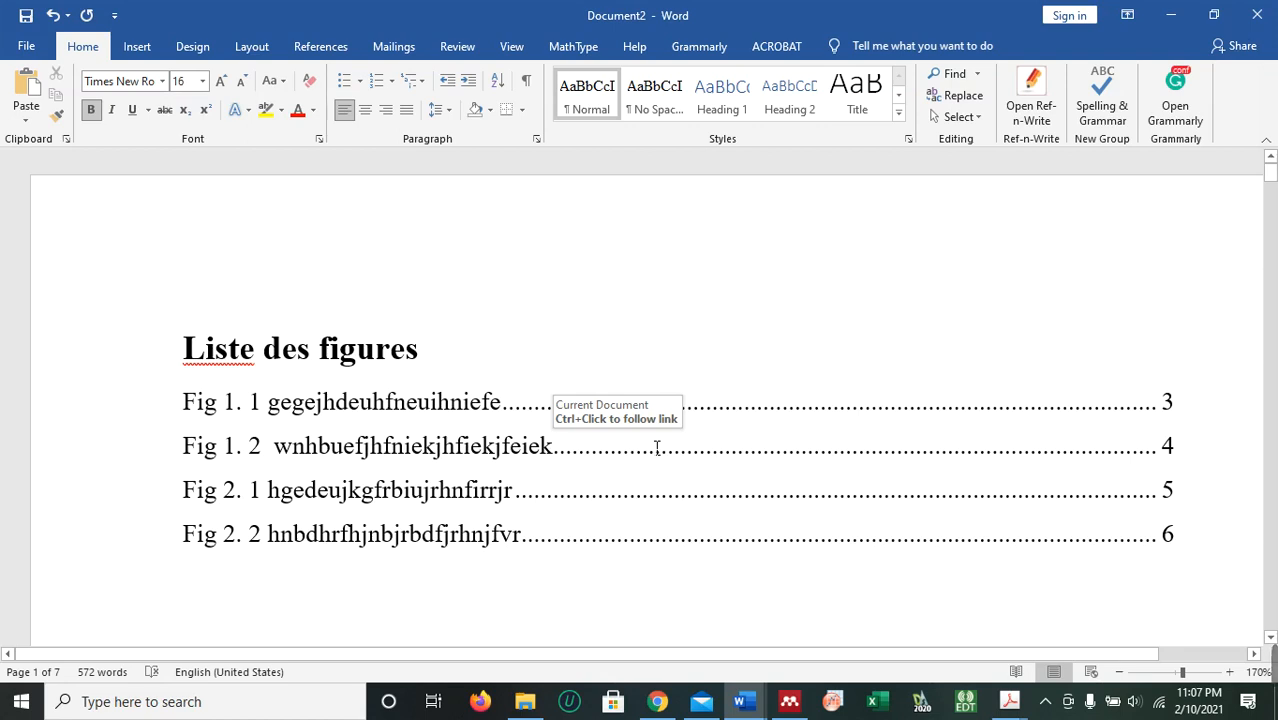
pyautogui.moveTo(686, 488); pyautogui.dragTo(568, 560)
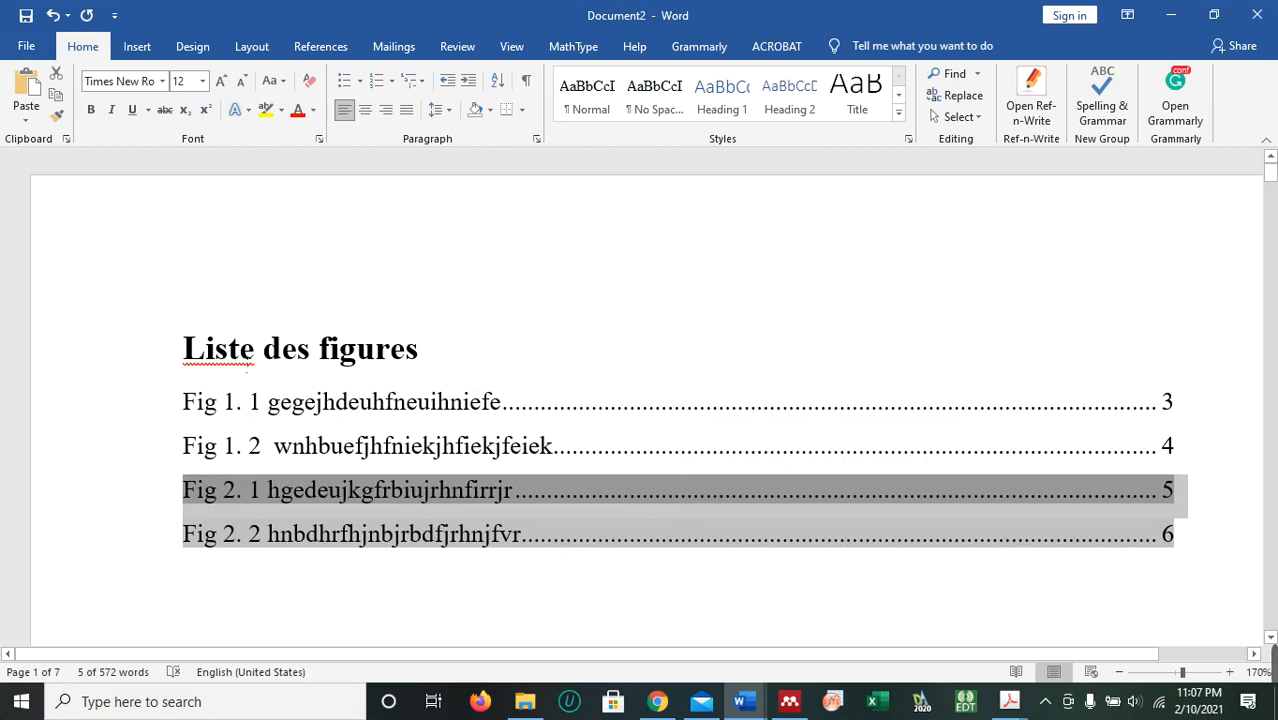
pyautogui.click(445, 368)
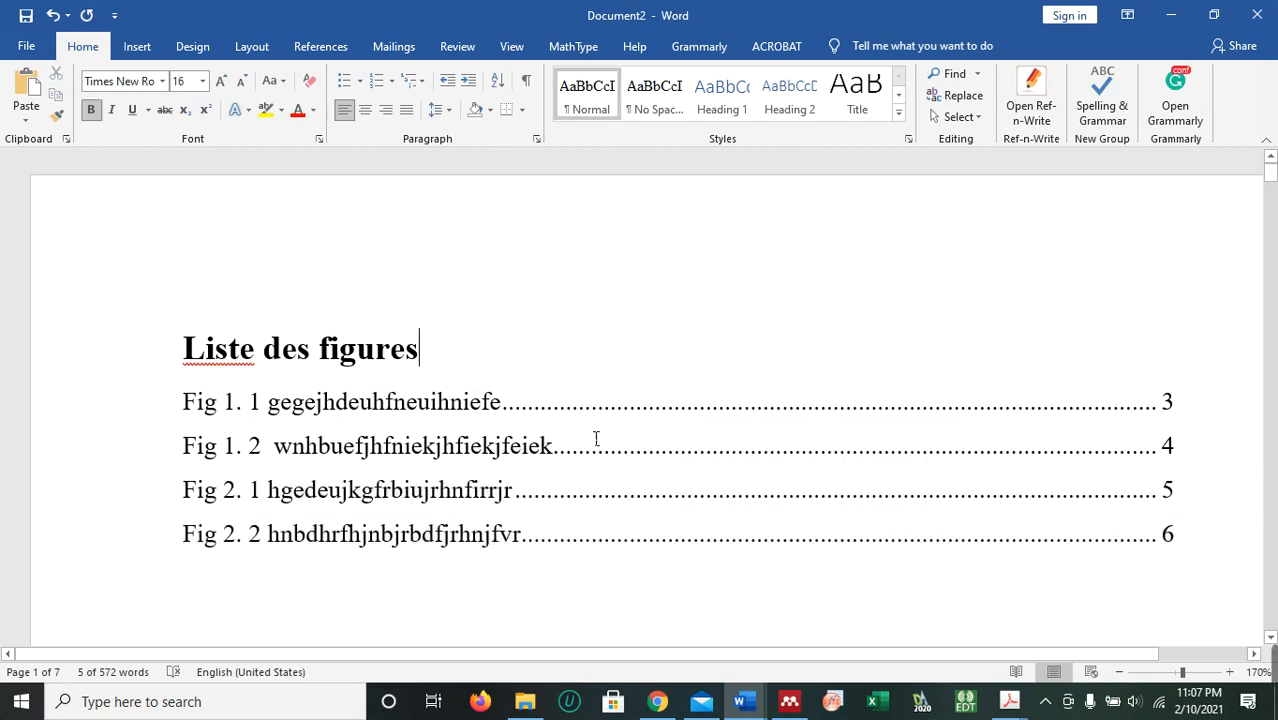
pyautogui.scroll(-1, 645, 450)
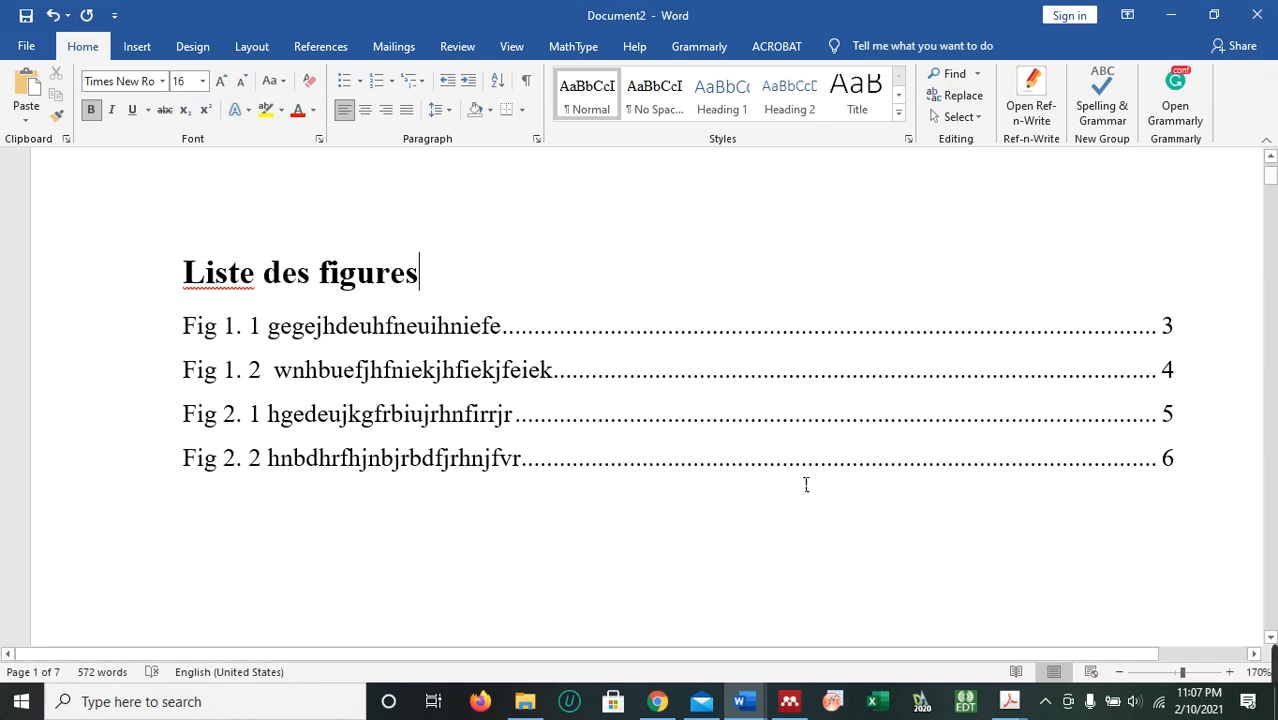
pyautogui.click(537, 494)
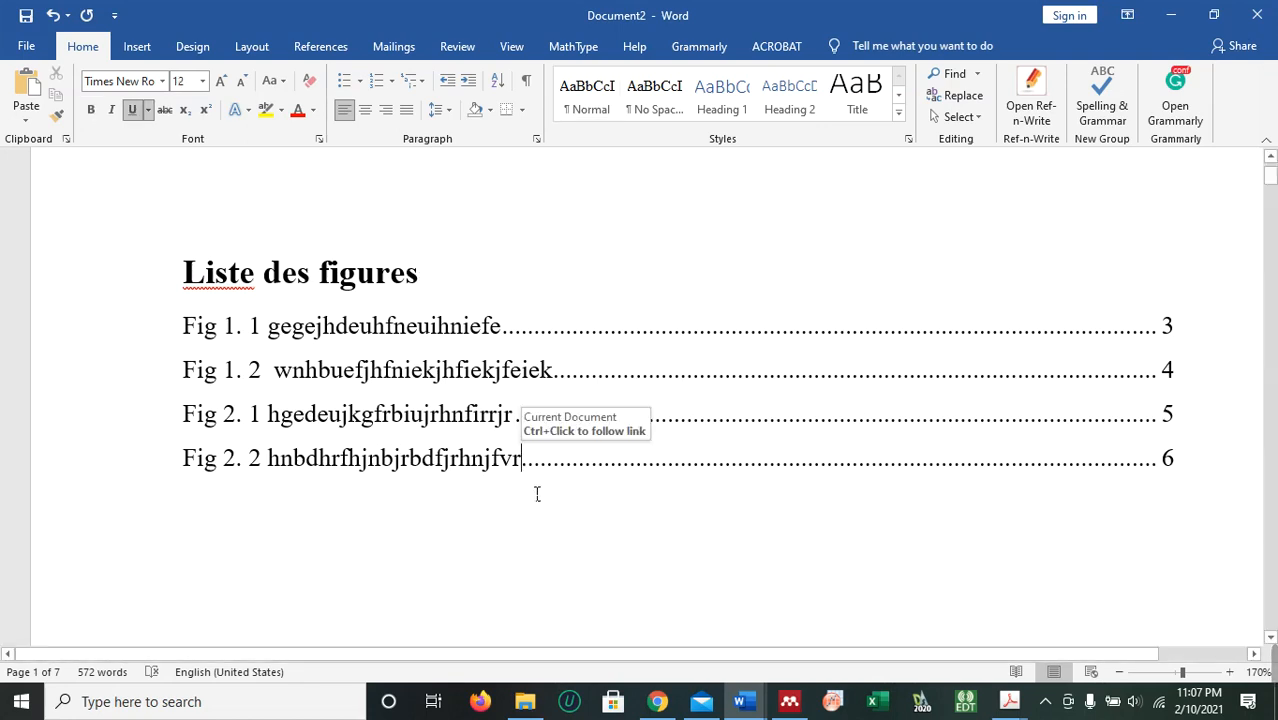